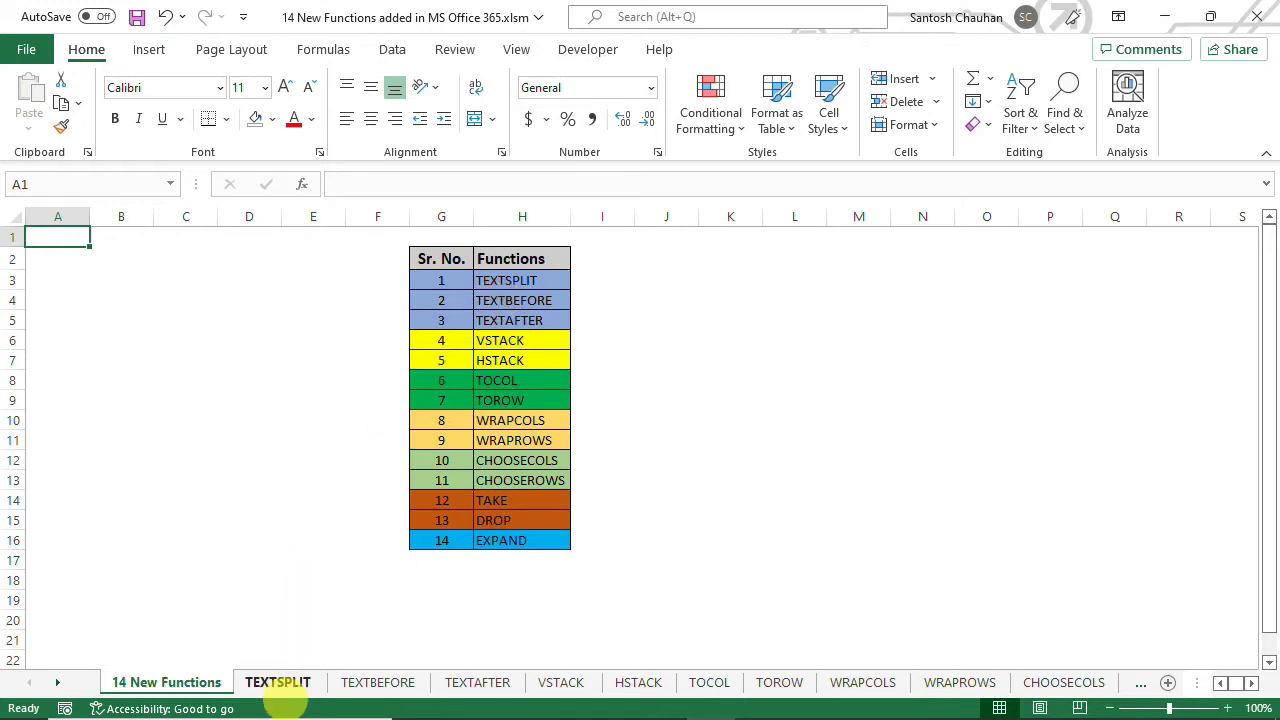
- On the TEXTSPLIT sheet, enter =TEXTSPLIT(A2," ") in B2 to split the full name at its spaces
click(279, 684)
click(235, 278)
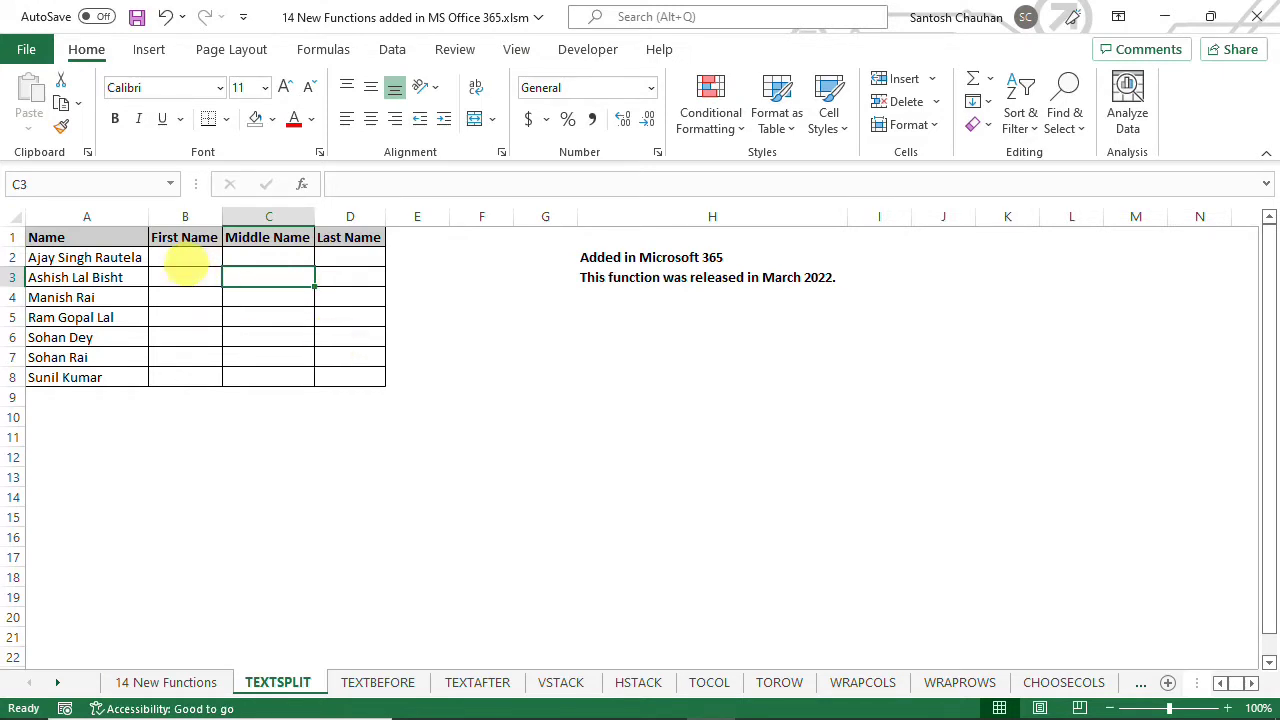
click(185, 263)
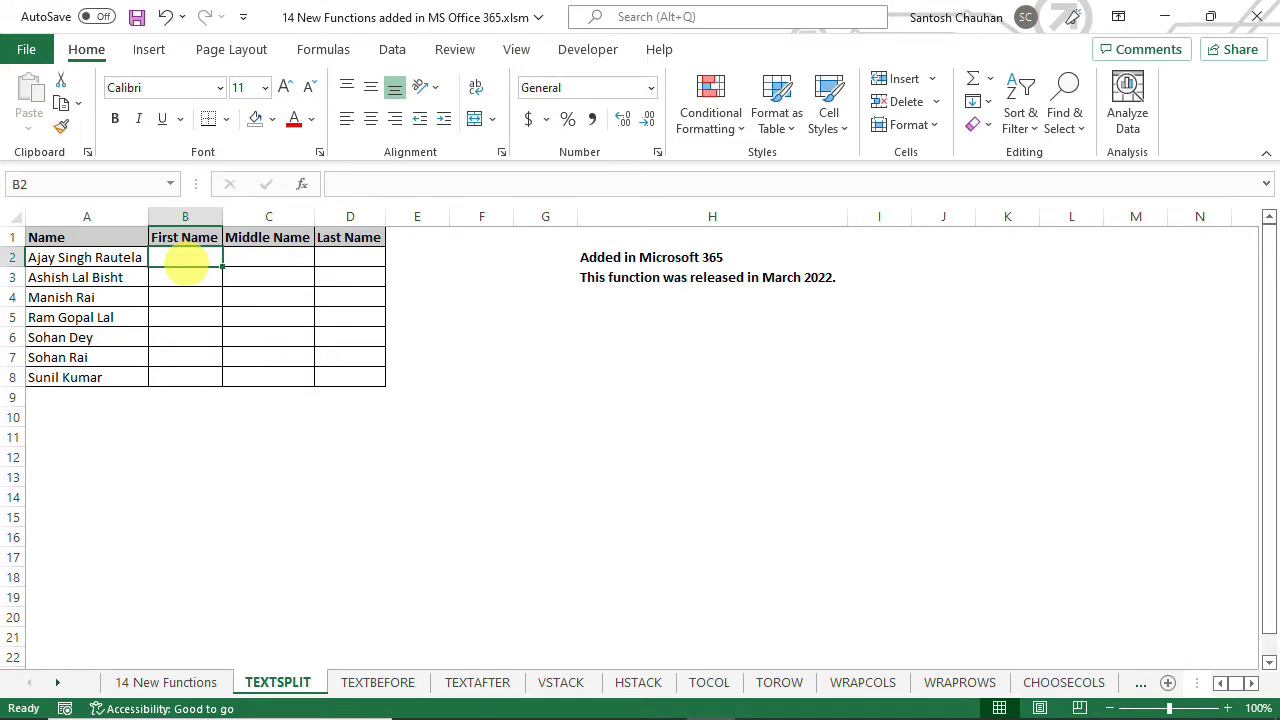
text(=te)
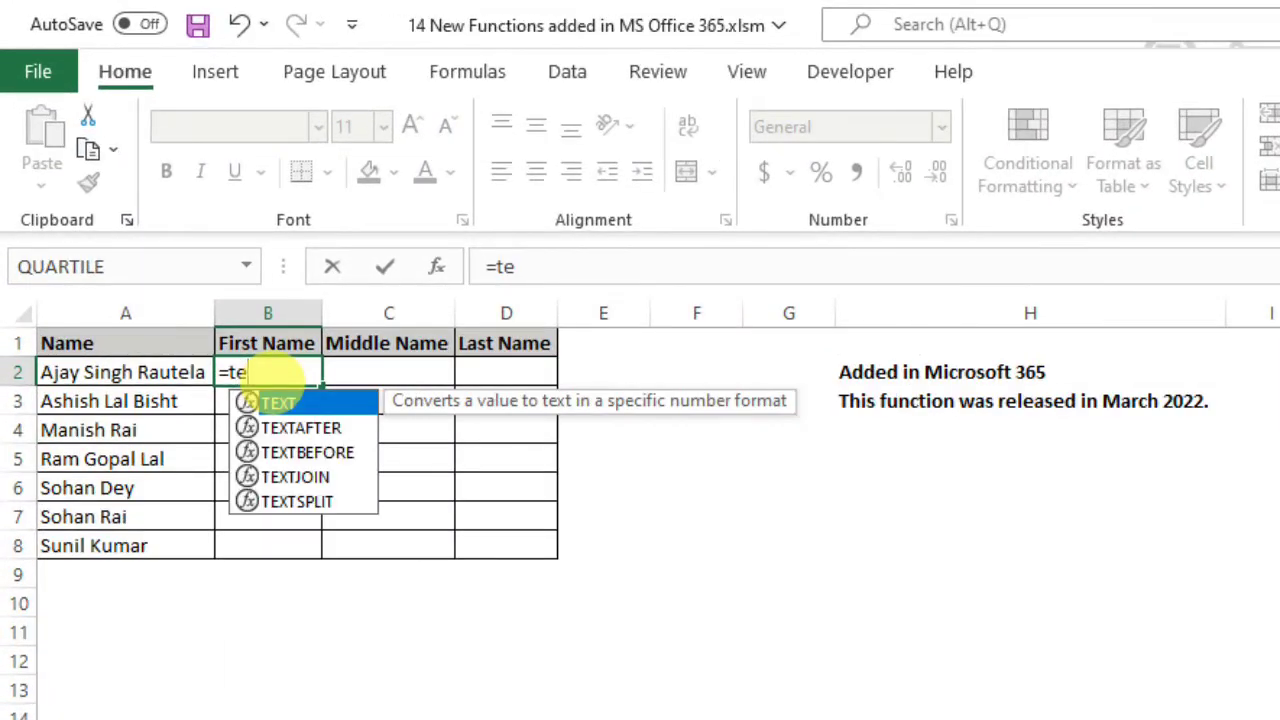
text(xt)
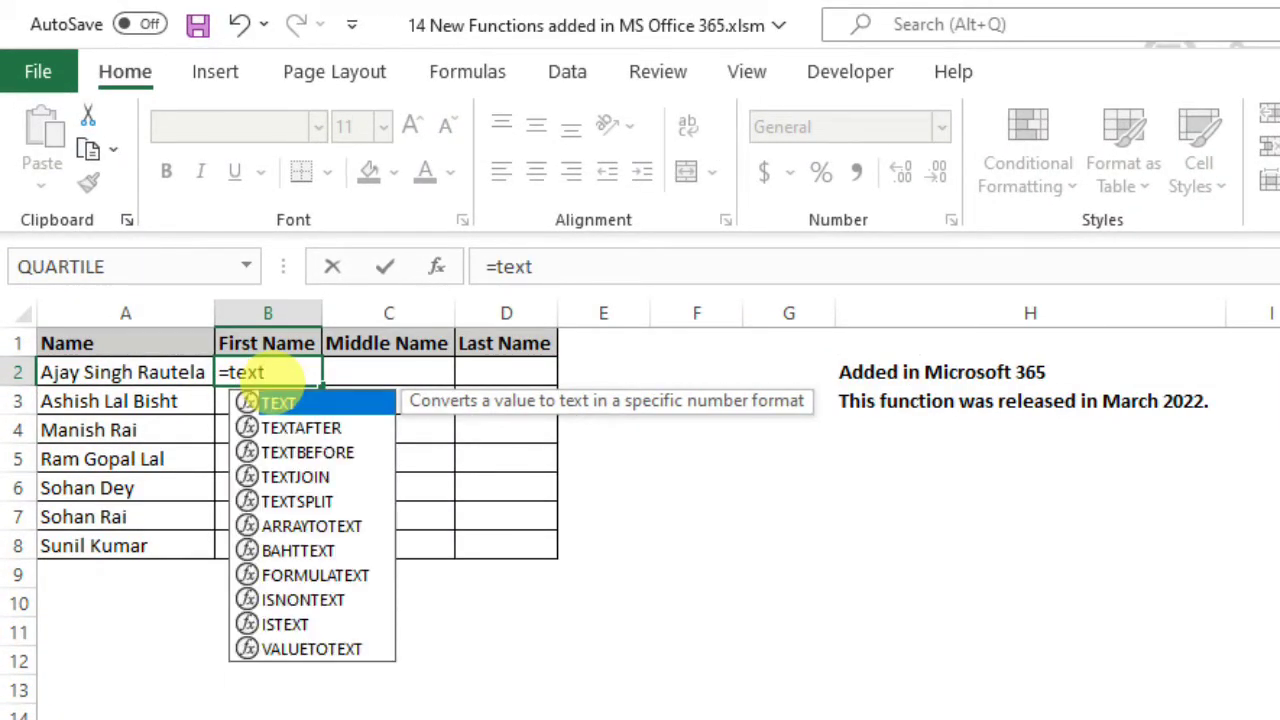
key(Down)
key(Down)
key(Down)
key(Down)
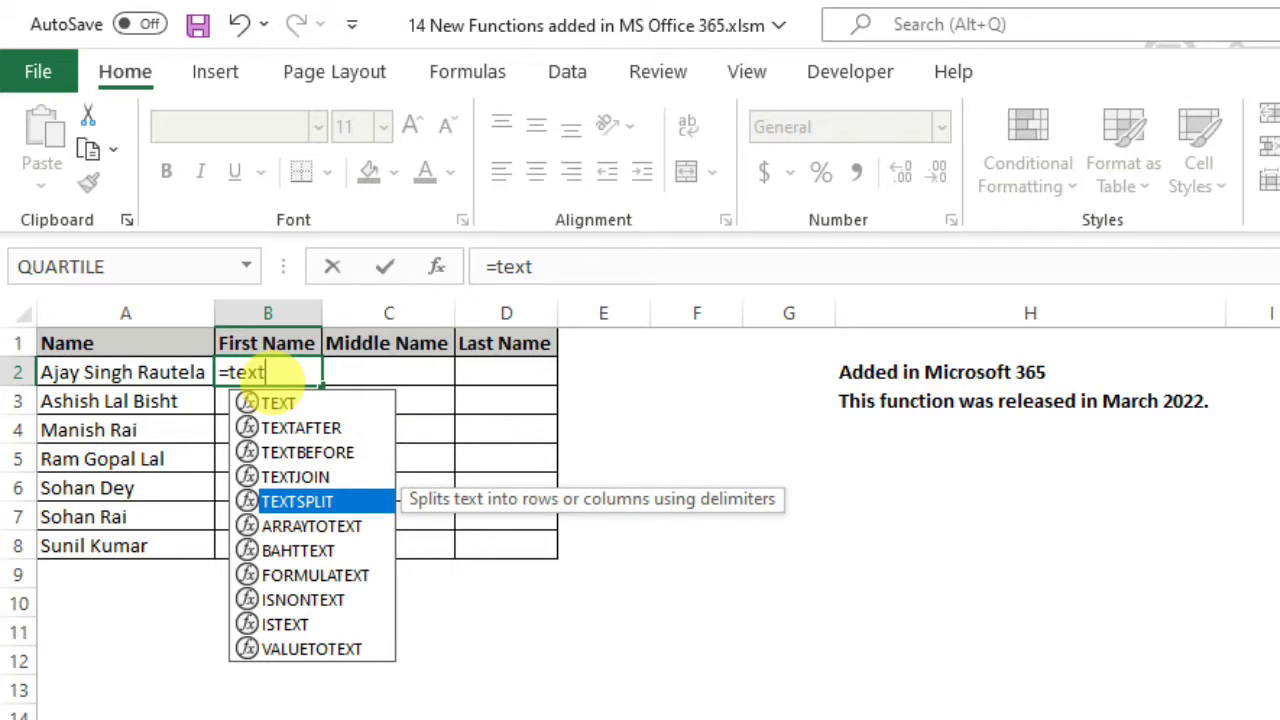
key(Tab)
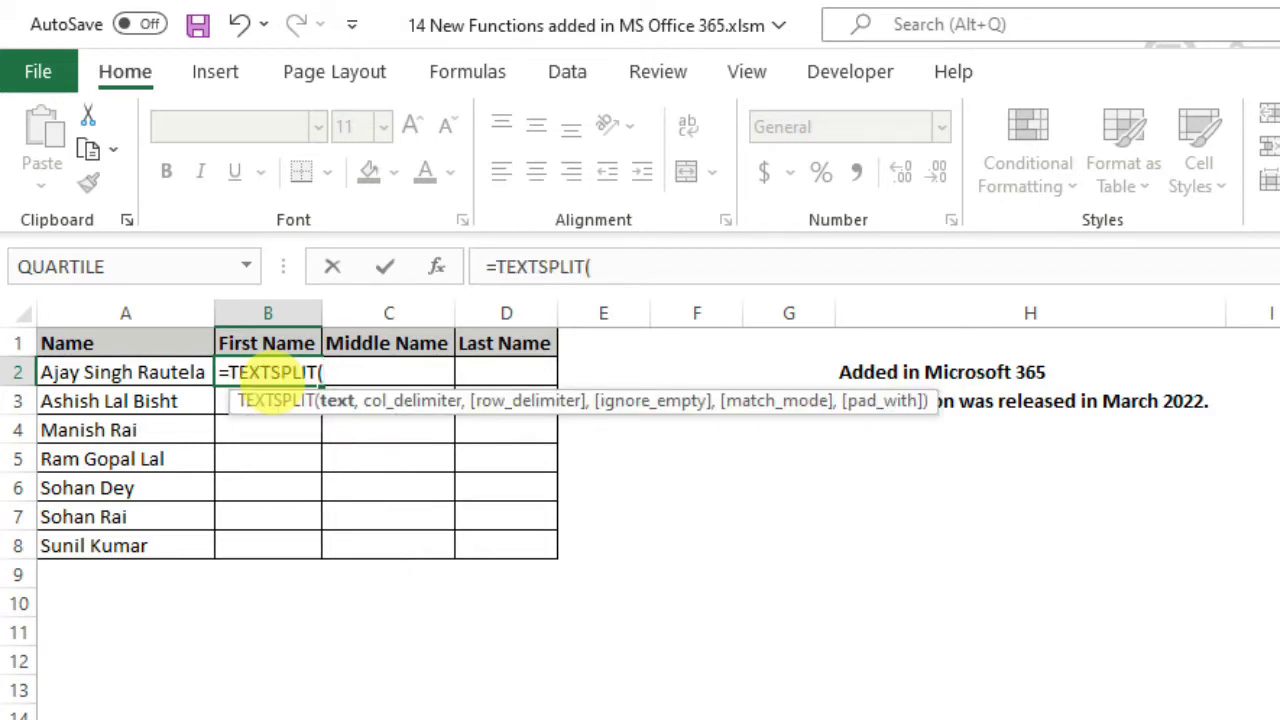
key(Left)
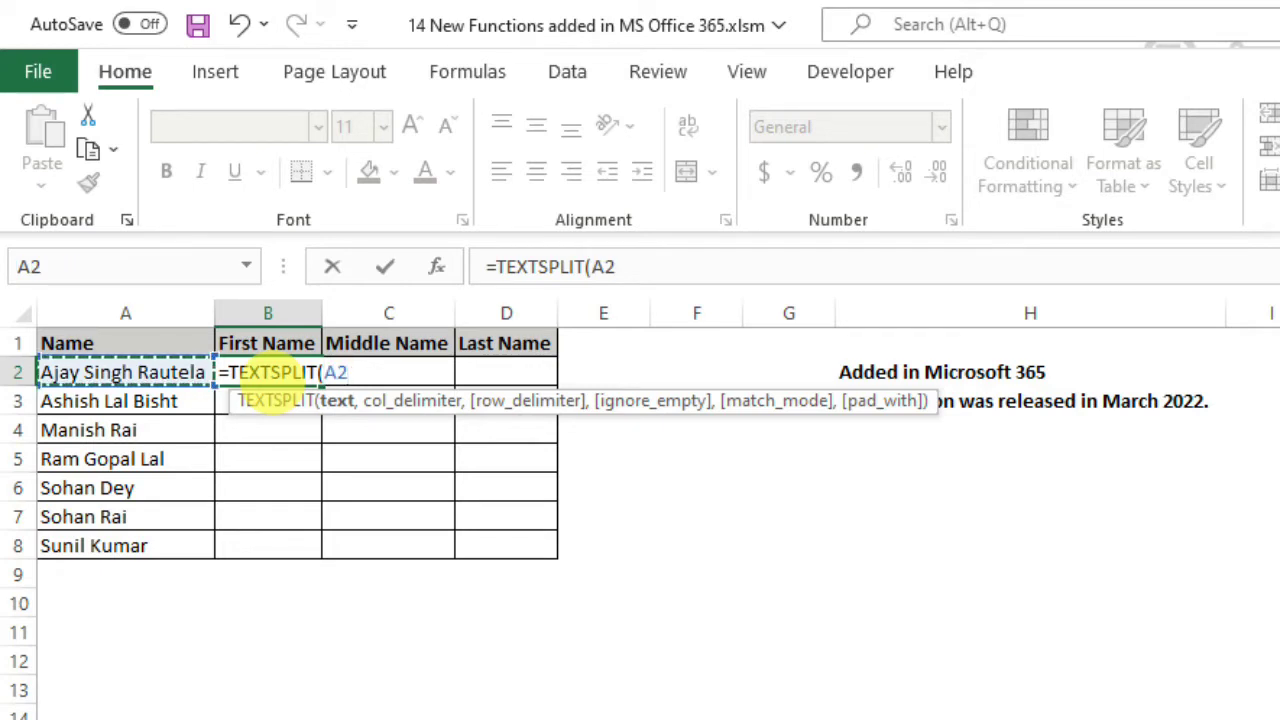
text(,)
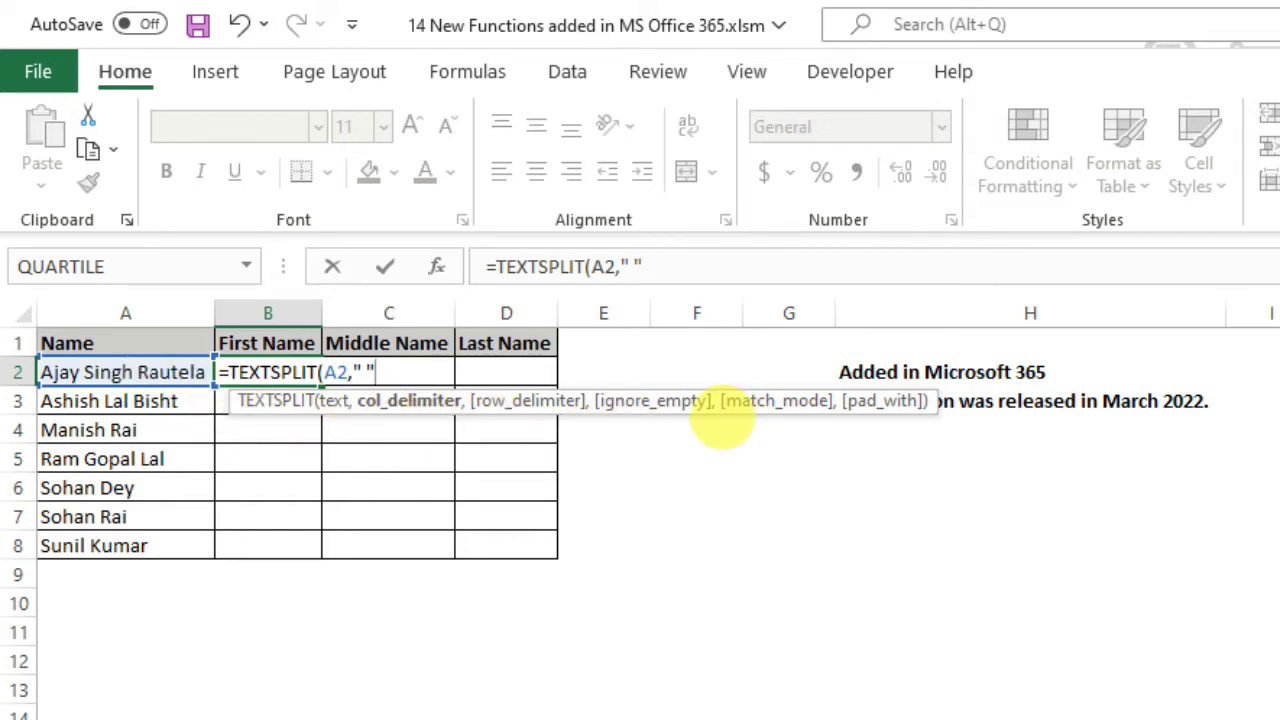
text())
key(Return)
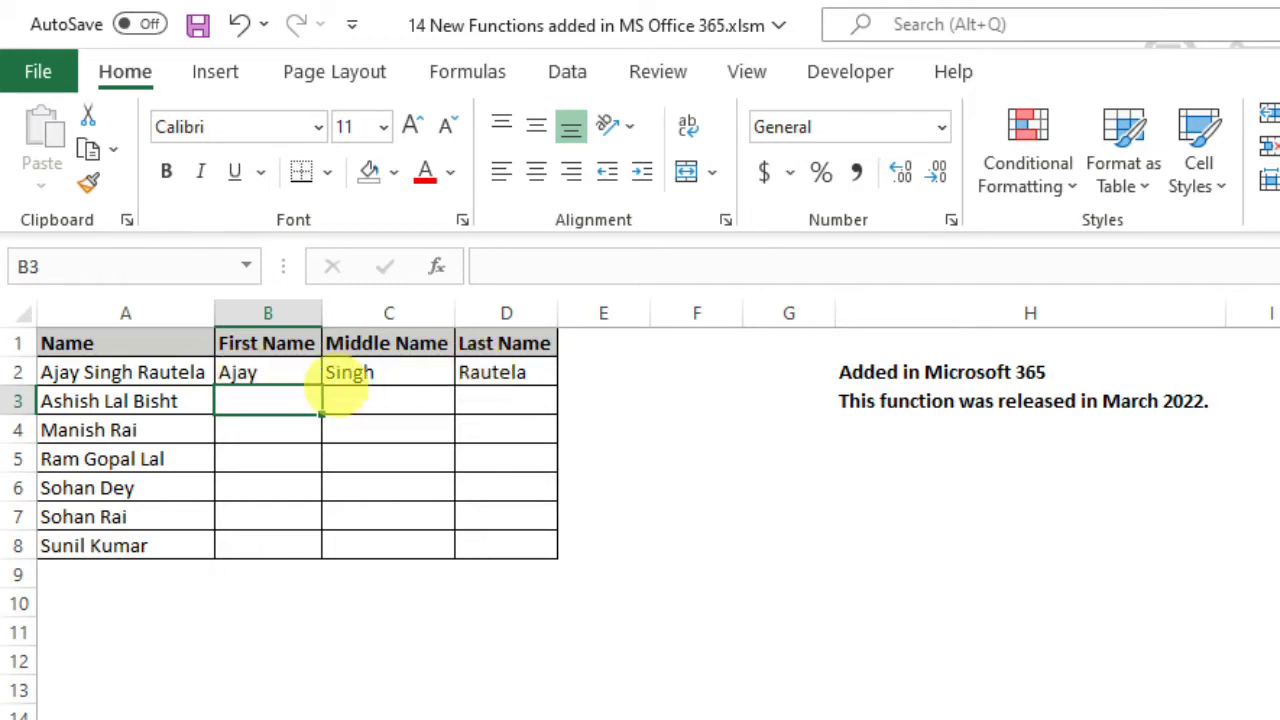
- Fill the TEXTSPLIT formula from B2 down to B8 to split the remaining names
click(298, 372)
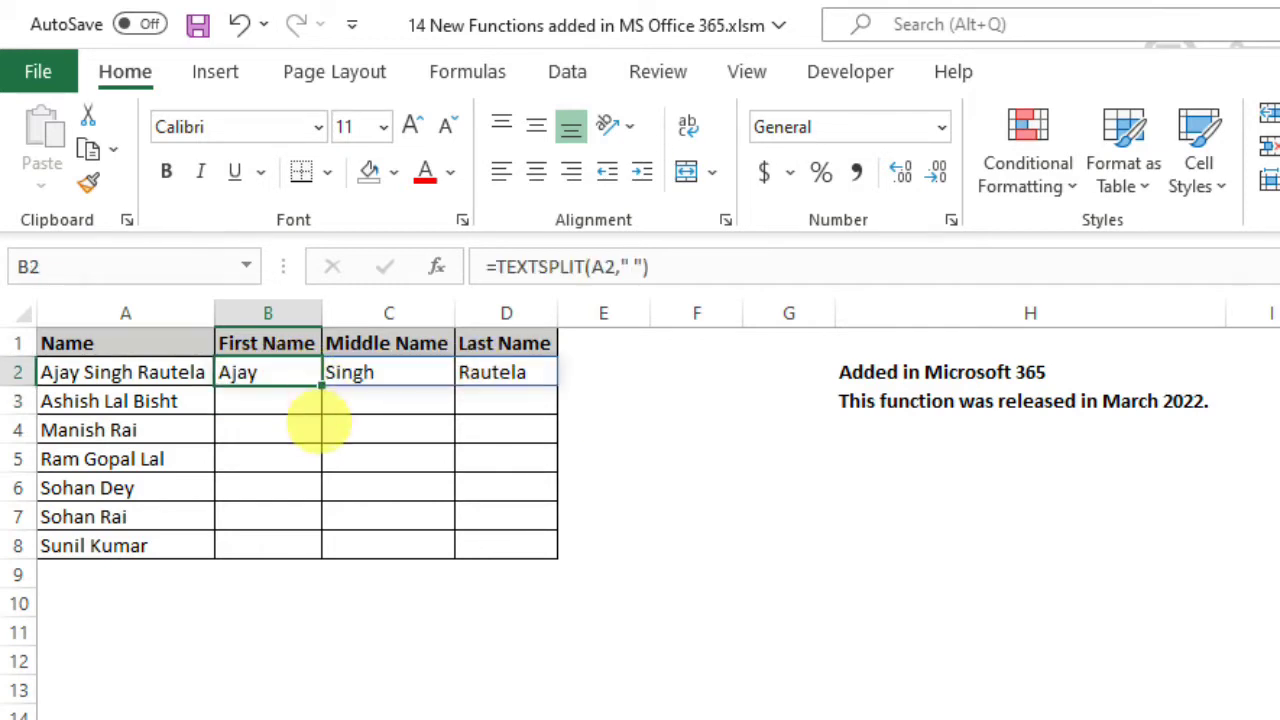
drag(322, 386, 296, 546)
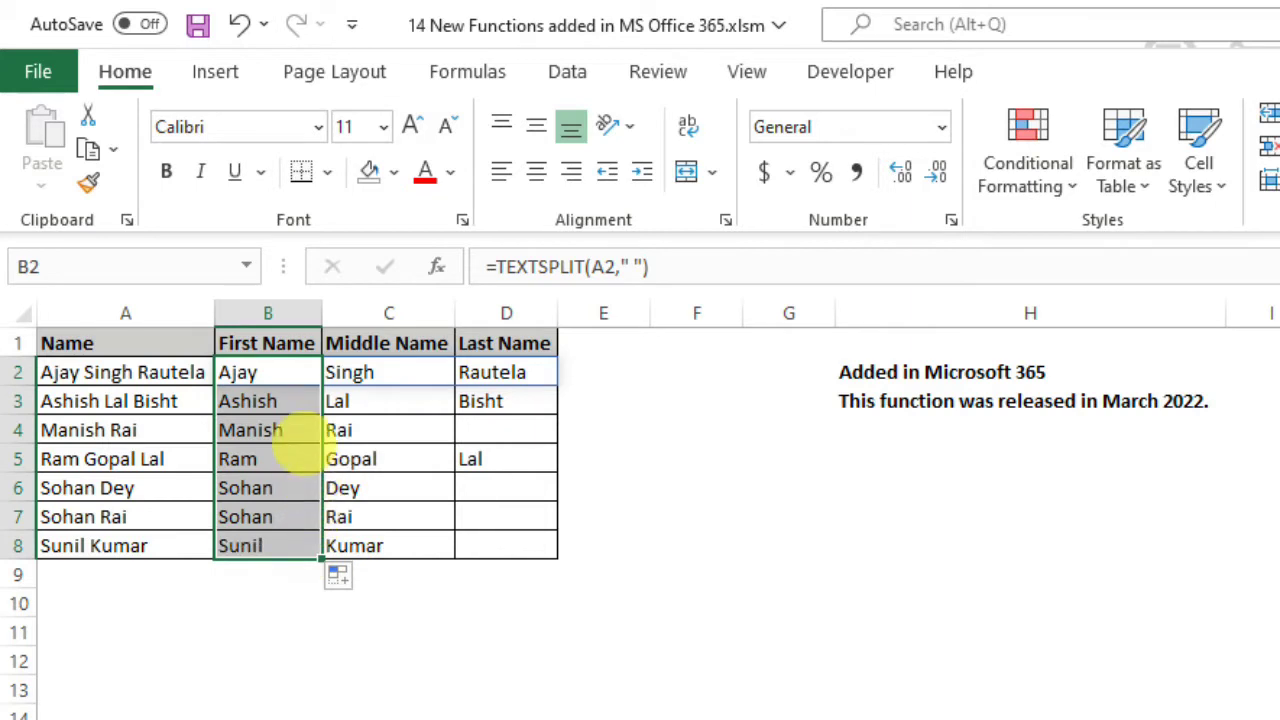
click(316, 436)
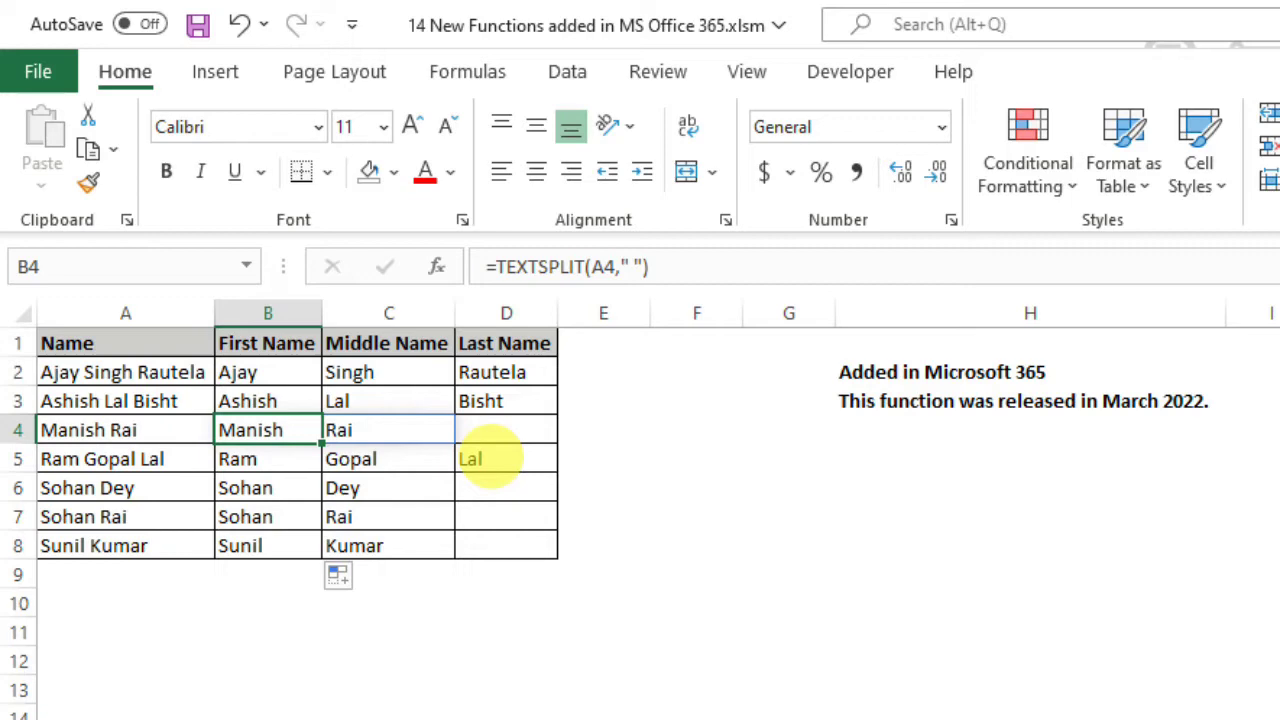
click(375, 535)
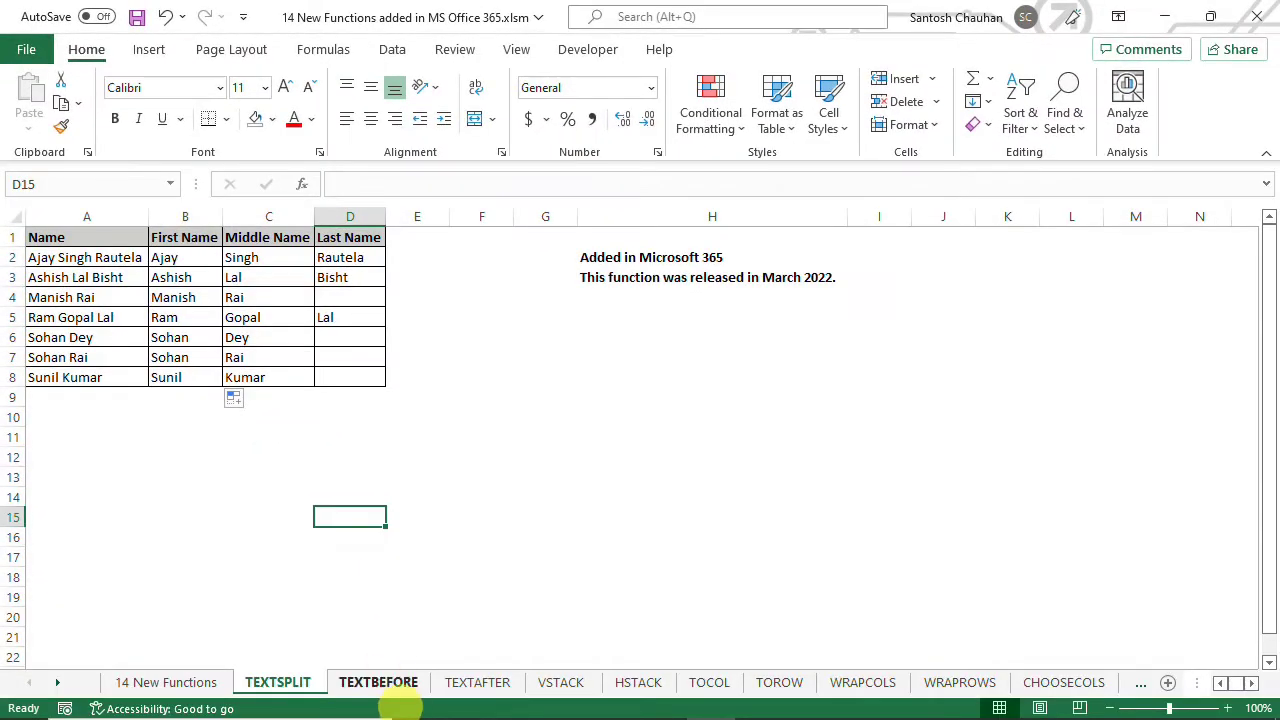
- On the TEXTBEFORE sheet, enter =TEXTBEFORE(A2," ",2) in B2 to extract the text before the second space
click(402, 685)
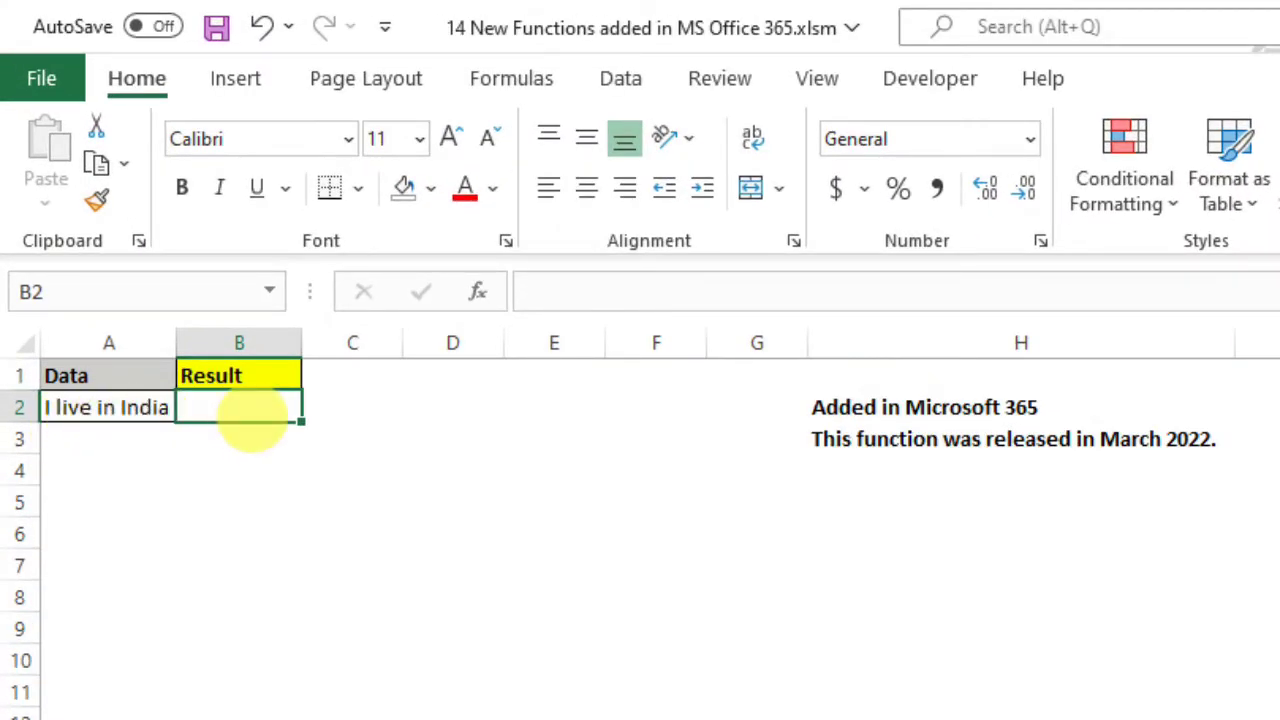
text(=)
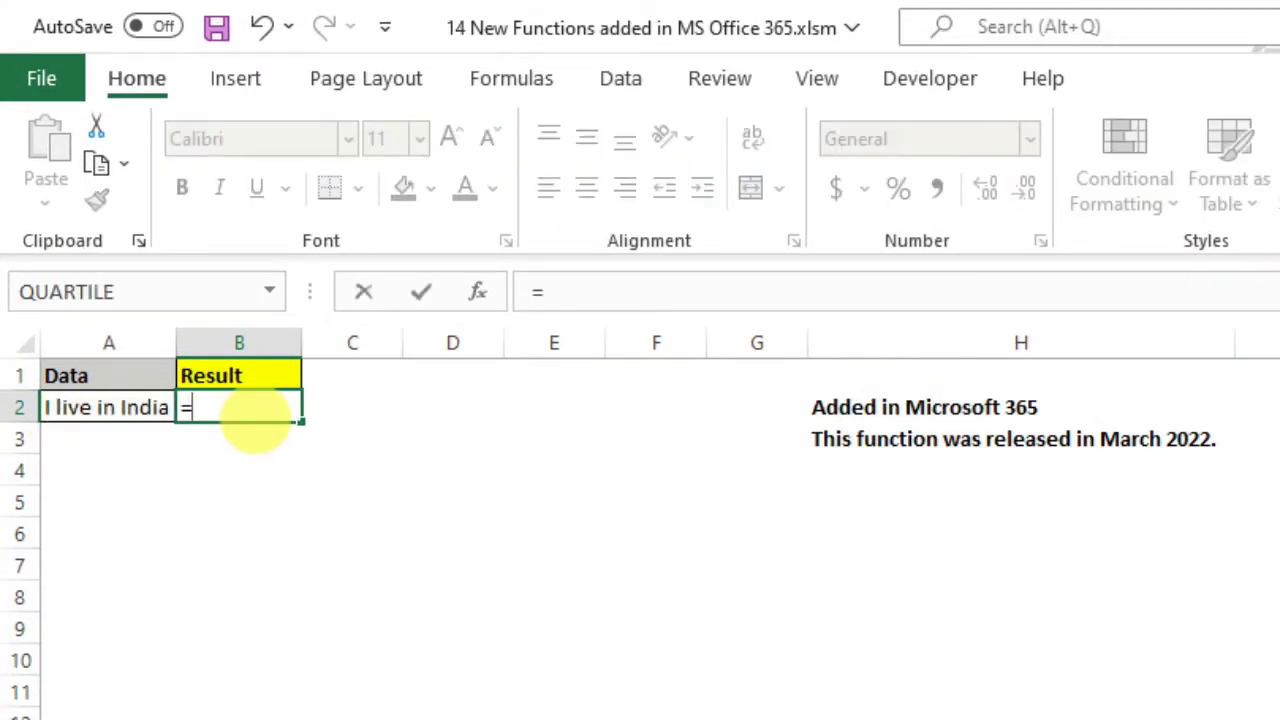
text(text)
key(Down)
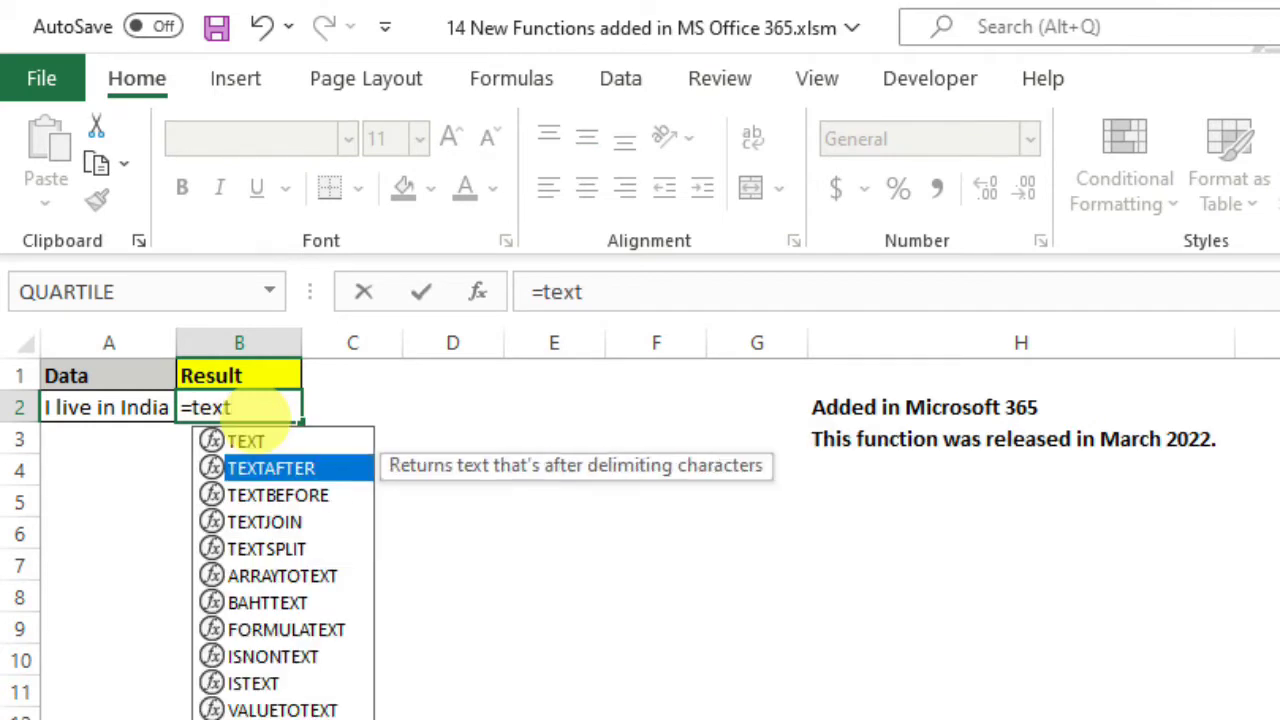
key(Down)
key(Tab)
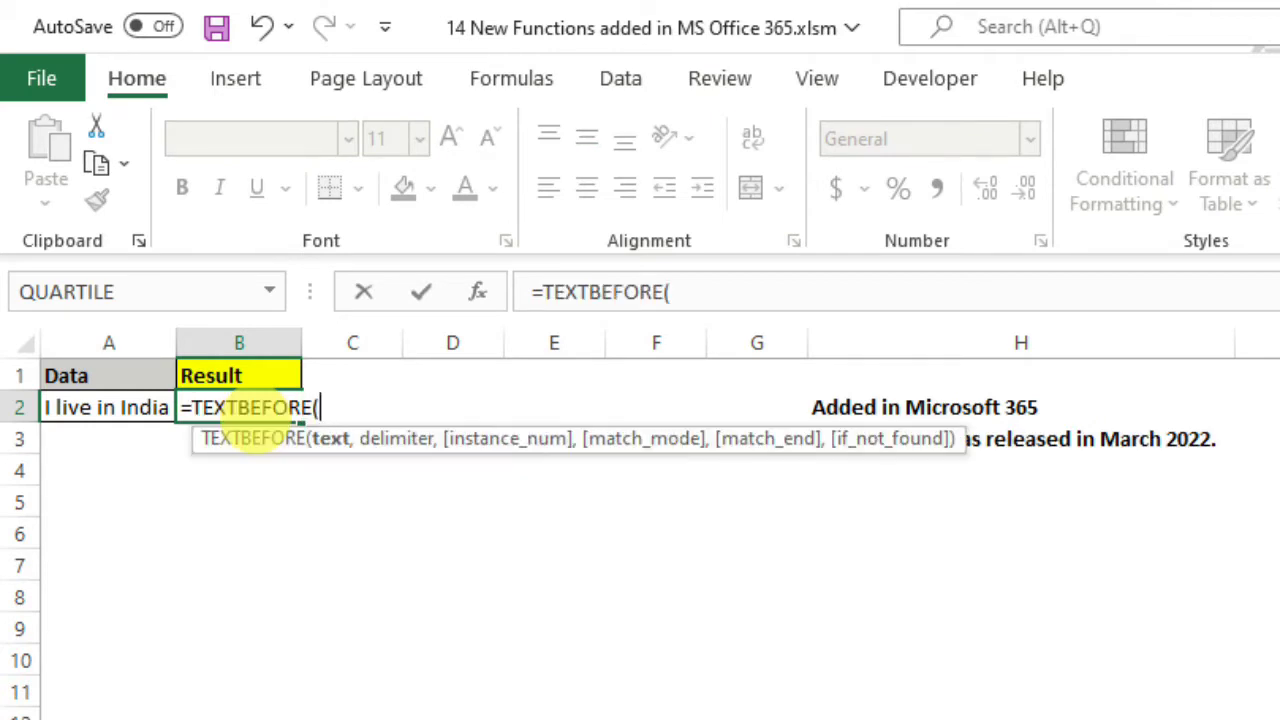
key(Left)
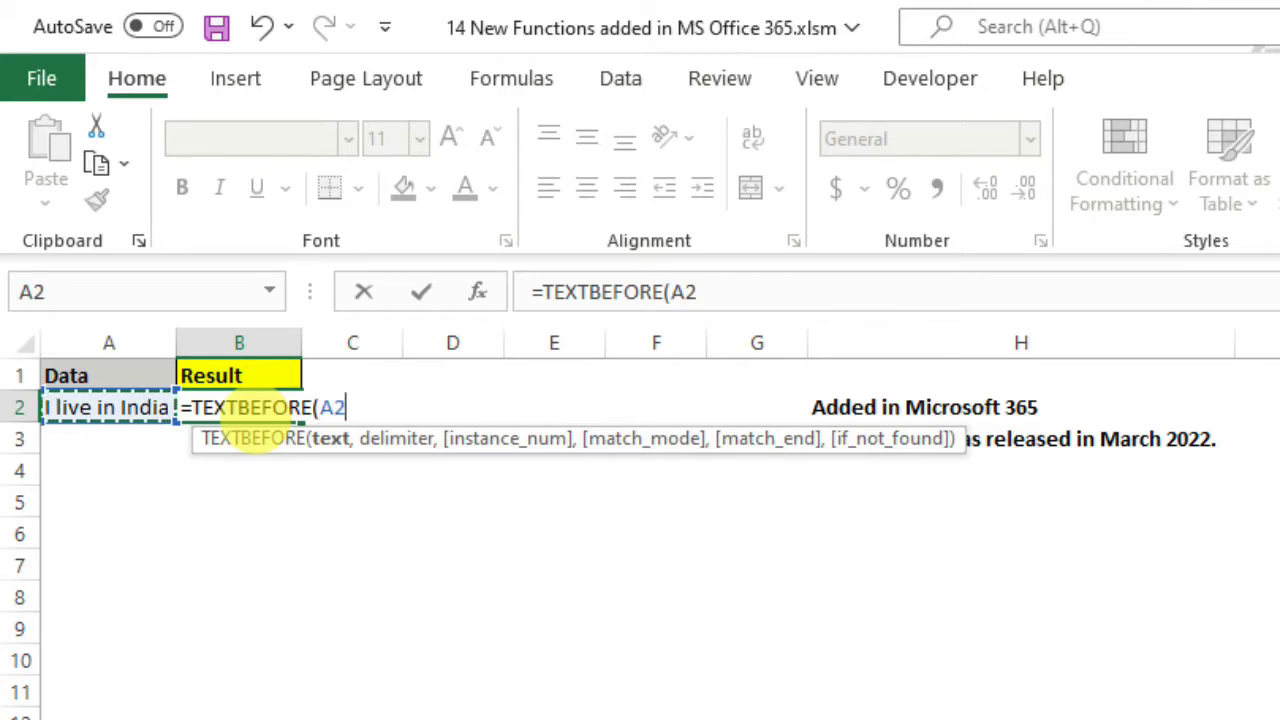
text(,)
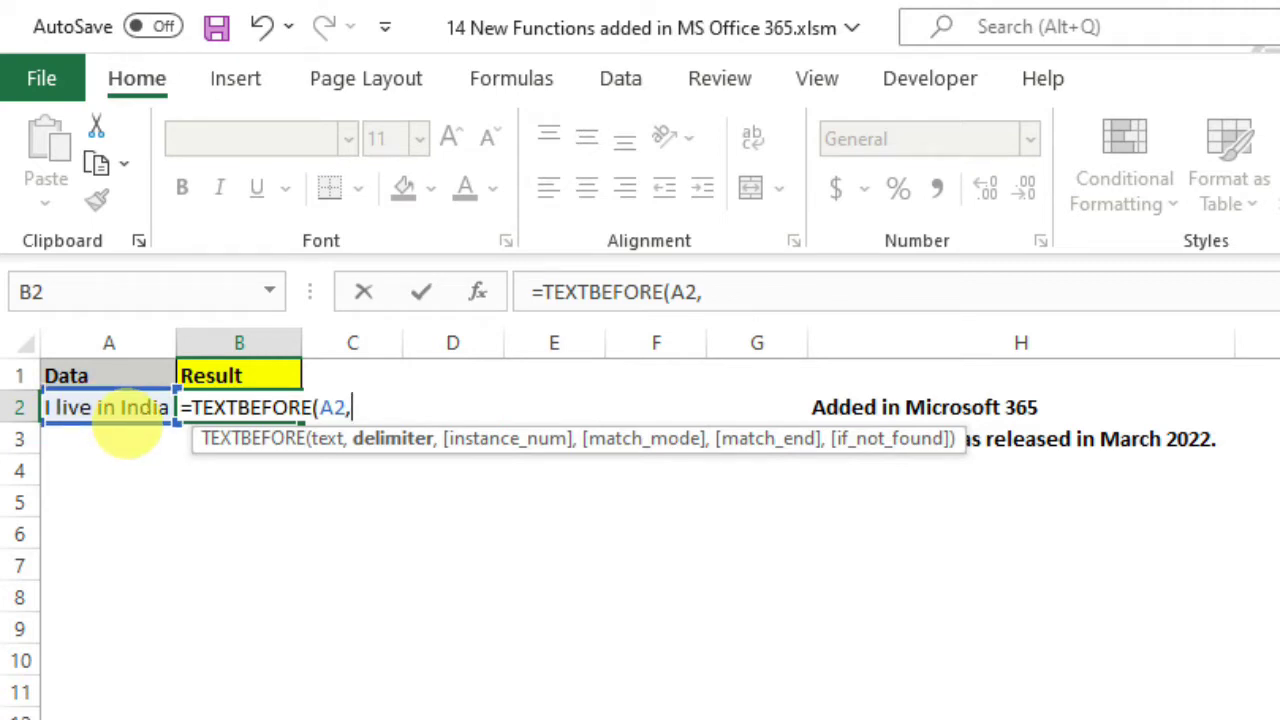
text(" ",)
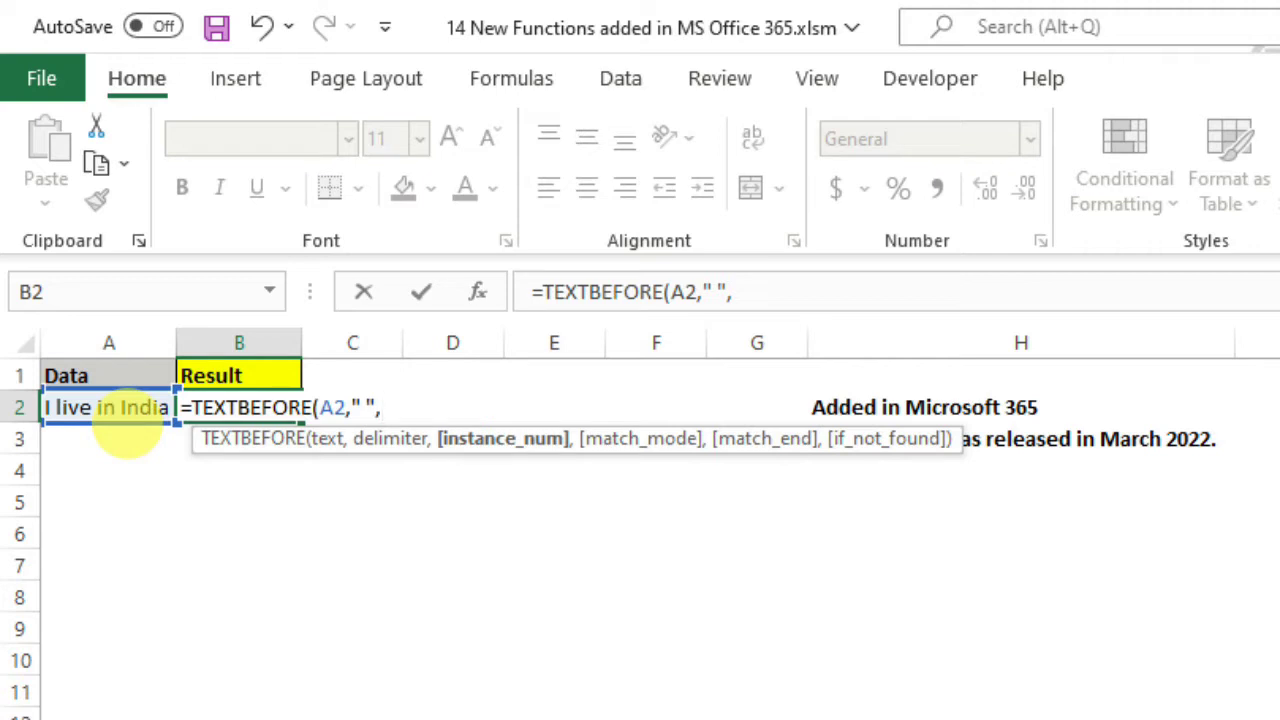
text(2)
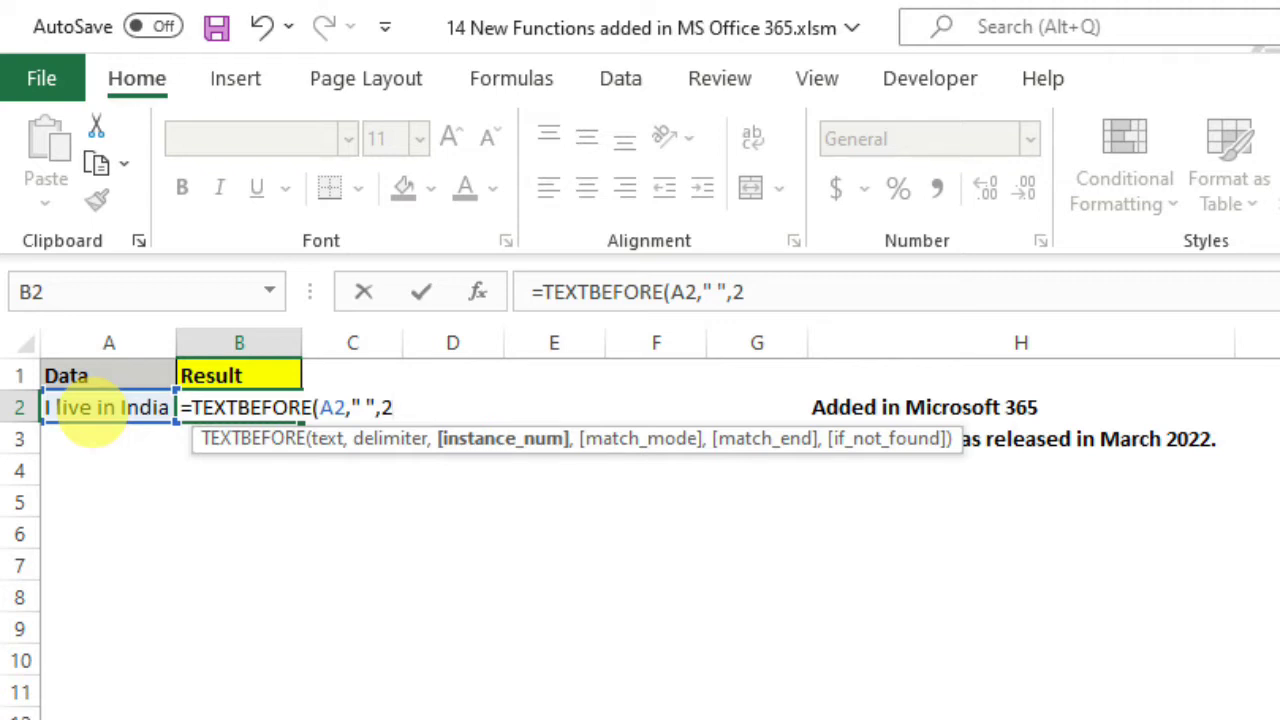
text())
key(ctrl+Return)
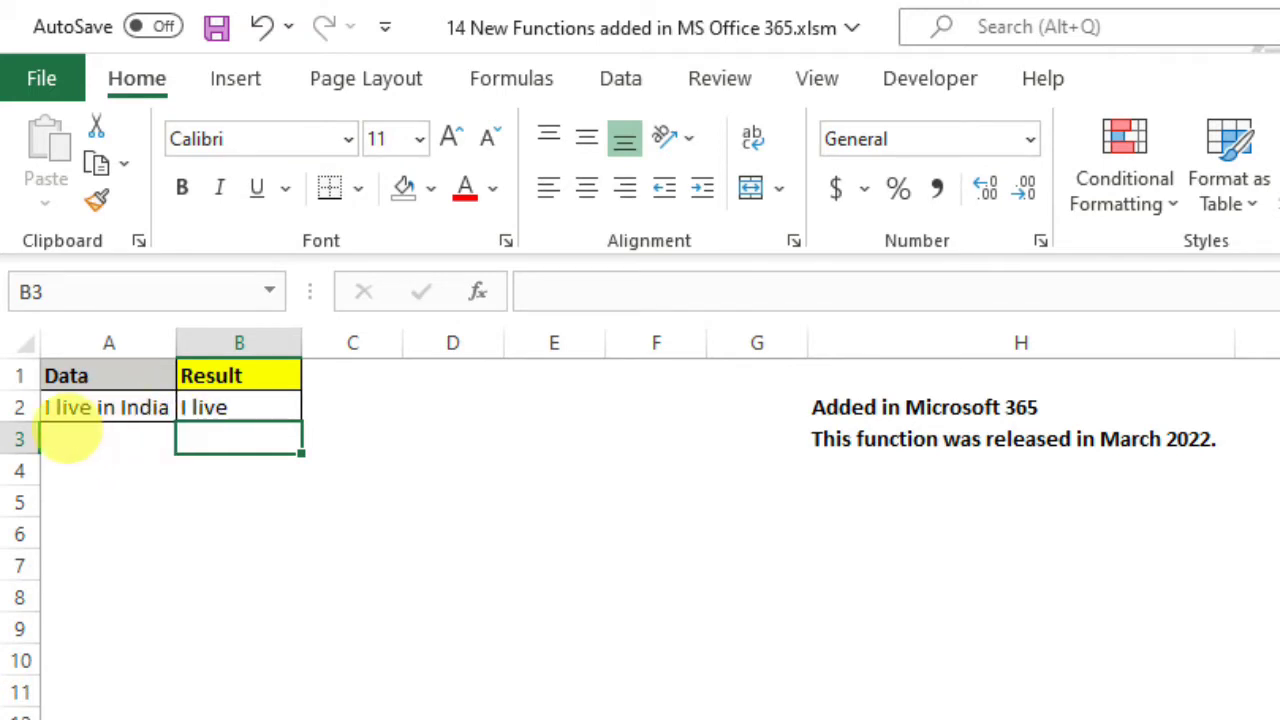
- Change the instance number in B2's TEXTBEFORE formula to 3
click(240, 405)
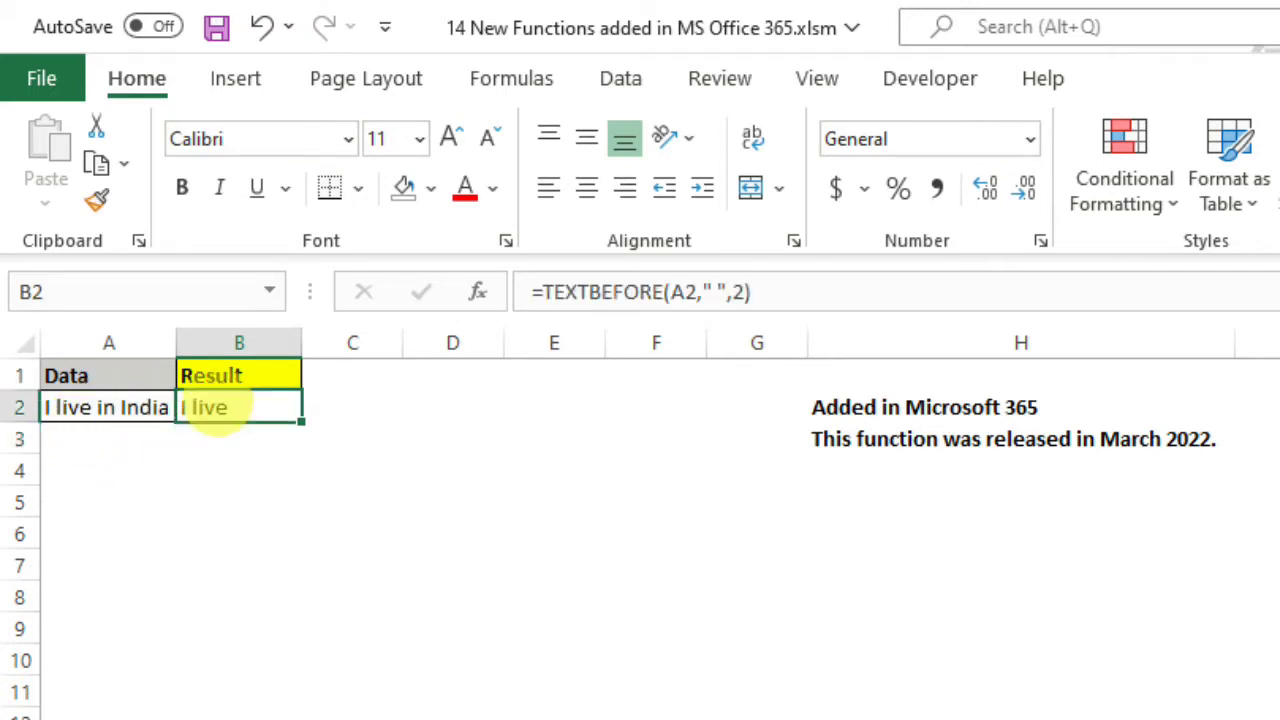
click(719, 292)
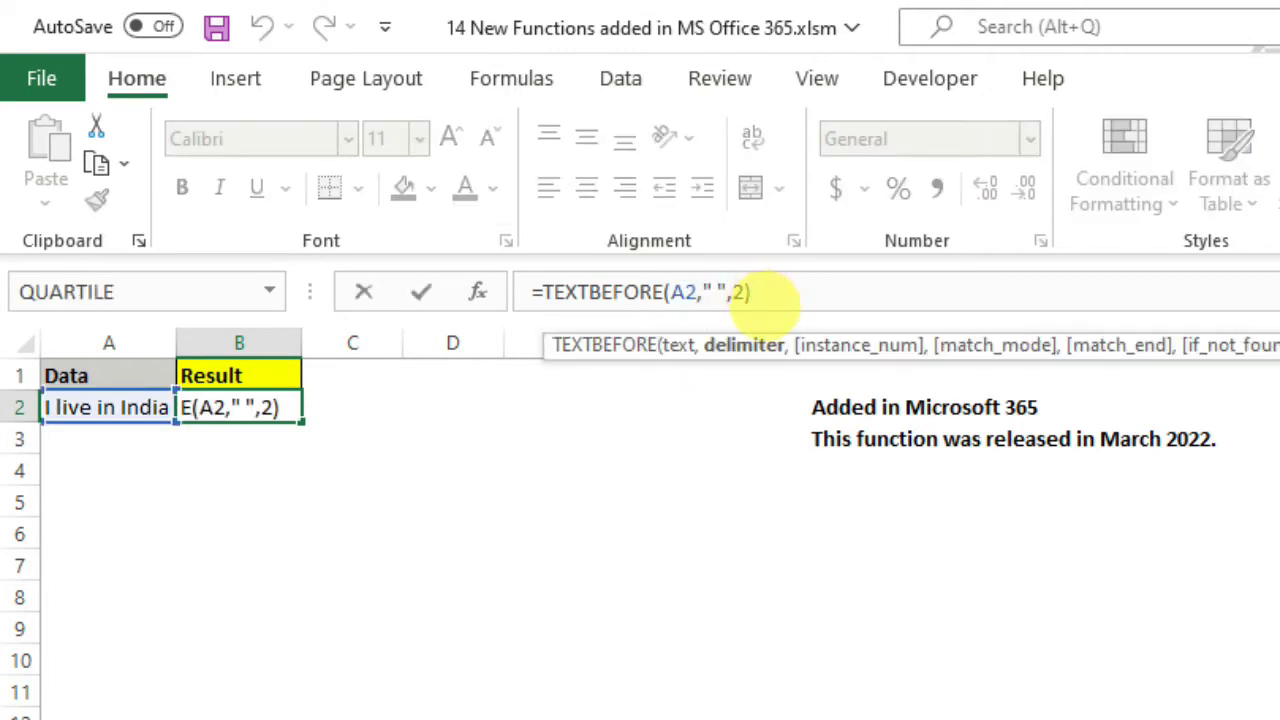
click(745, 292)
key(shift+Left)
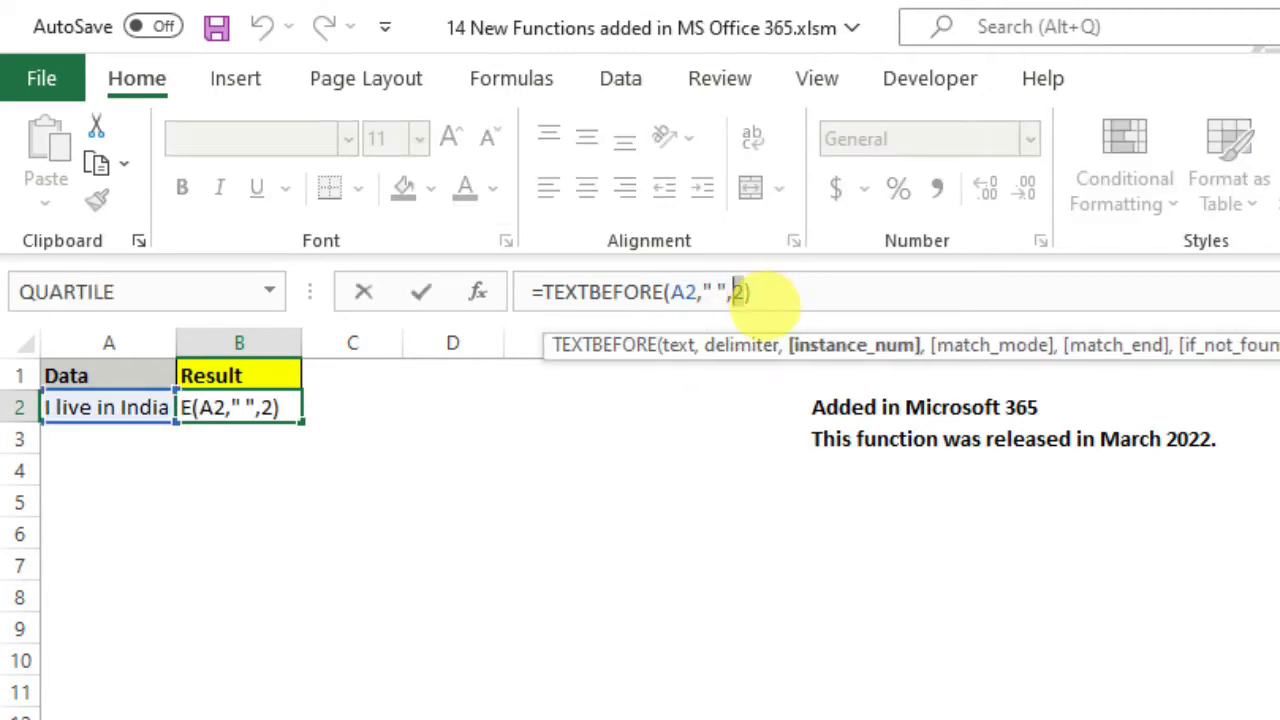
text(3)
key(Return)
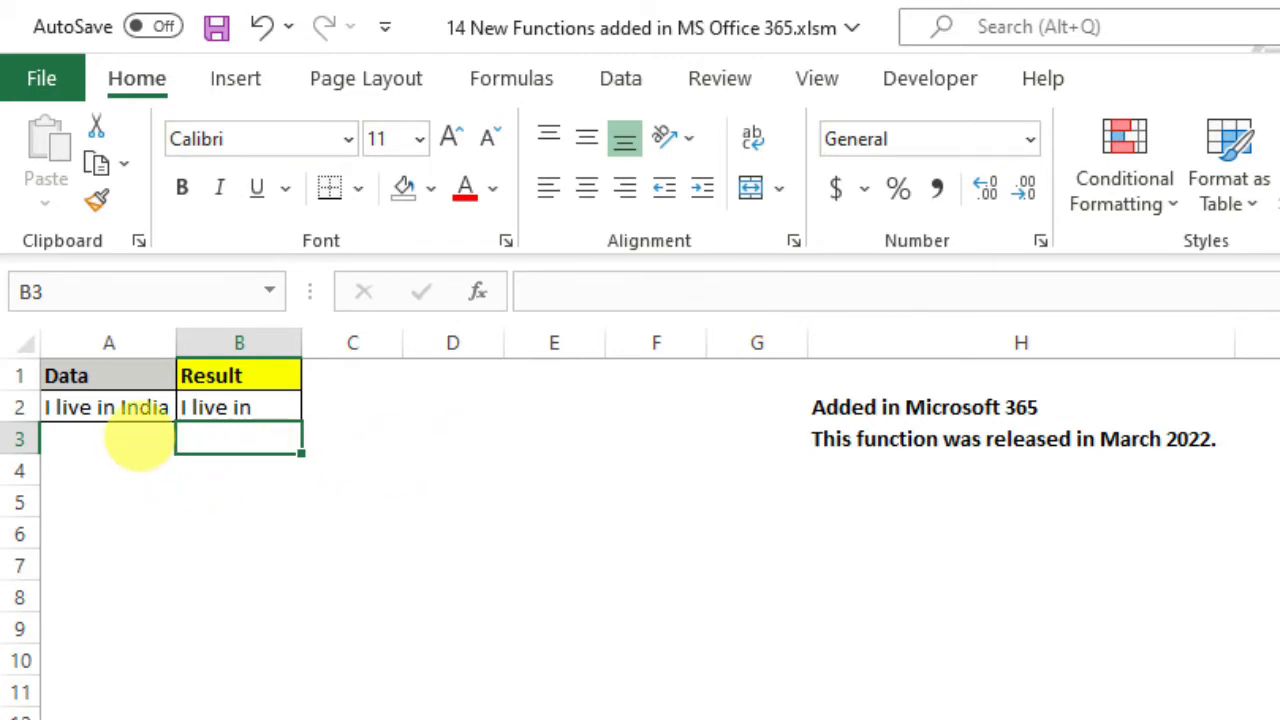
- On the TEXTAFTER sheet, enter =TEXTAFTER(A2," ",3) in B2 to extract the text after the third space
click(480, 684)
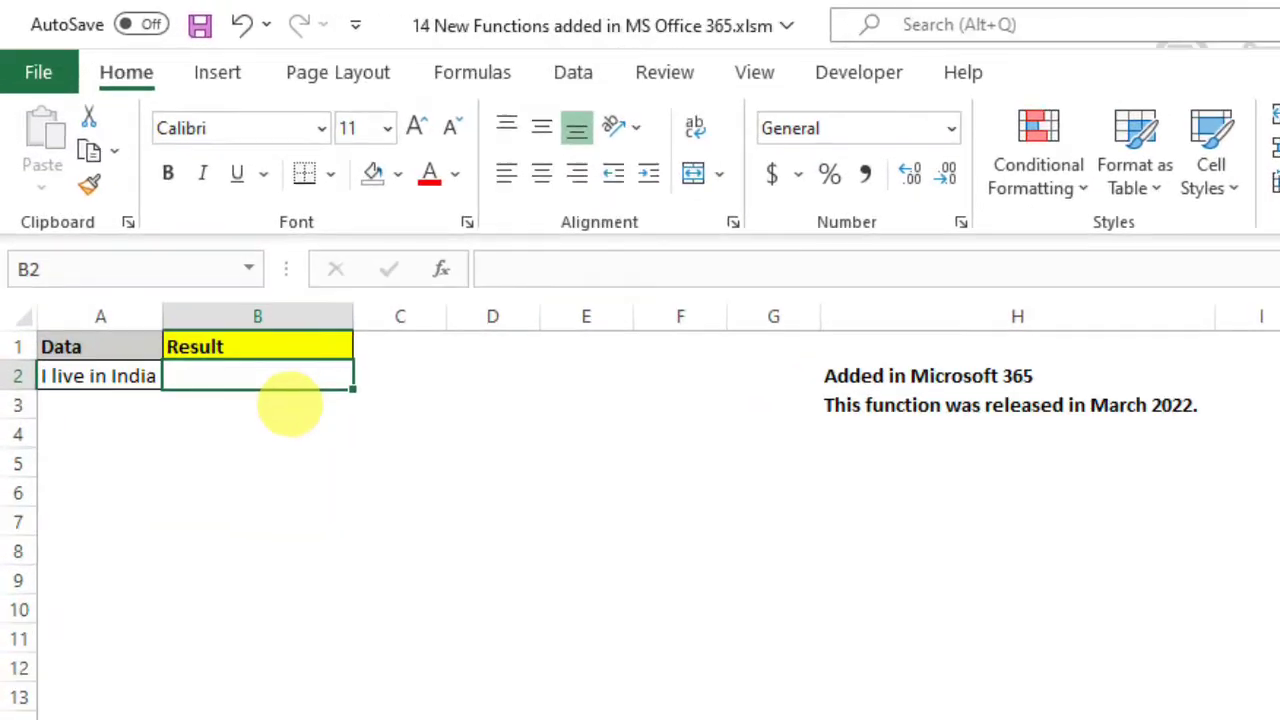
text(=text)
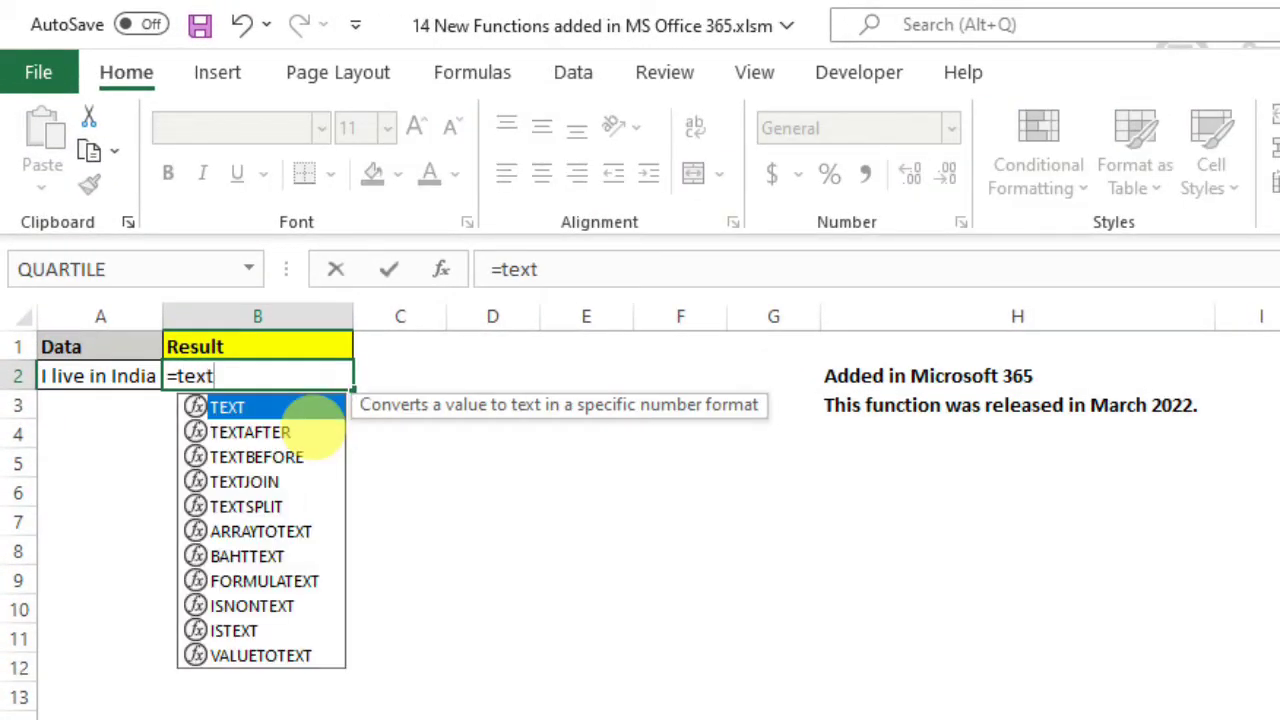
key(Down)
key(Tab)
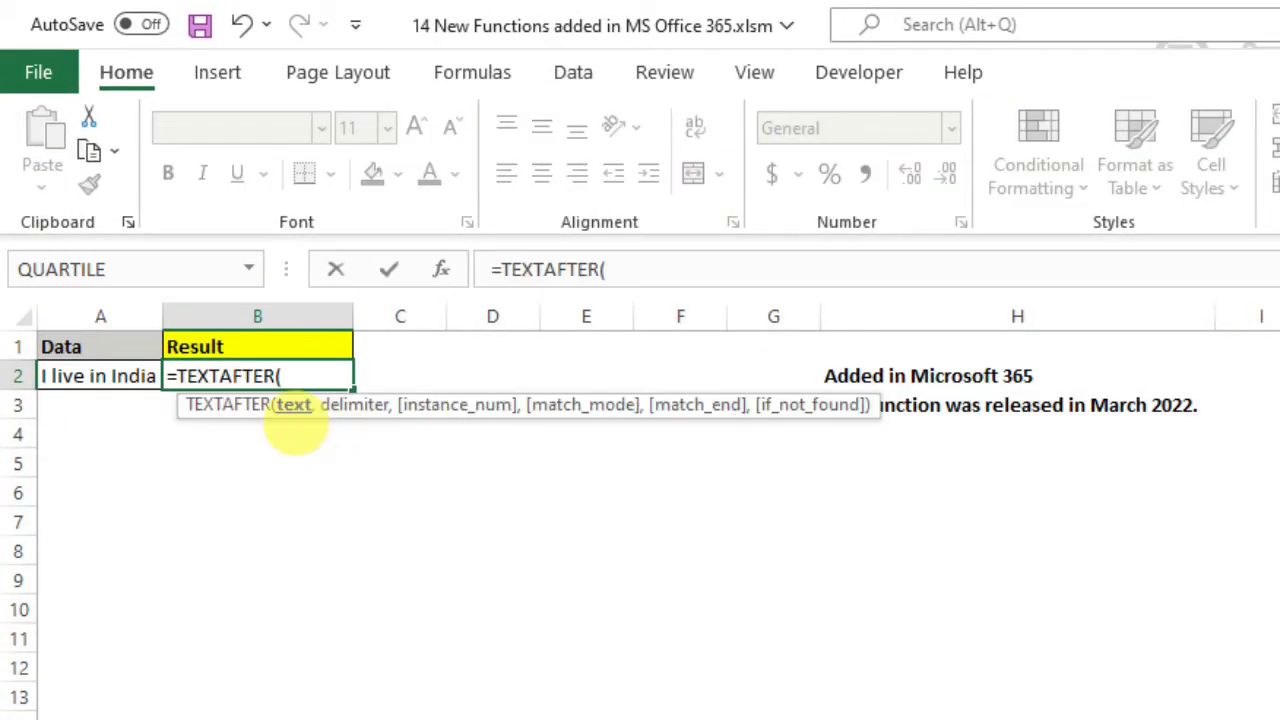
key(Left)
text(,)
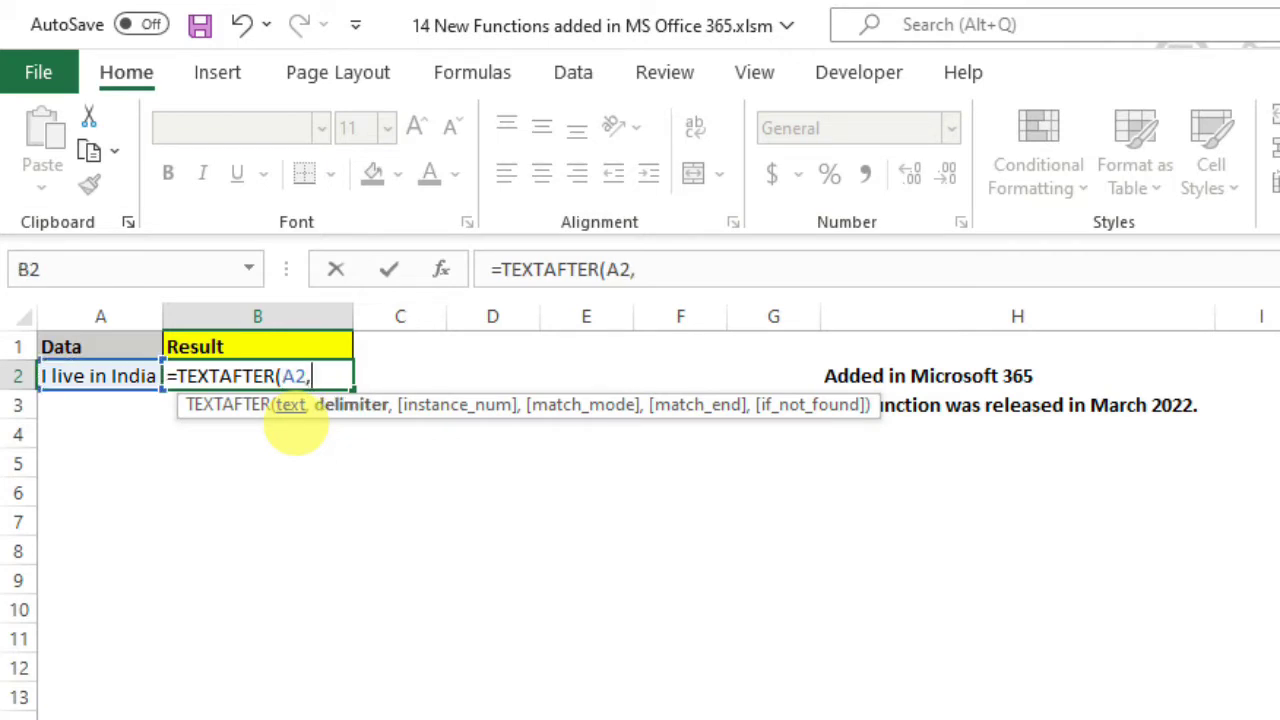
text(" ",)
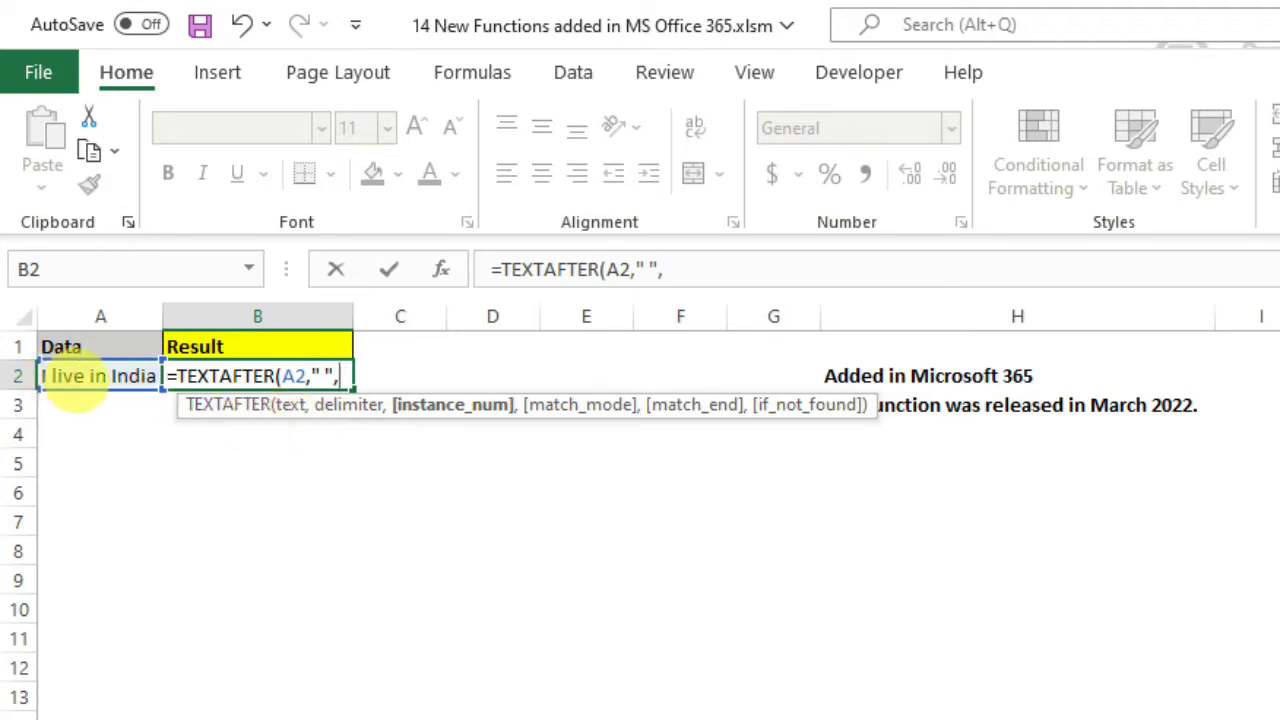
text(3)
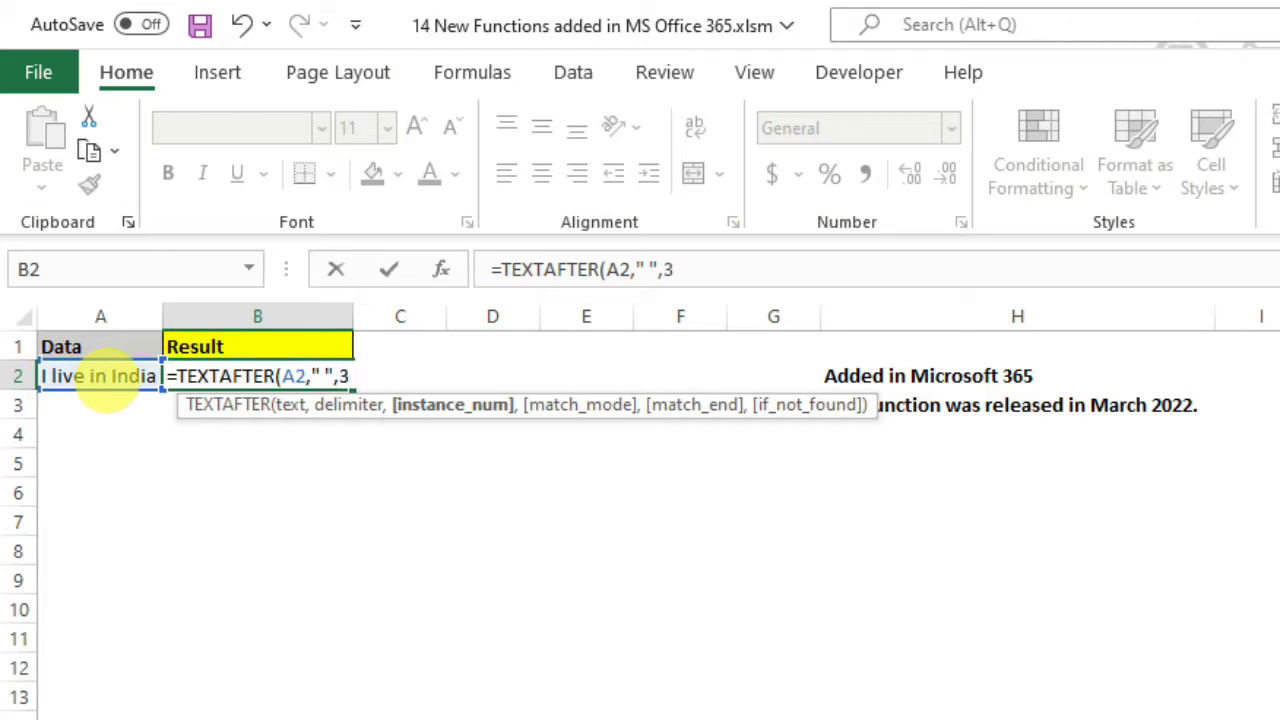
key(Return)
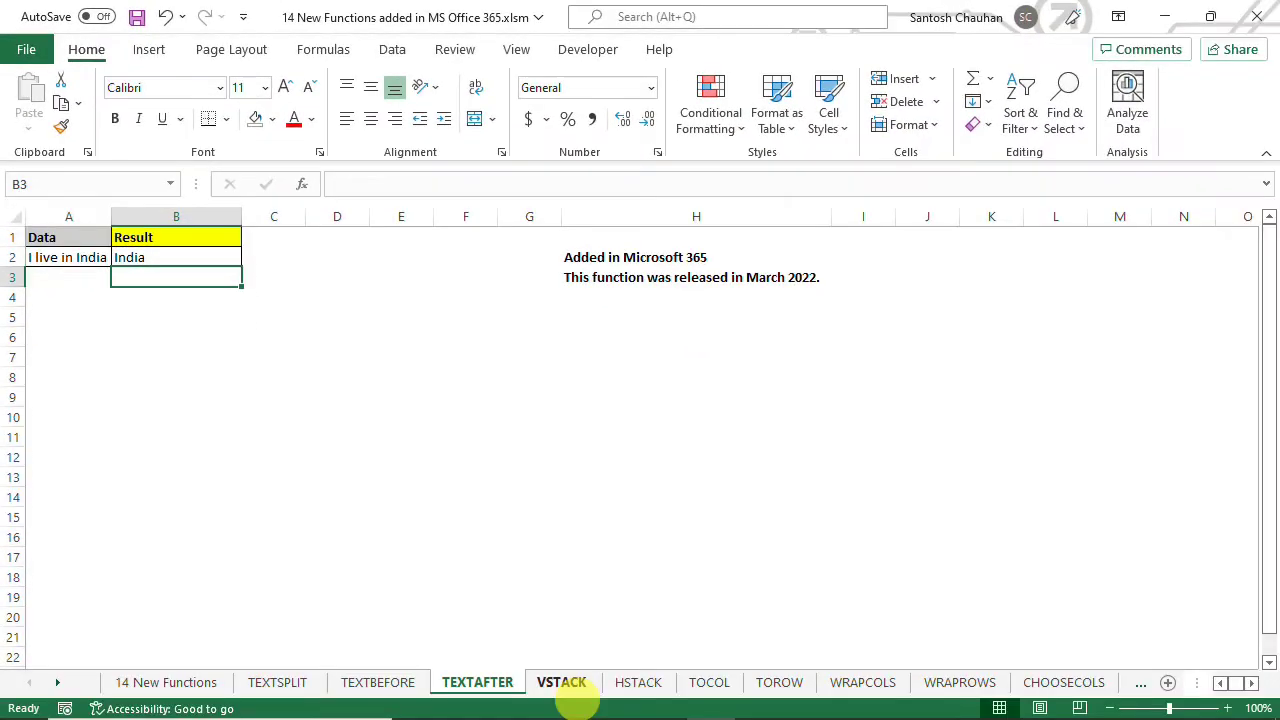
- On the VSTACK sheet, start a VSTACK formula in A8 with A2:C3 as the first array
click(562, 682)
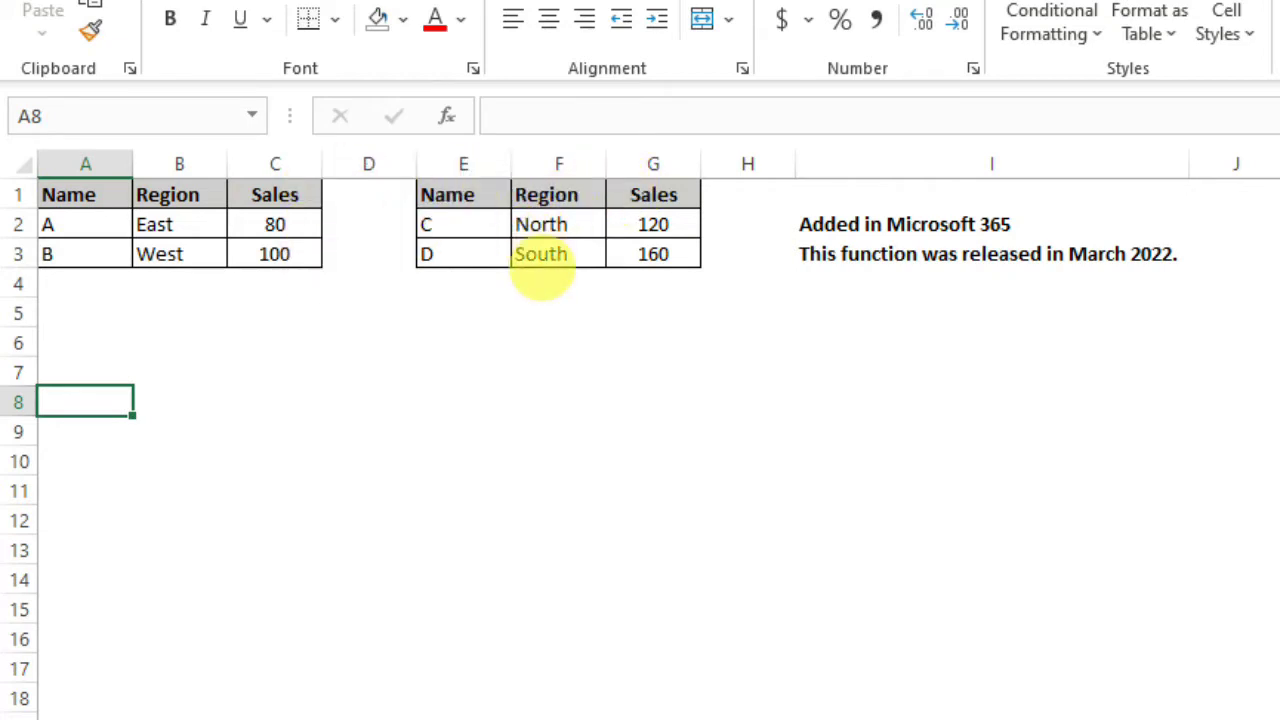
double_click(103, 397)
text(=vs)
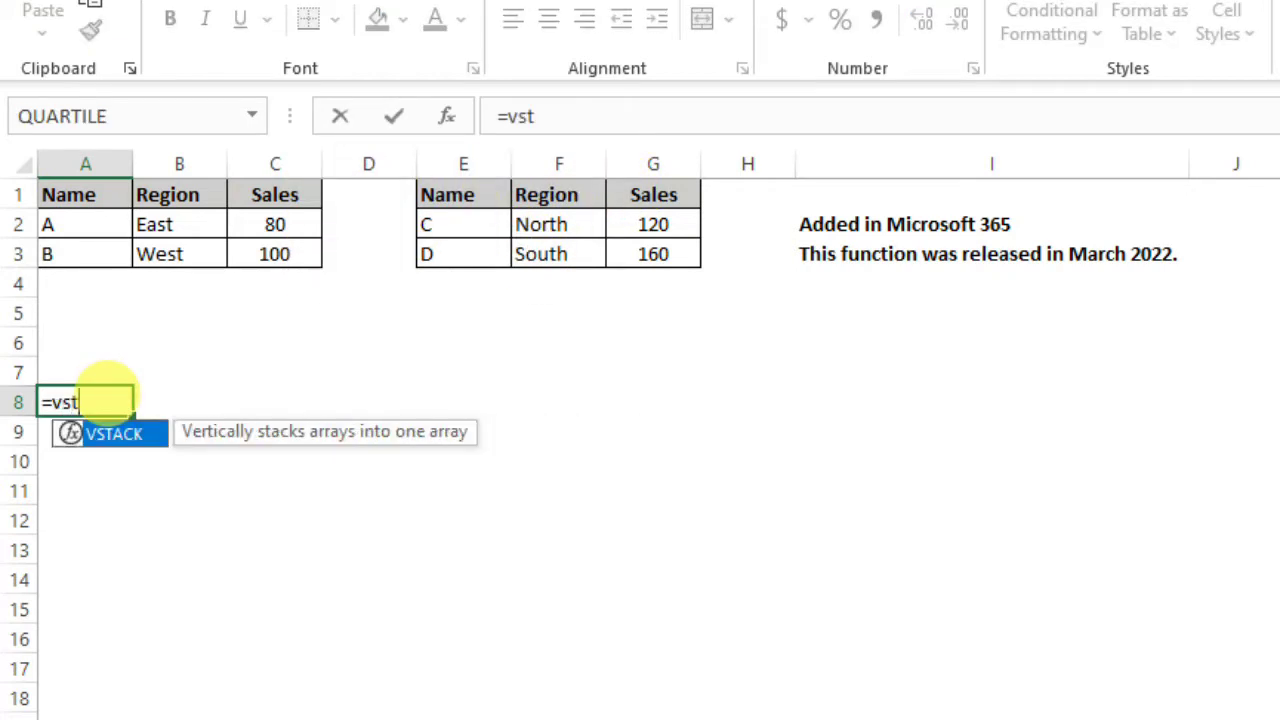
text(t)
key(Tab)
key(Up)
key(Up)
key(Up)
key(Up)
key(Up)
key(Up)
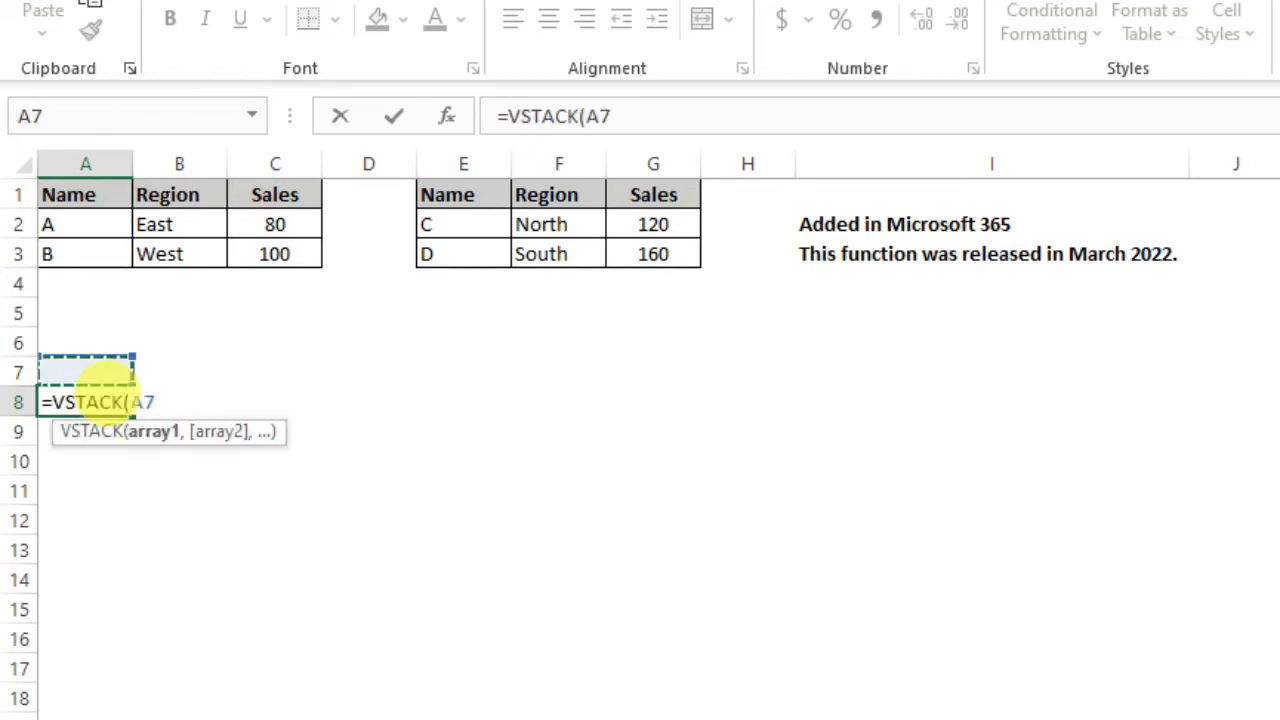
key(shift+Right)
key(shift+Right)
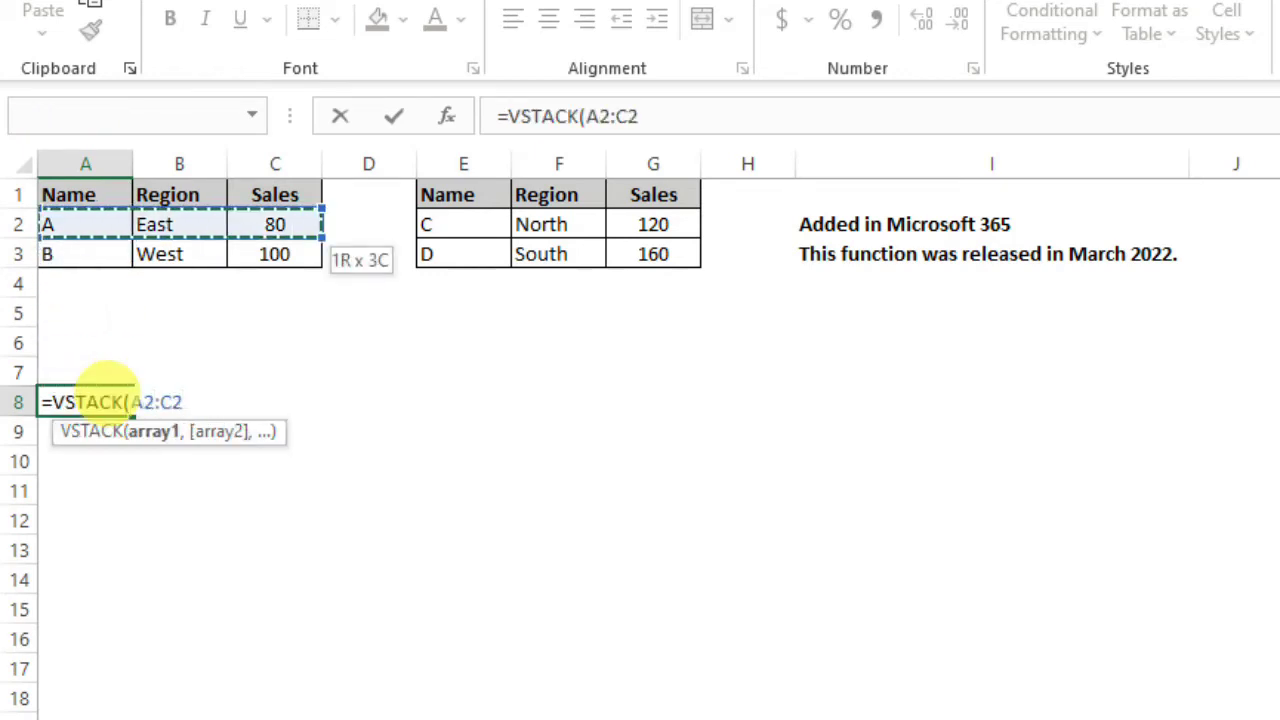
key(shift+Down)
text(,)
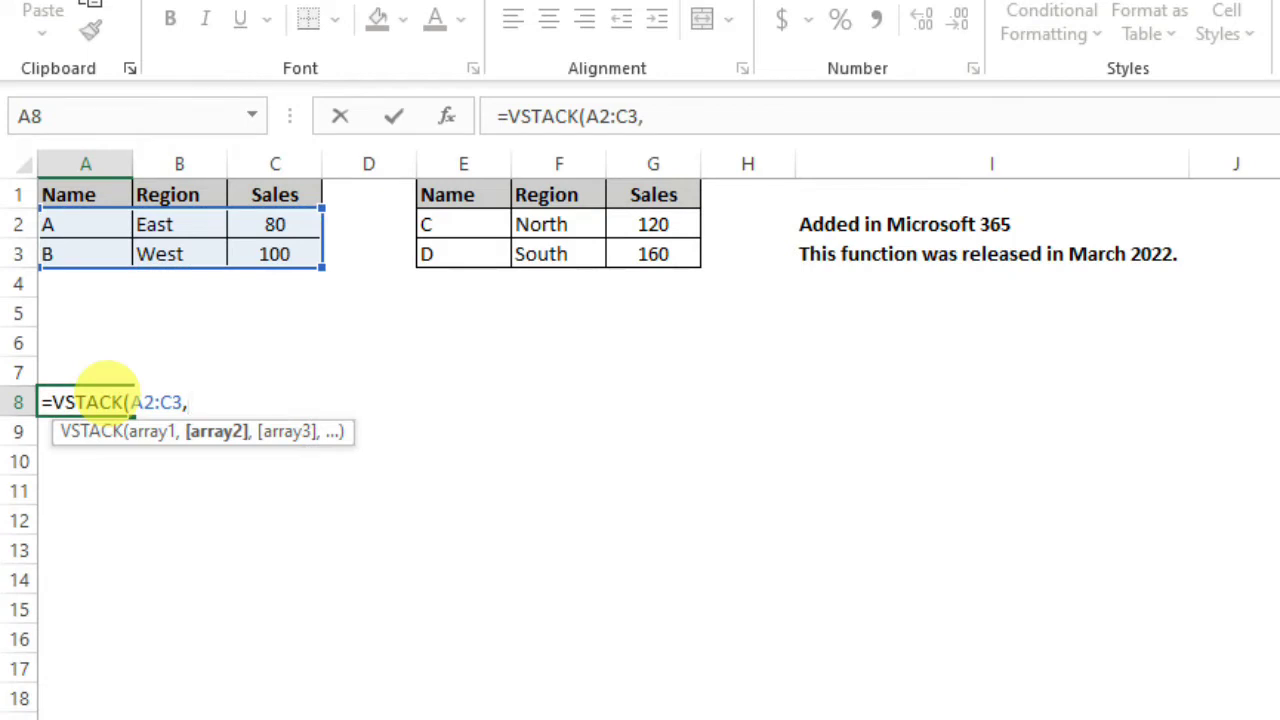
- Add E2:G3 as the second array and complete the formula in A8 as =VSTACK(A2:C3,E2:G3)
key(Up)
key(Up)
key(Up)
key(Right)
key(Right)
key(Right)
key(Right)
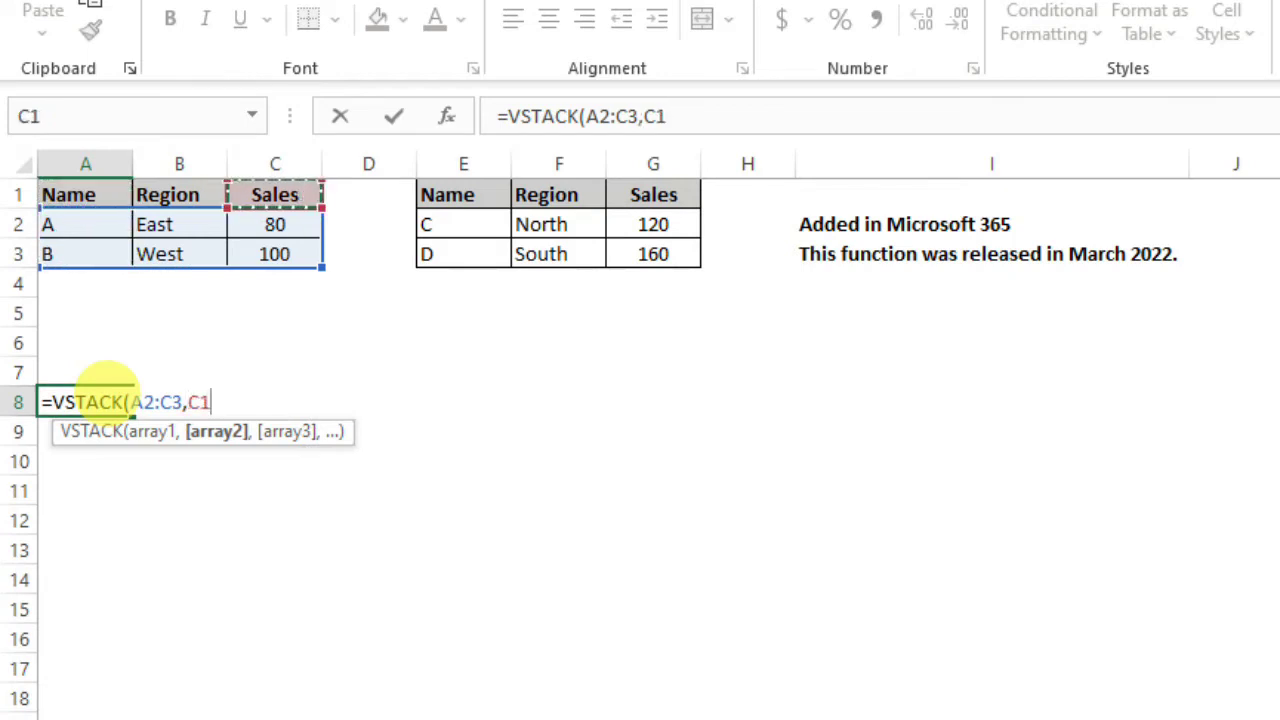
key(Down)
key(shift+Right)
key(shift+Right)
key(shift+Down)
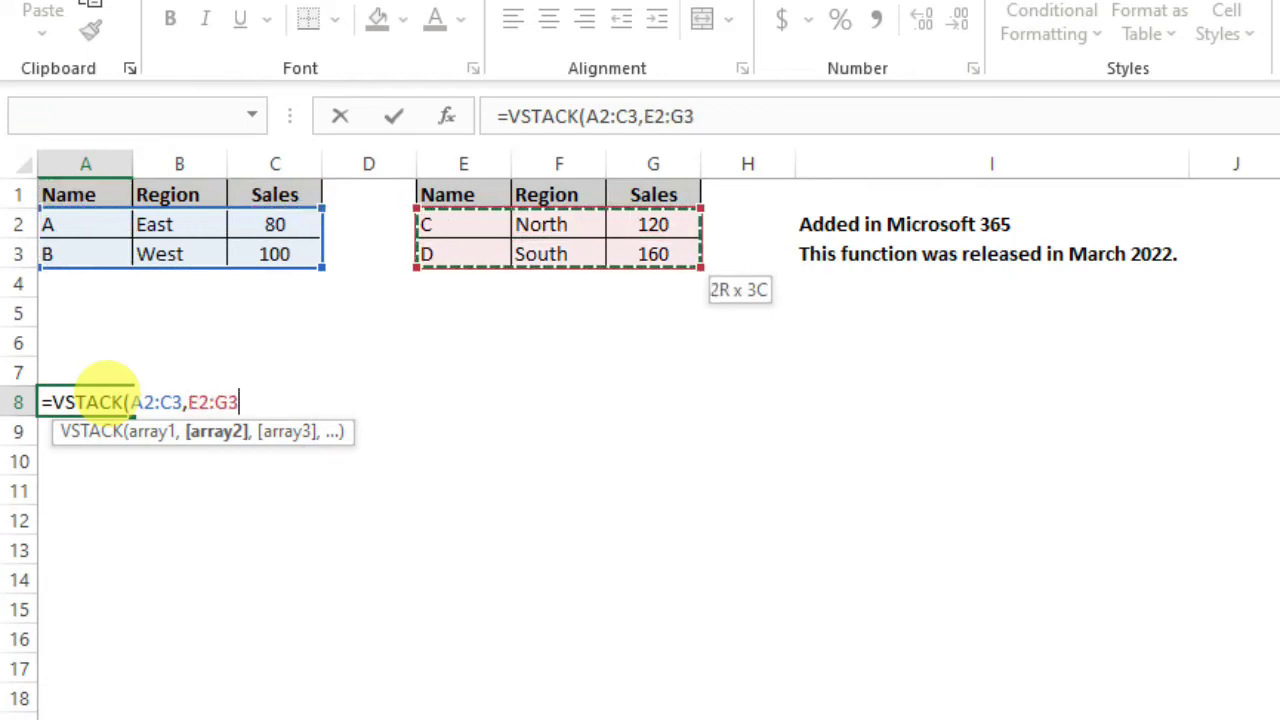
text())
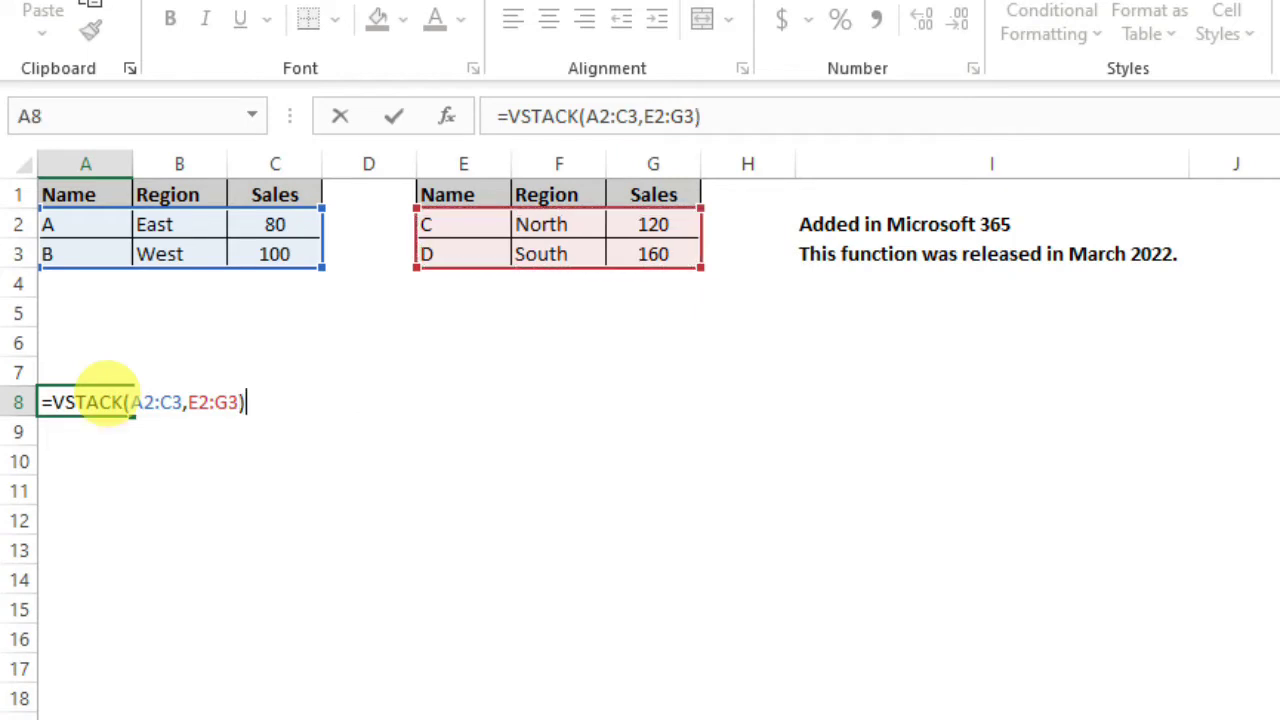
key(Return)
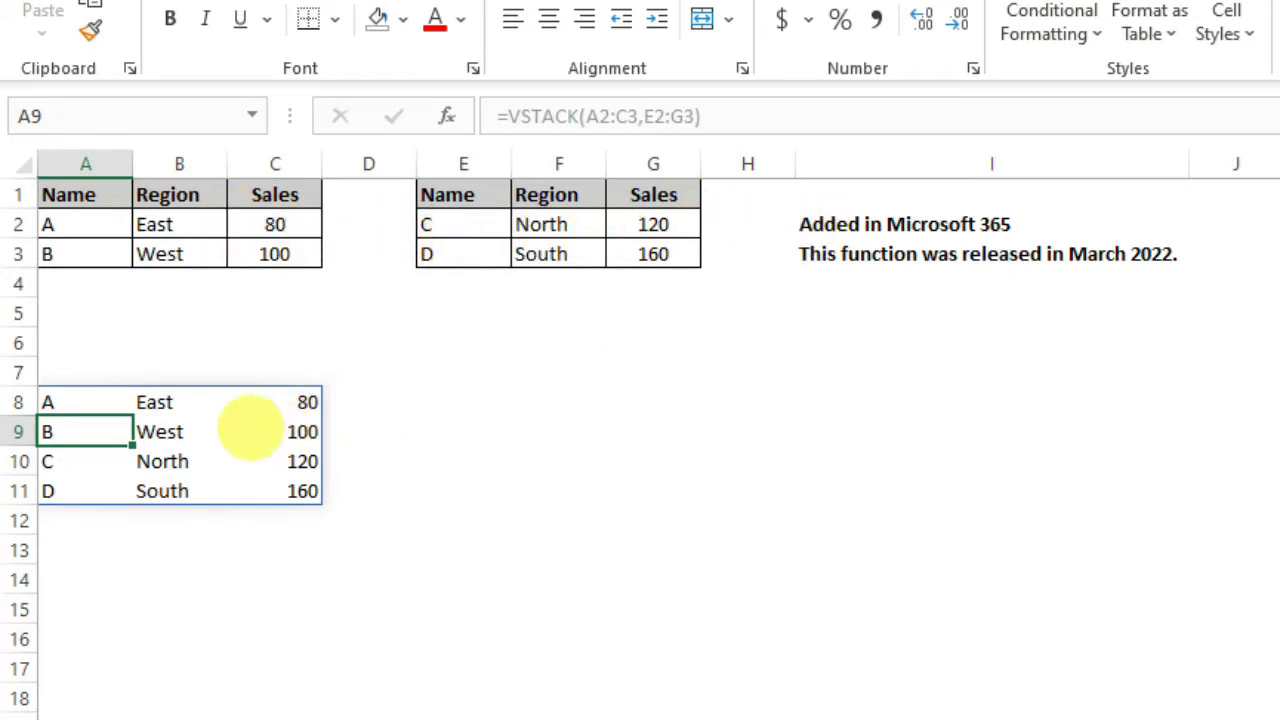
click(84, 372)
click(180, 366)
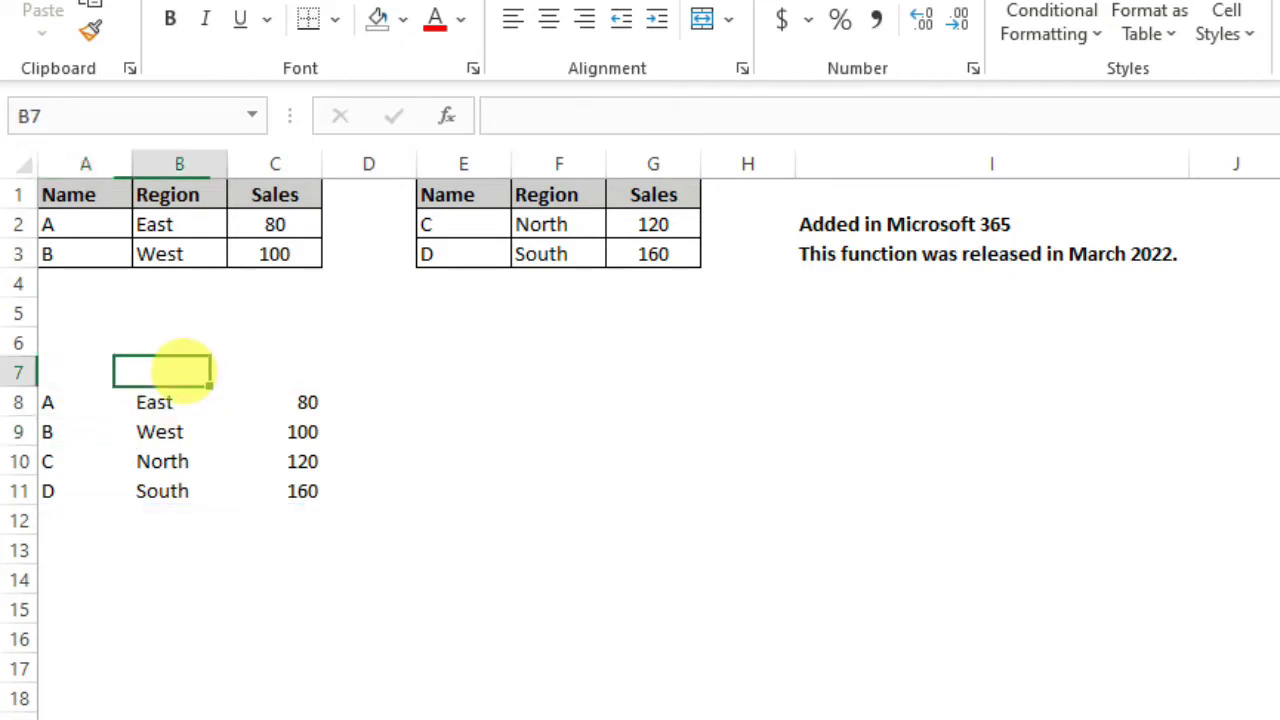
click(277, 351)
click(286, 362)
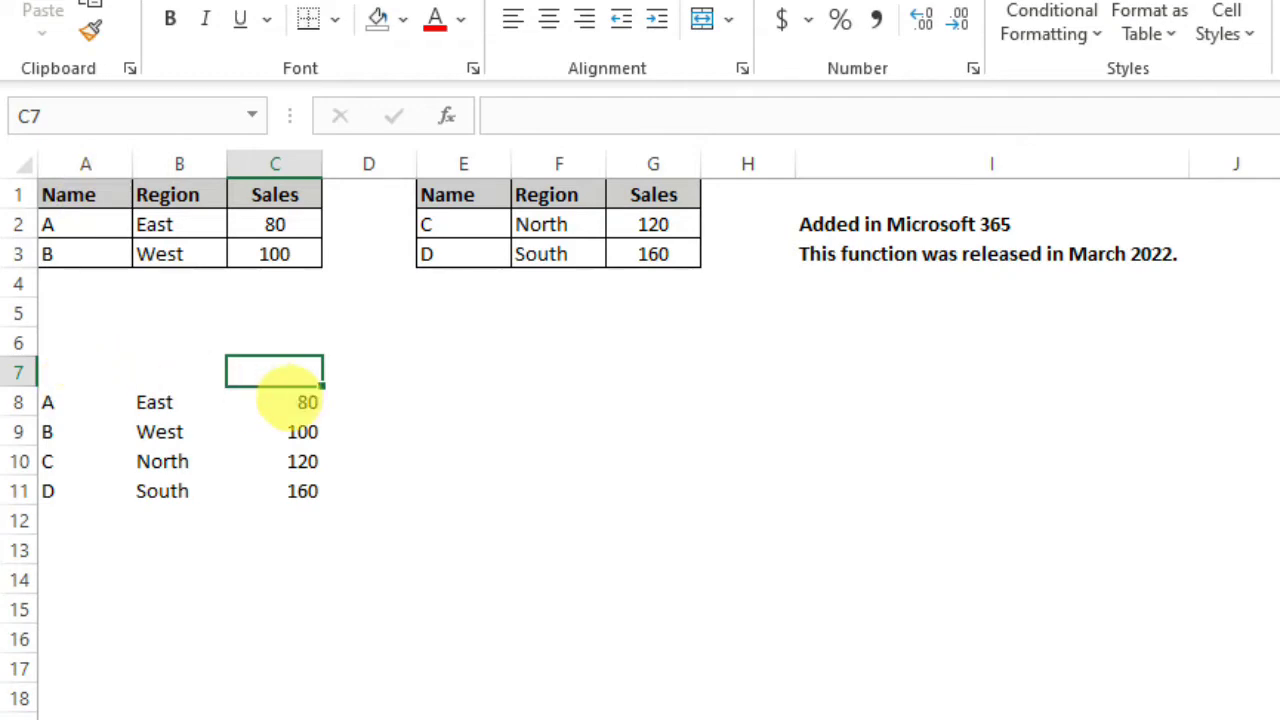
- On the HSTACK sheet, enter =HSTACK(A2:C3,E2:G3) in A8 to join the two tables side by side
click(638, 682)
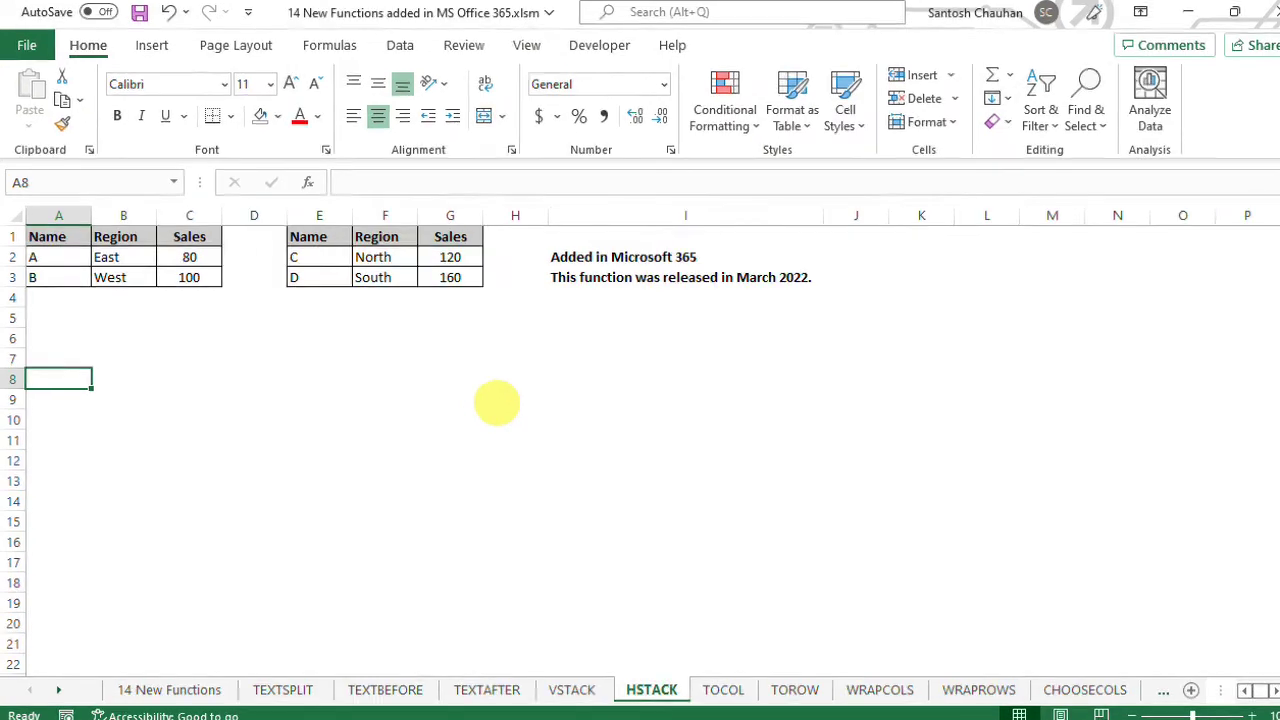
text(=hst)
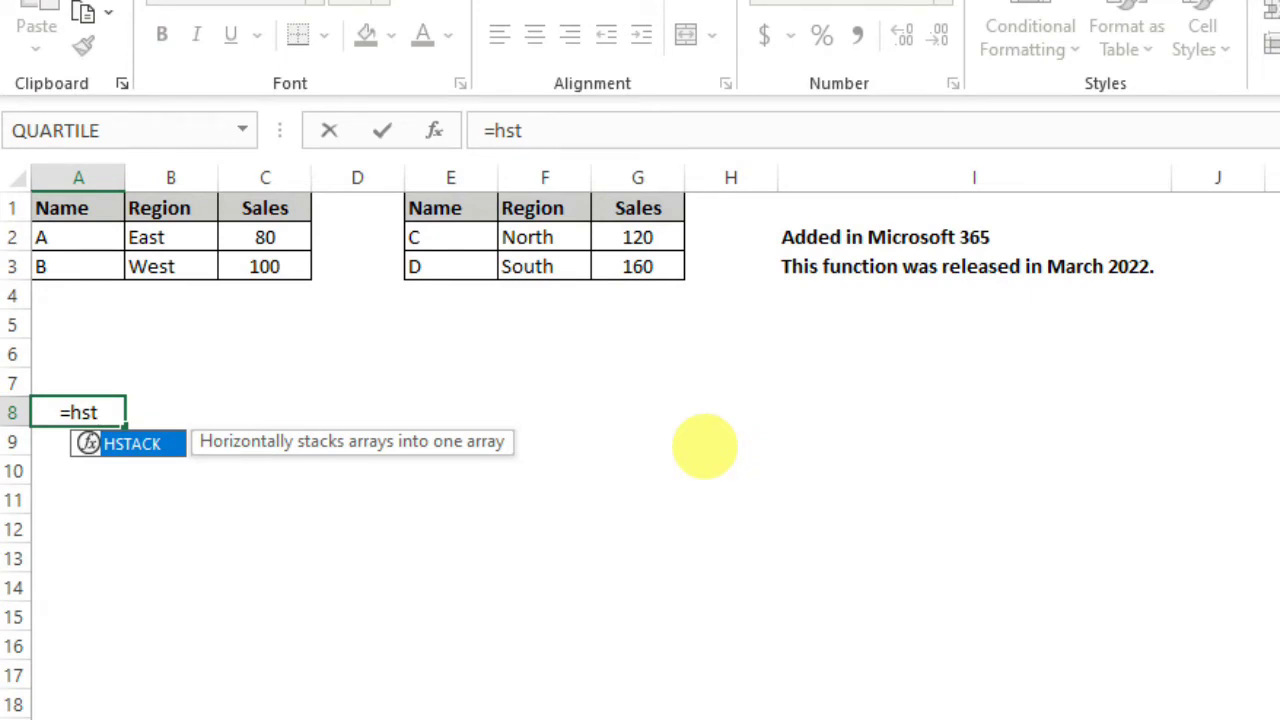
key(Tab)
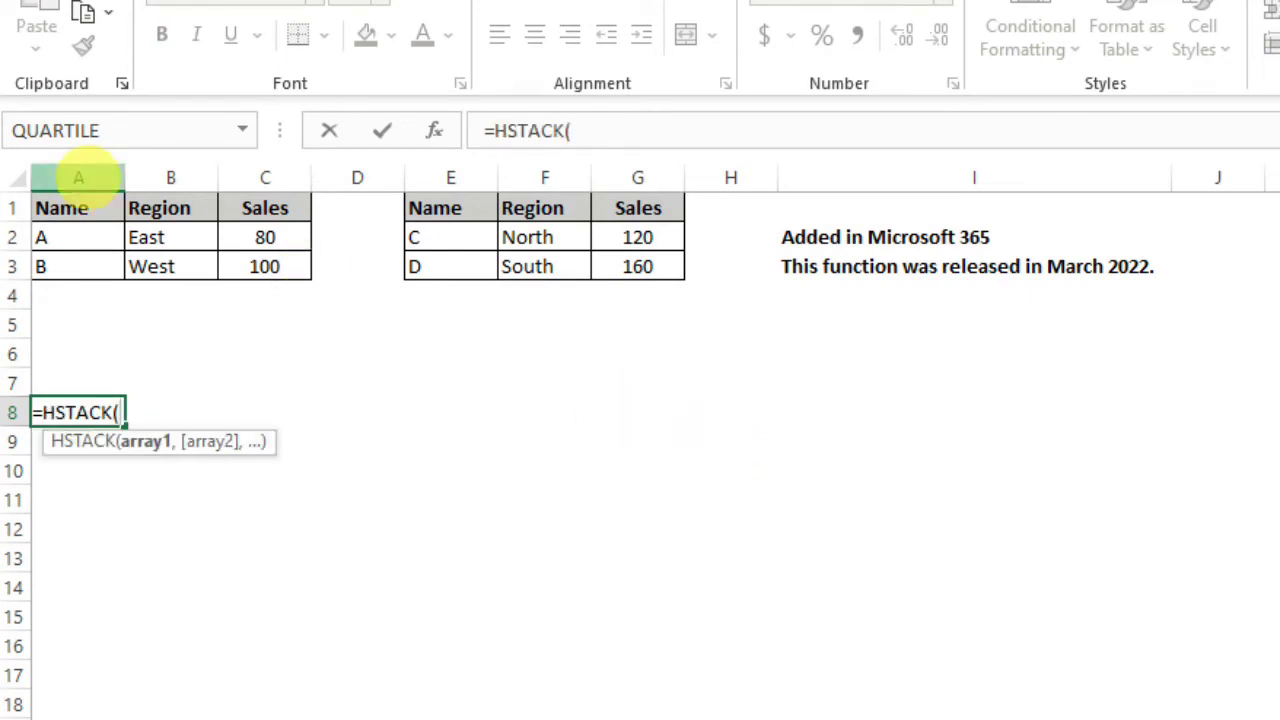
click(55, 234)
drag(55, 234, 300, 268)
text(,)
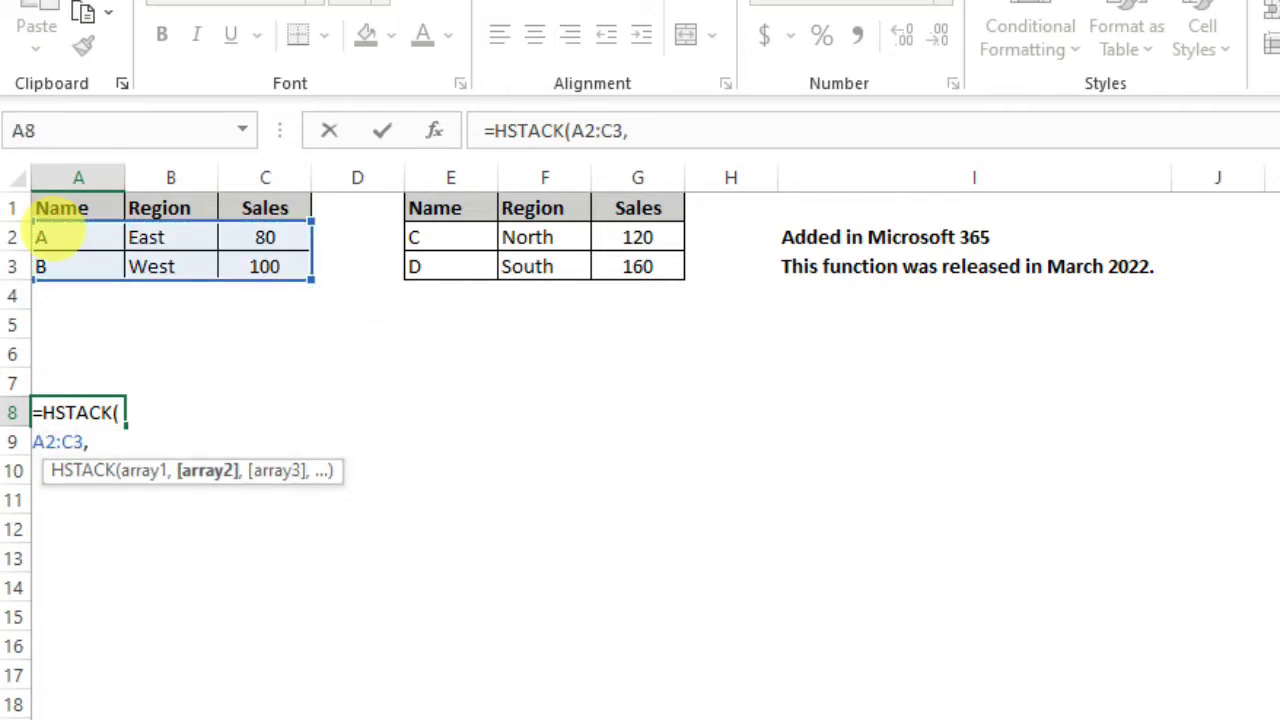
click(366, 236)
click(430, 236)
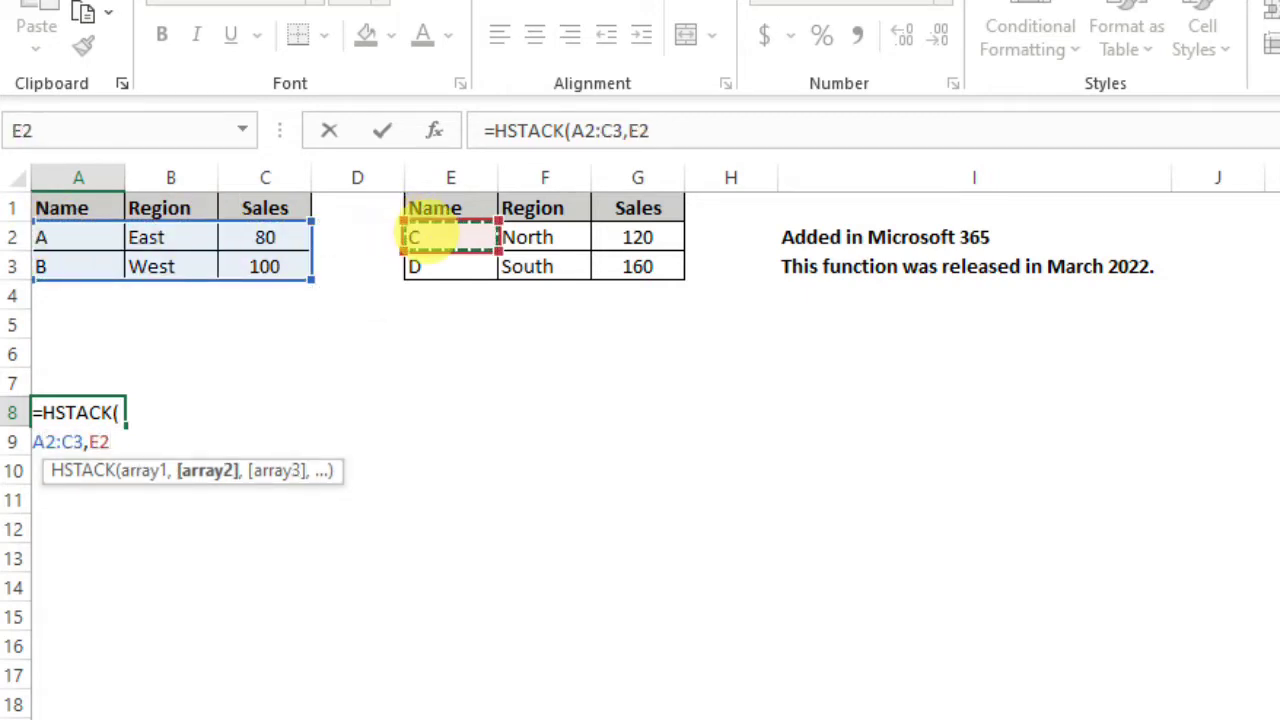
drag(430, 236, 640, 266)
text())
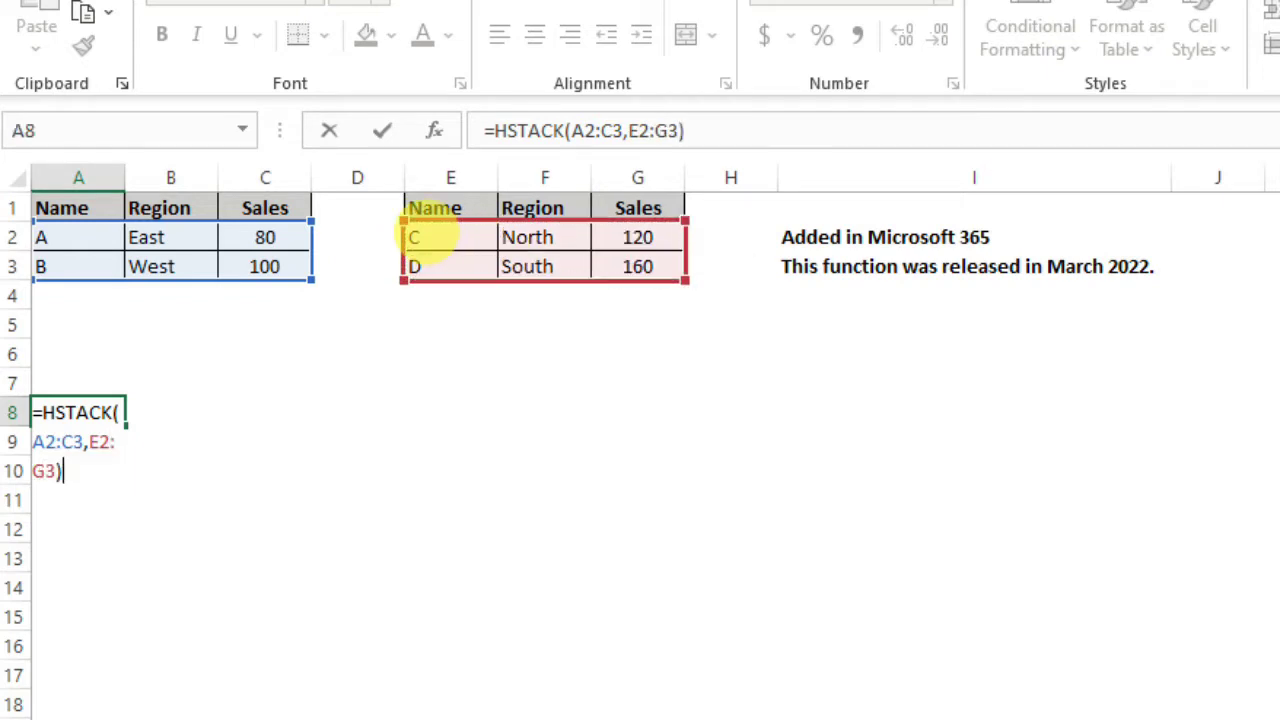
key(Return)
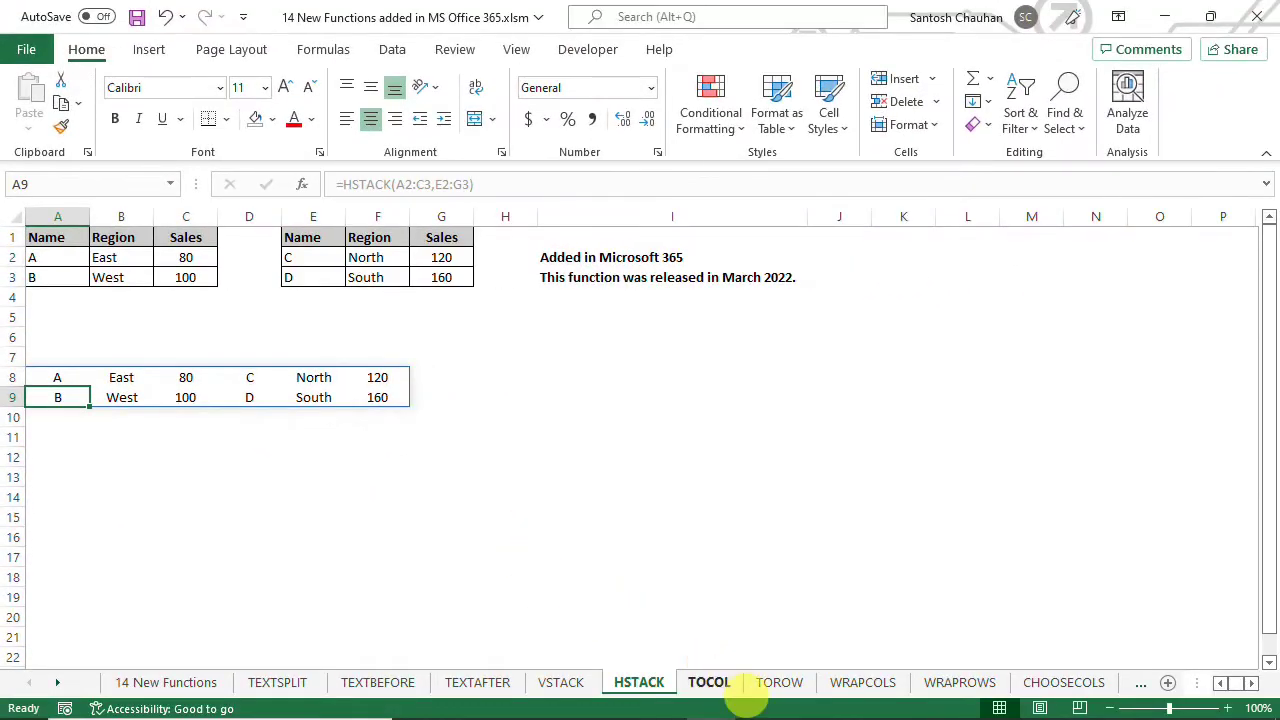
- On the TOCOL sheet, enter =TOCOL(A2:B5) in A8 to turn both lists into one column
click(709, 682)
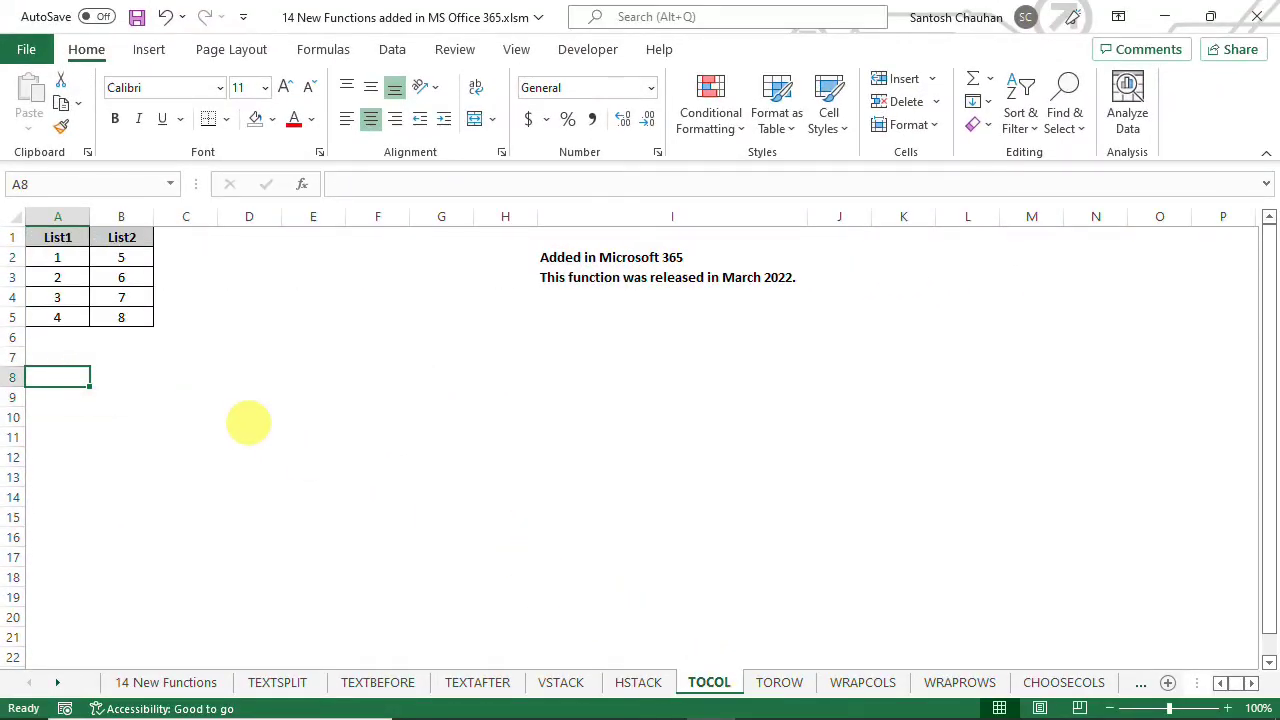
text(=toc)
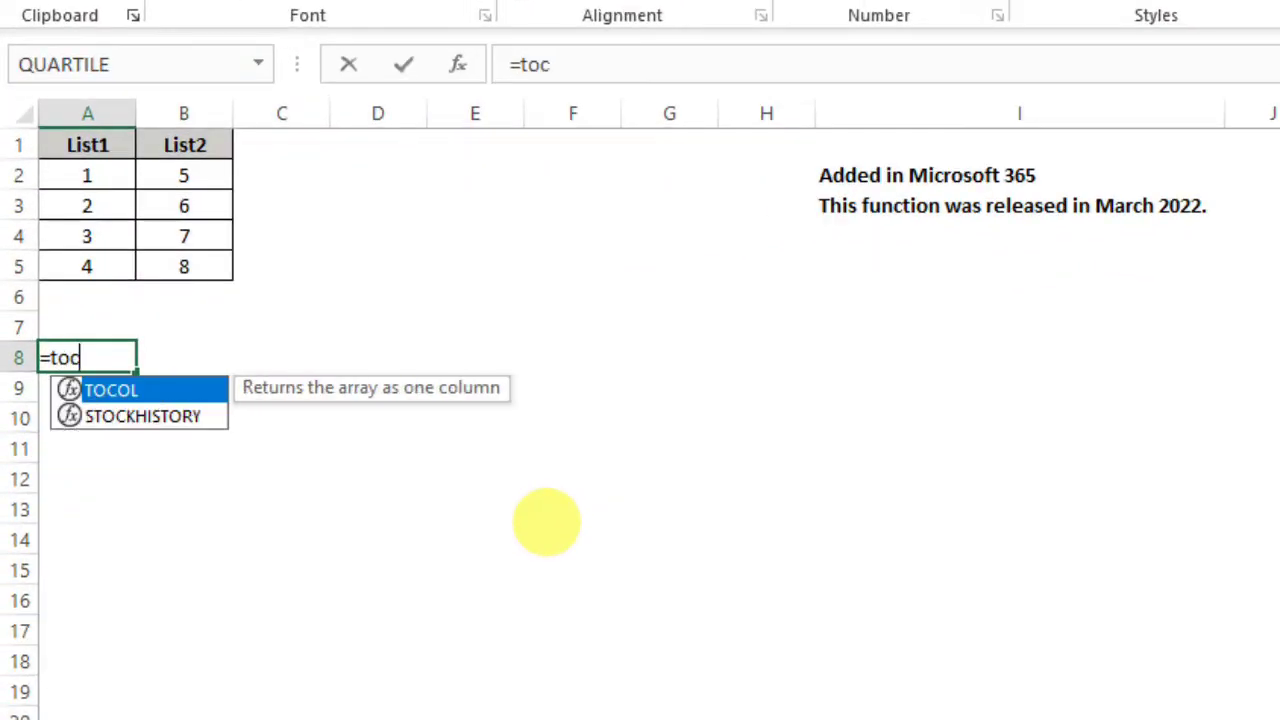
text(o)
key(Tab)
key(Up)
key(Up)
key(Up)
key(Up)
key(Up)
key(Up)
key(Up)
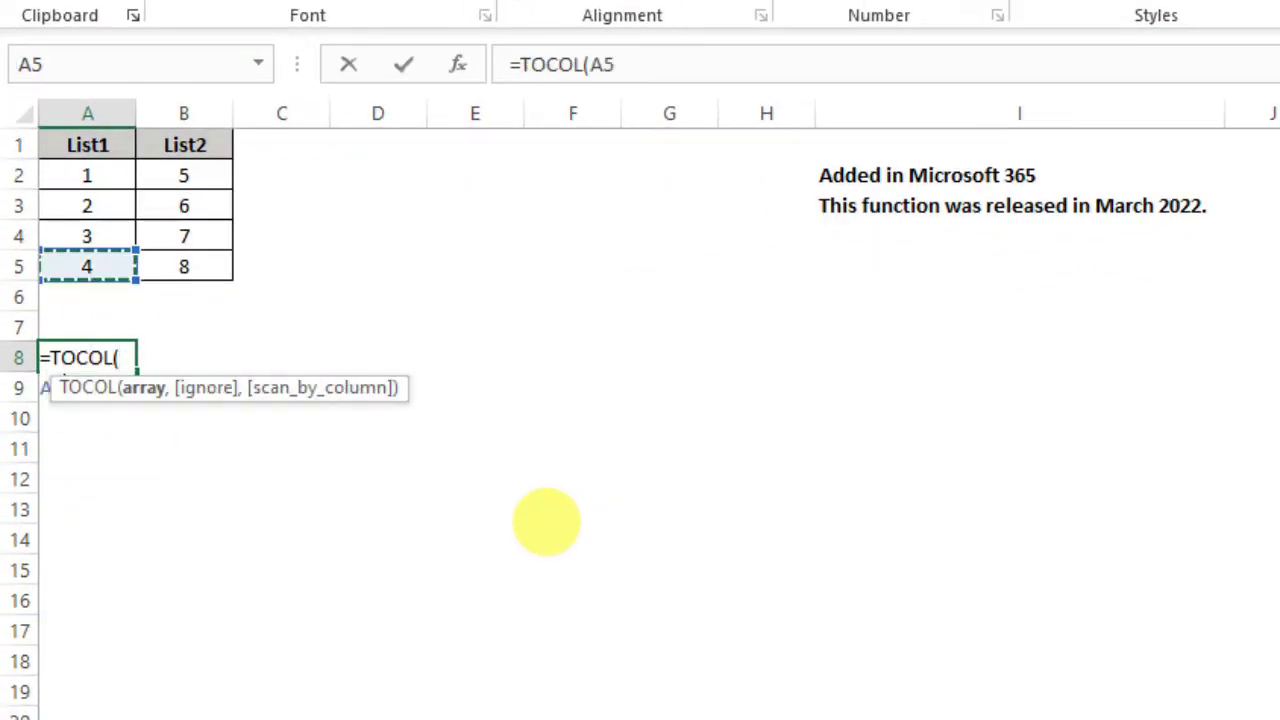
key(Down)
key(shift+Right)
key(shift+Down)
key(shift+Down)
key(shift+Down)
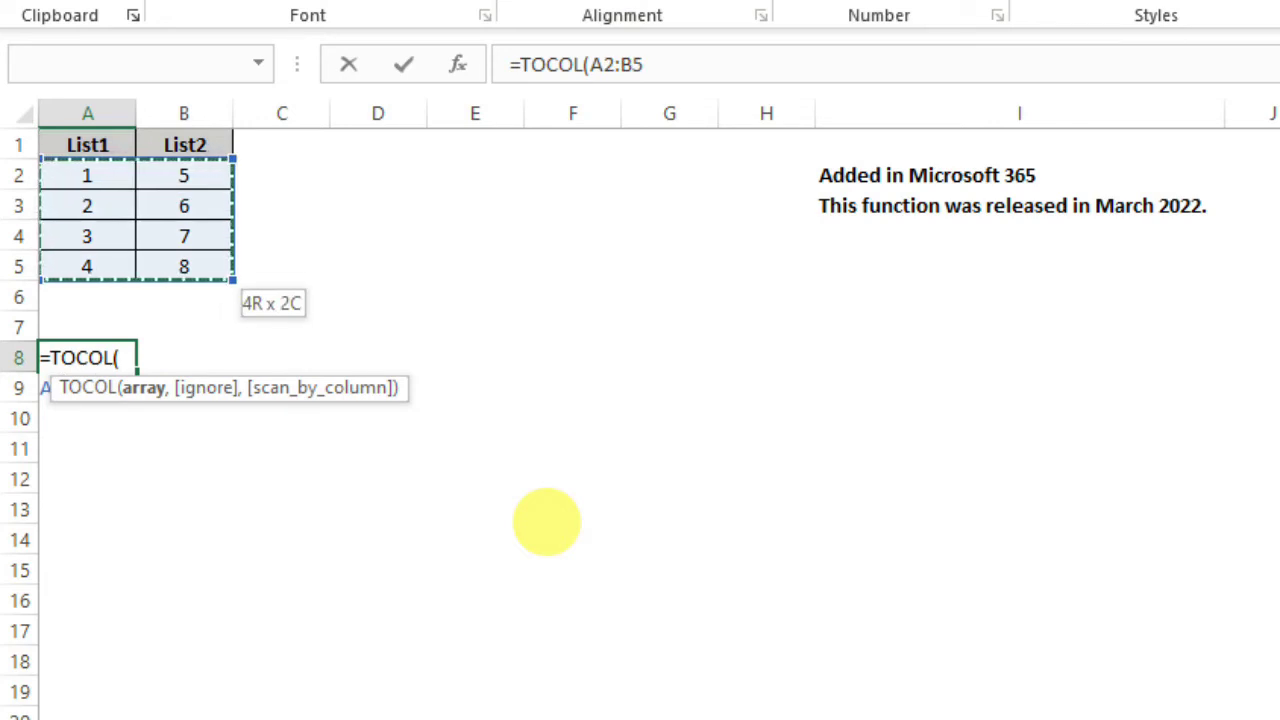
text())
key(Return)
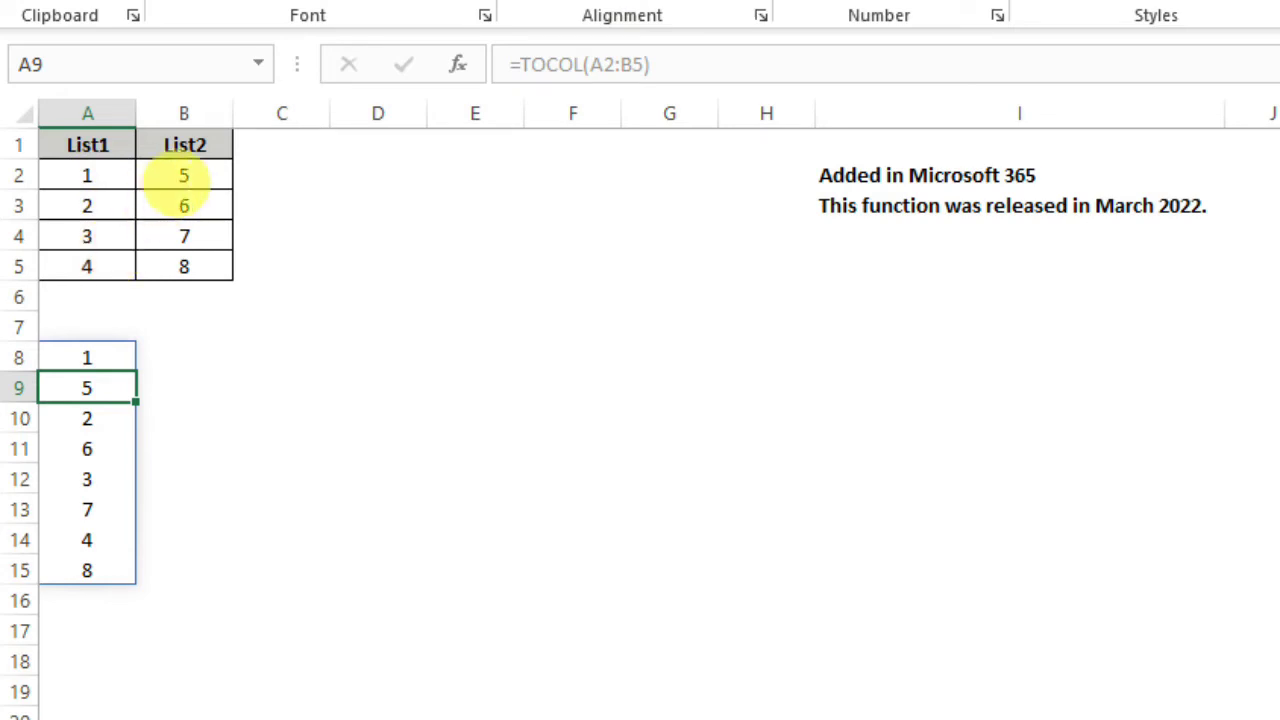
- Reopen the TOCOL formula in A8 and add the ignore argument 1 - Ignore blanks after A2:B5
key(Up)
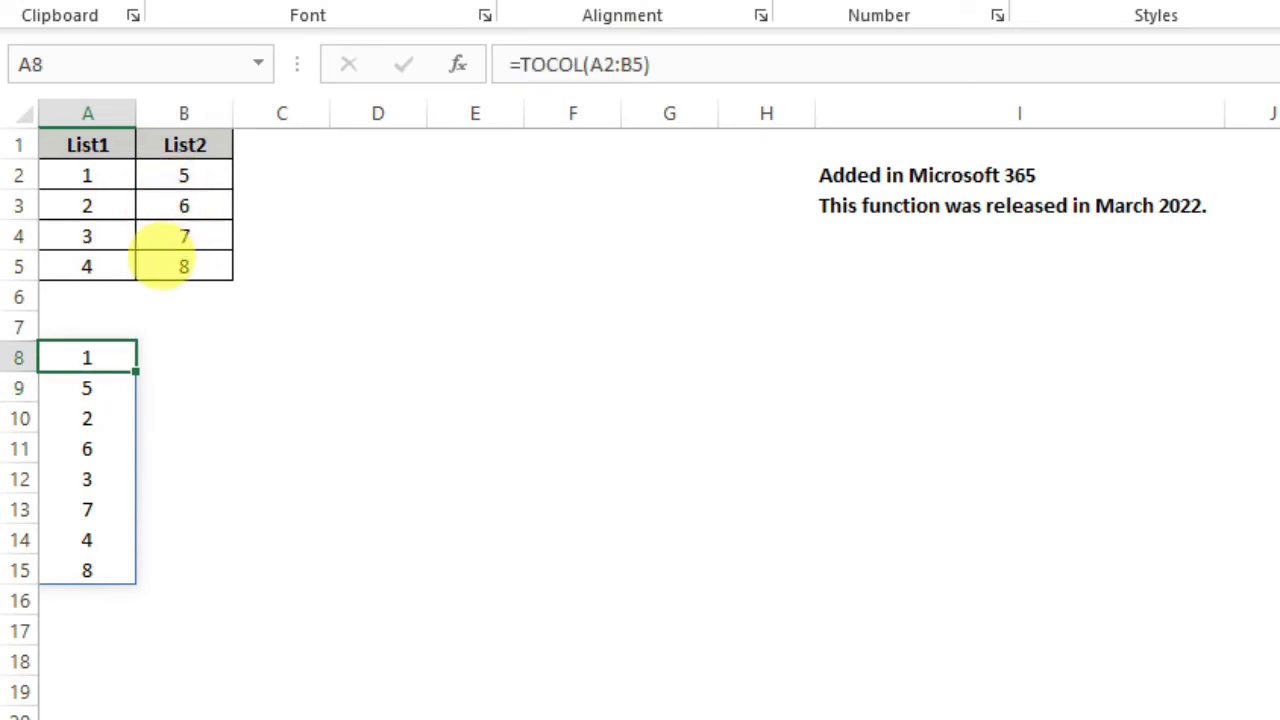
key(F2)
key(BackSpace)
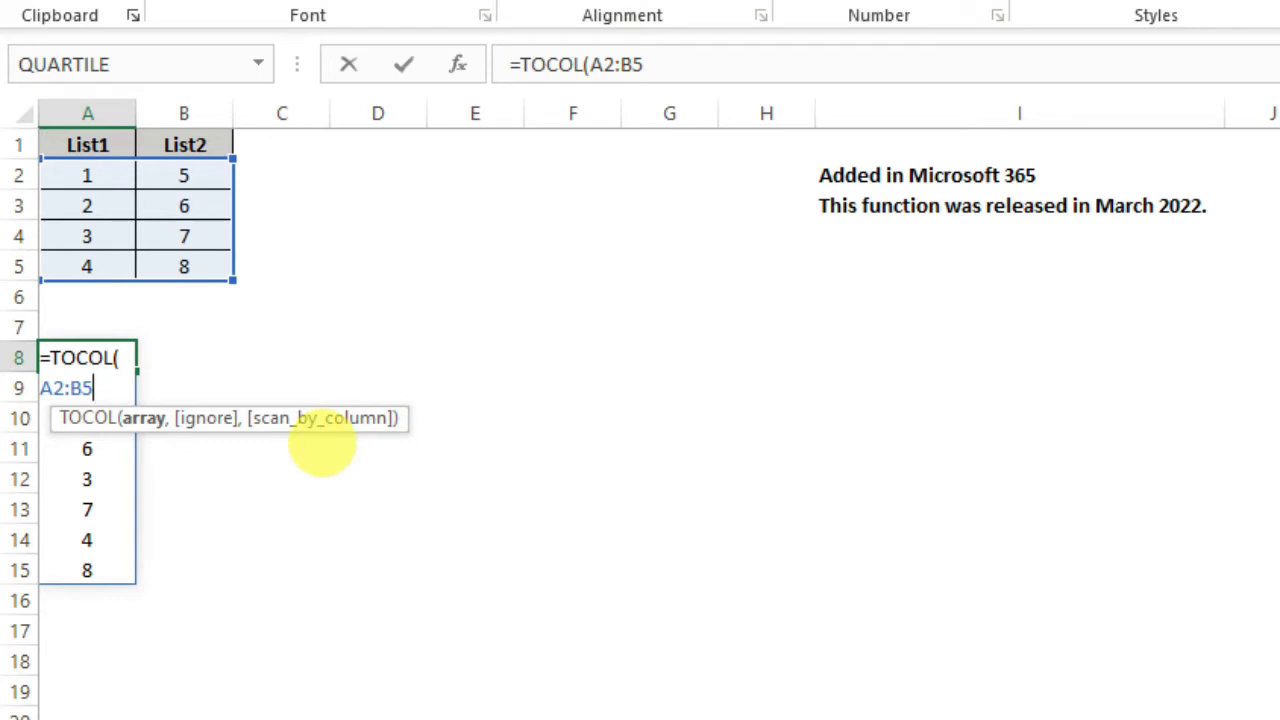
text(,)
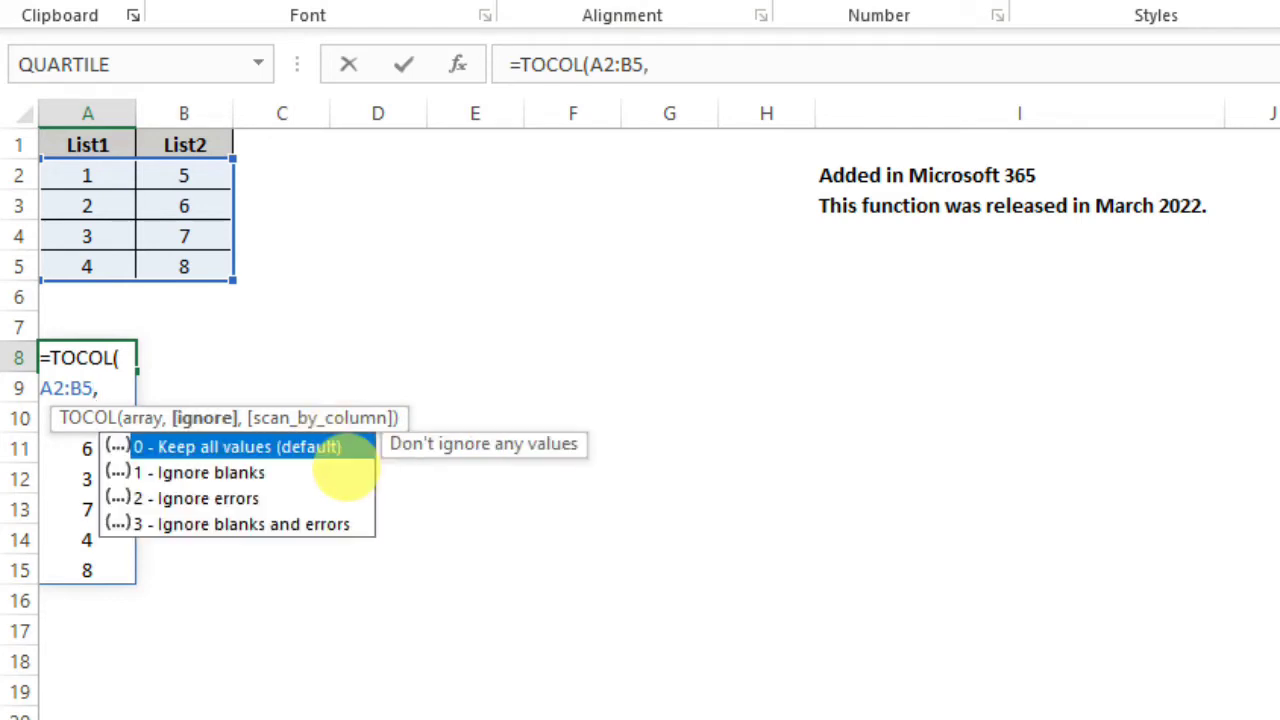
click(345, 474)
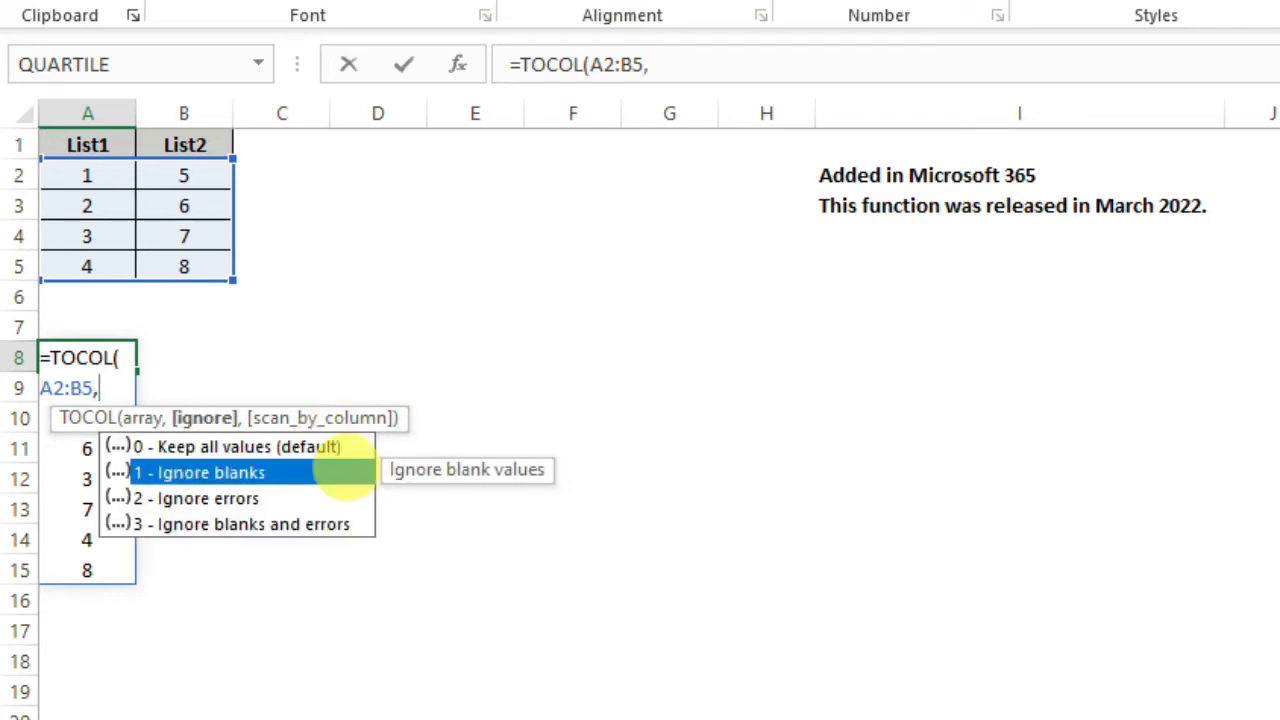
key(Down)
key(Down)
key(Up)
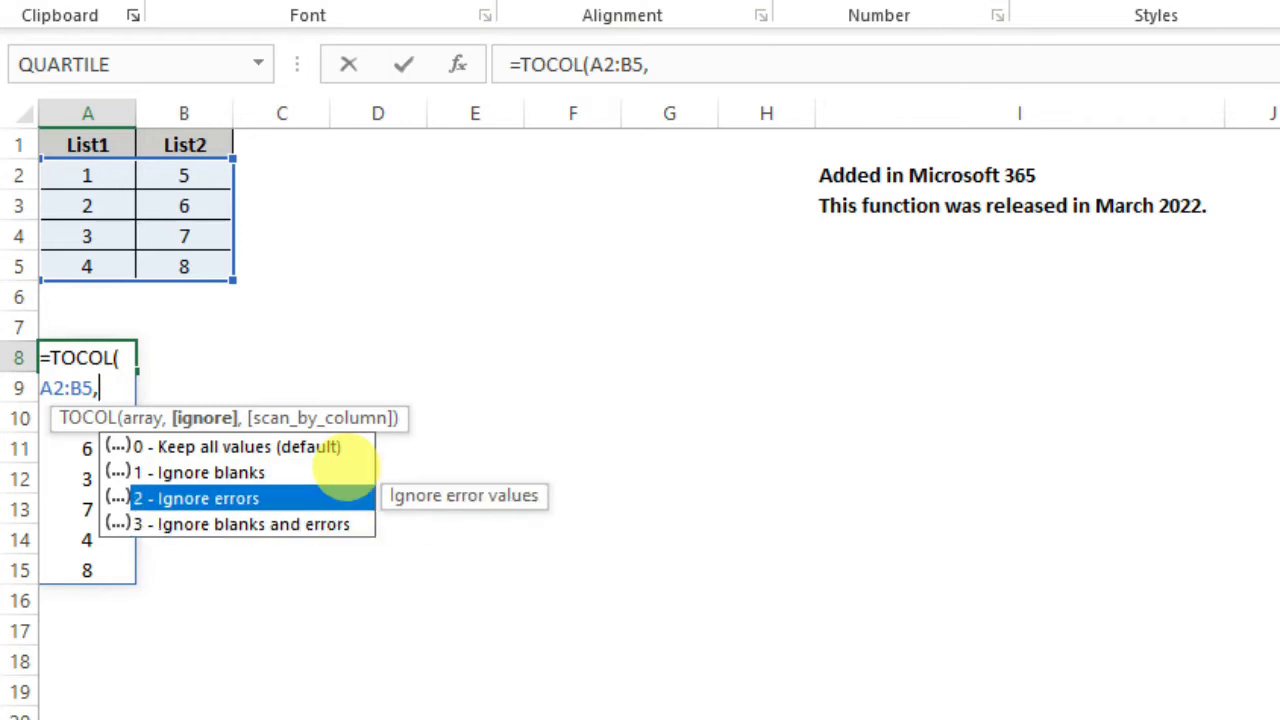
key(Up)
key(Tab)
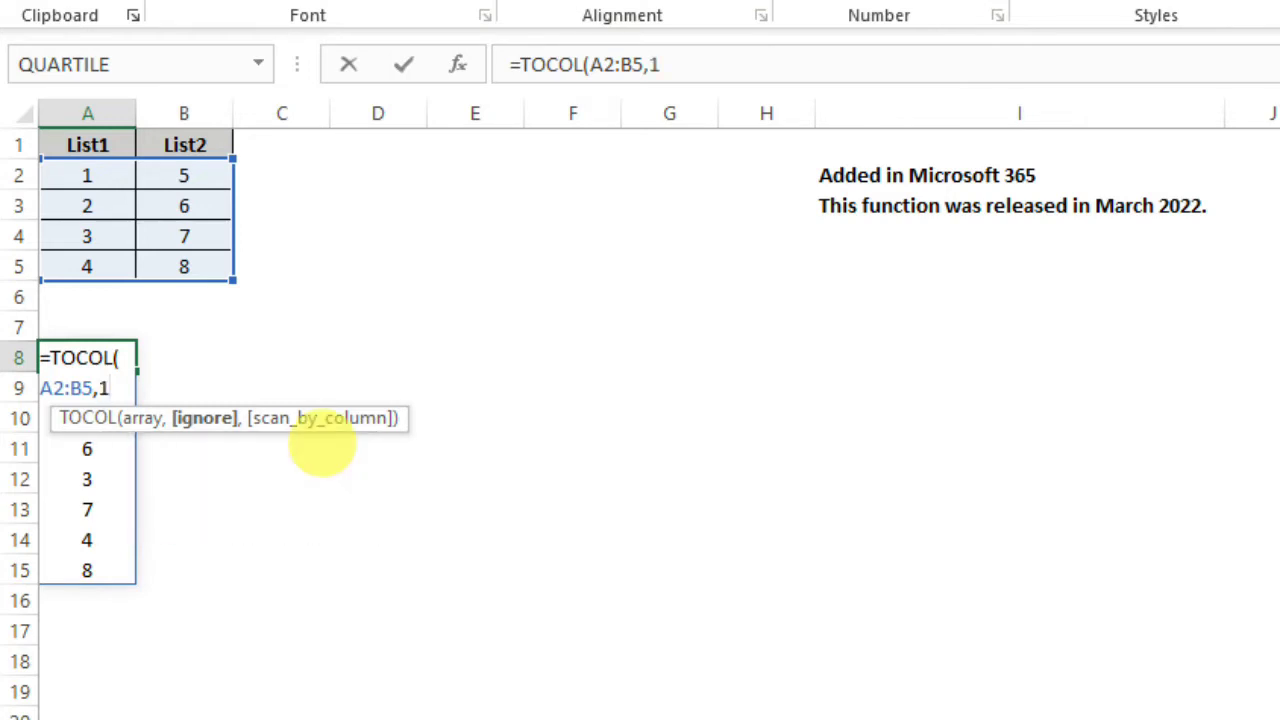
- Set the scan_by_column argument to TRUE and complete the formula in A8 as =TOCOL(A2:B5,1,TRUE)
text(,)
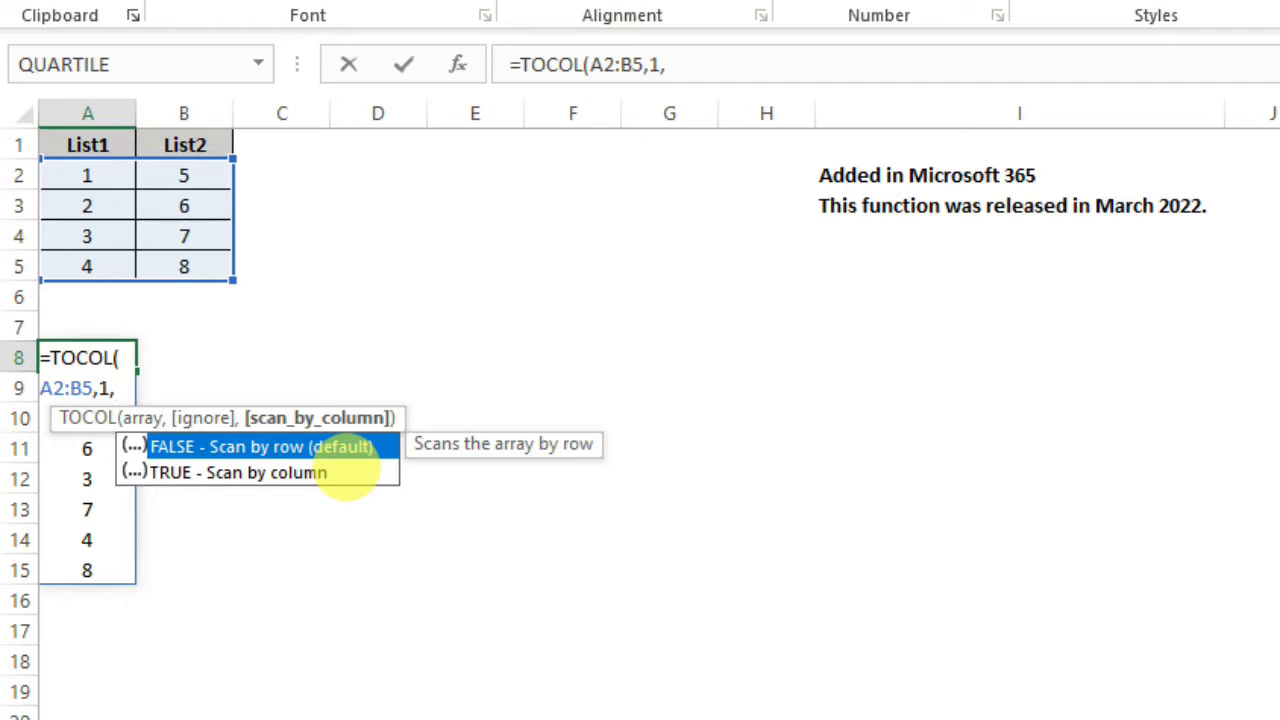
click(330, 471)
double_click(329, 470)
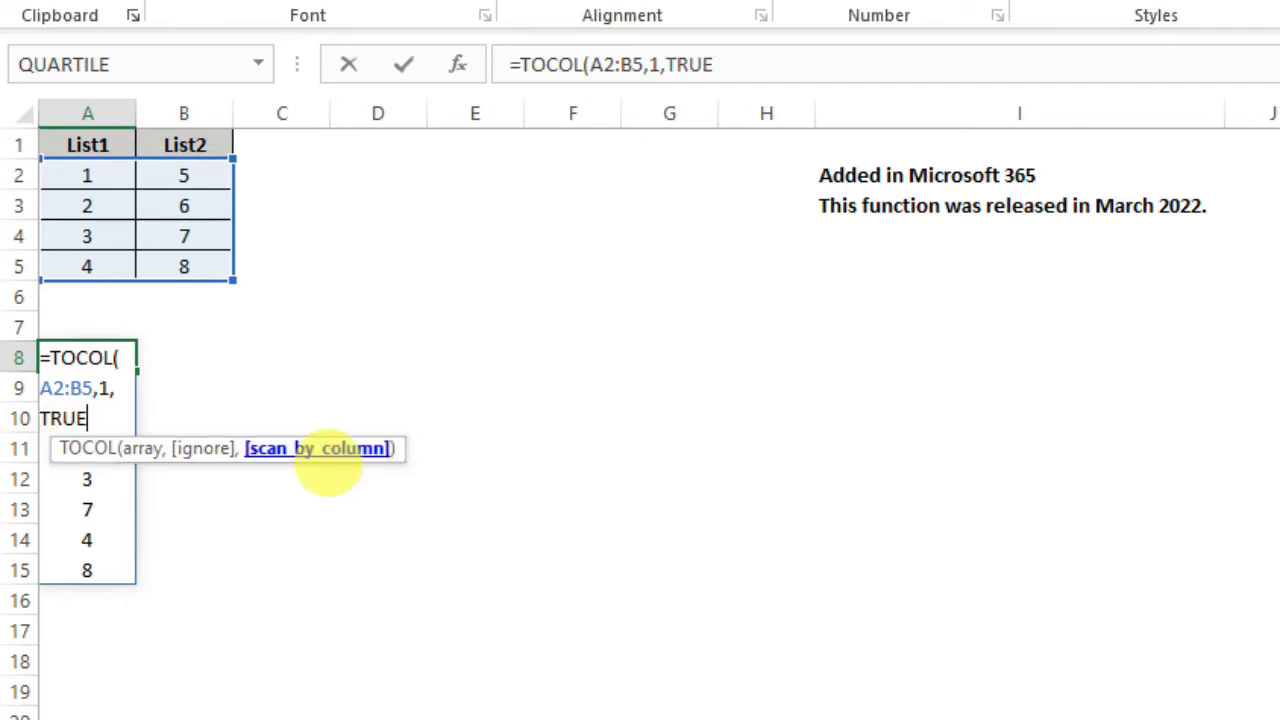
text())
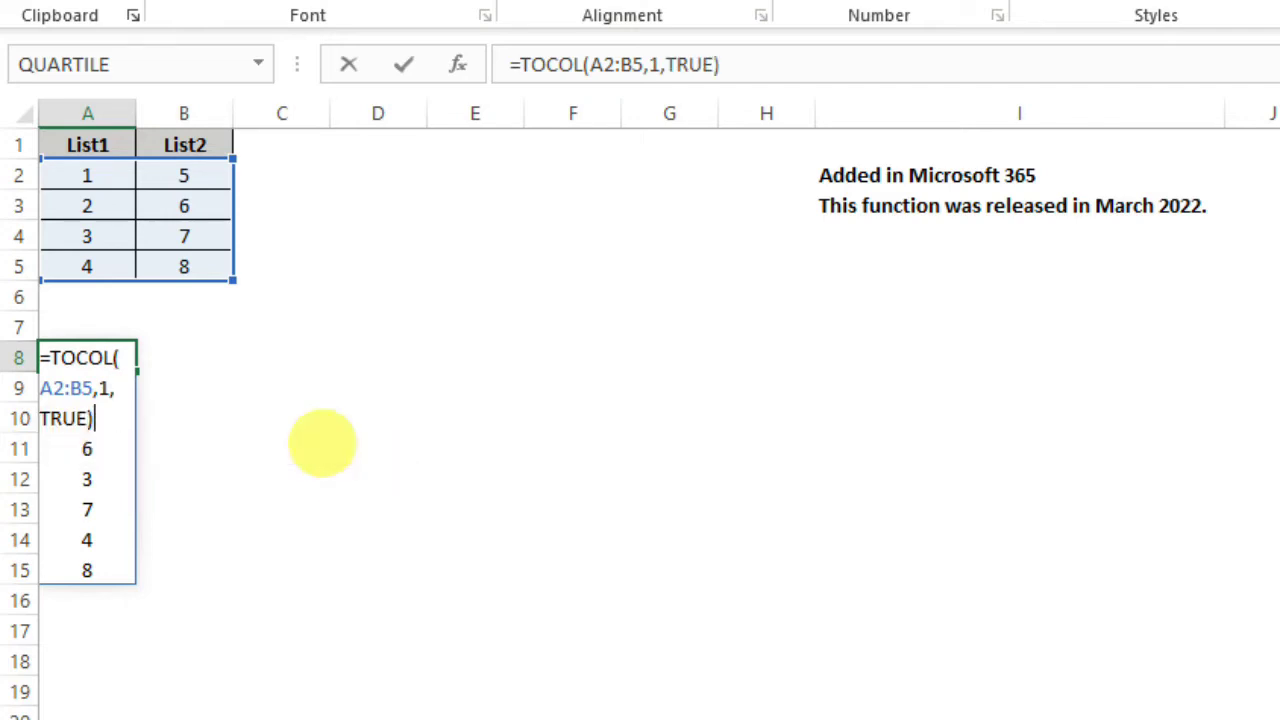
key(Return)
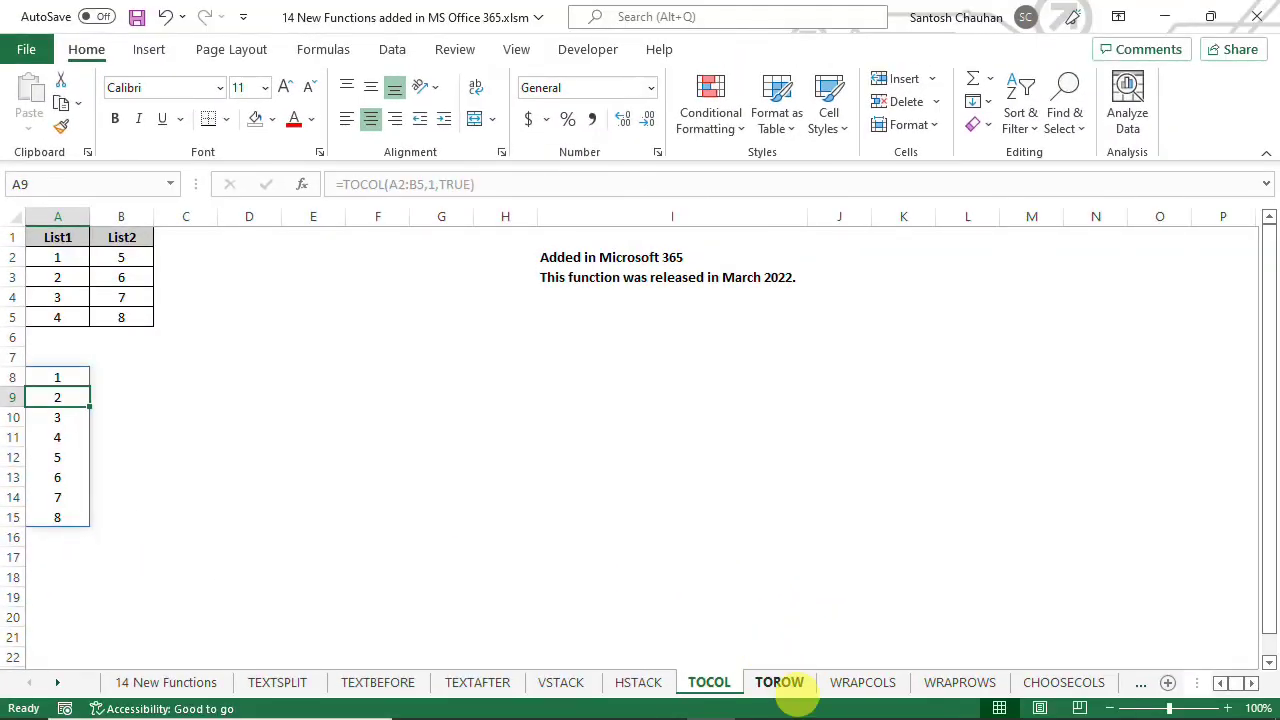
- On the TOROW sheet, start a TOROW formula in A8 with both lists, A2:B5, as the array
click(785, 688)
text(=)
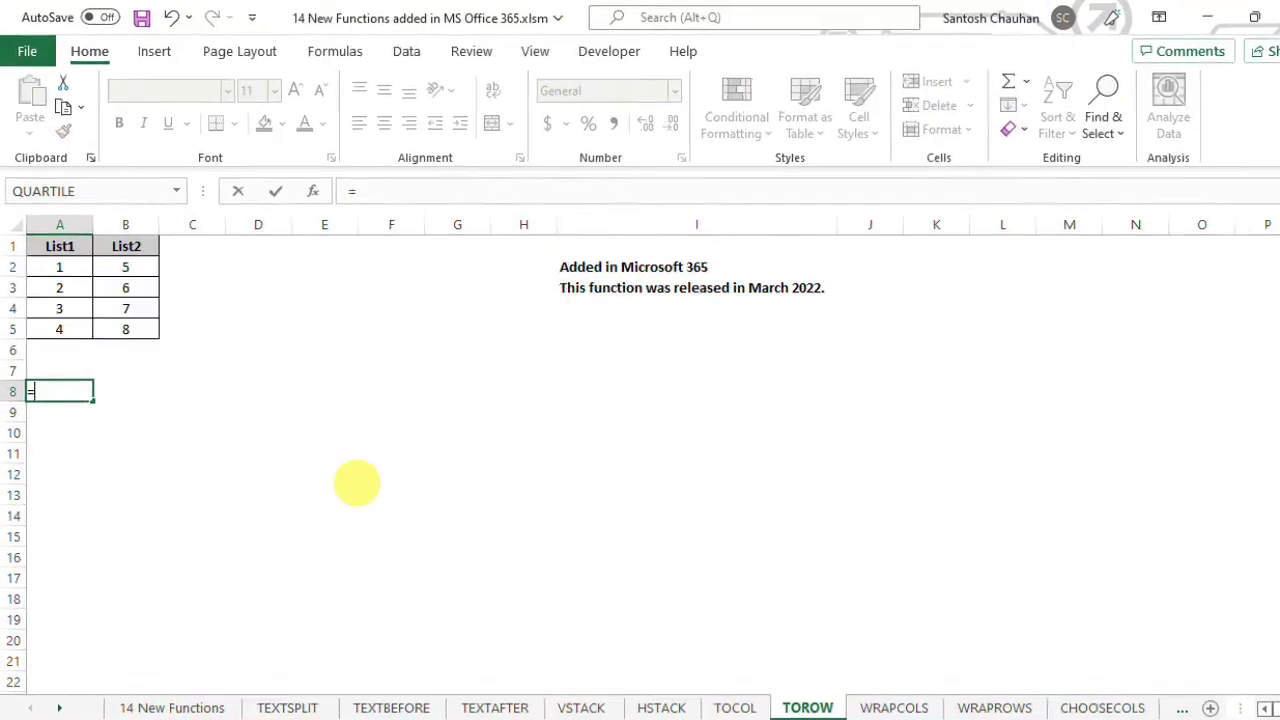
text(tor)
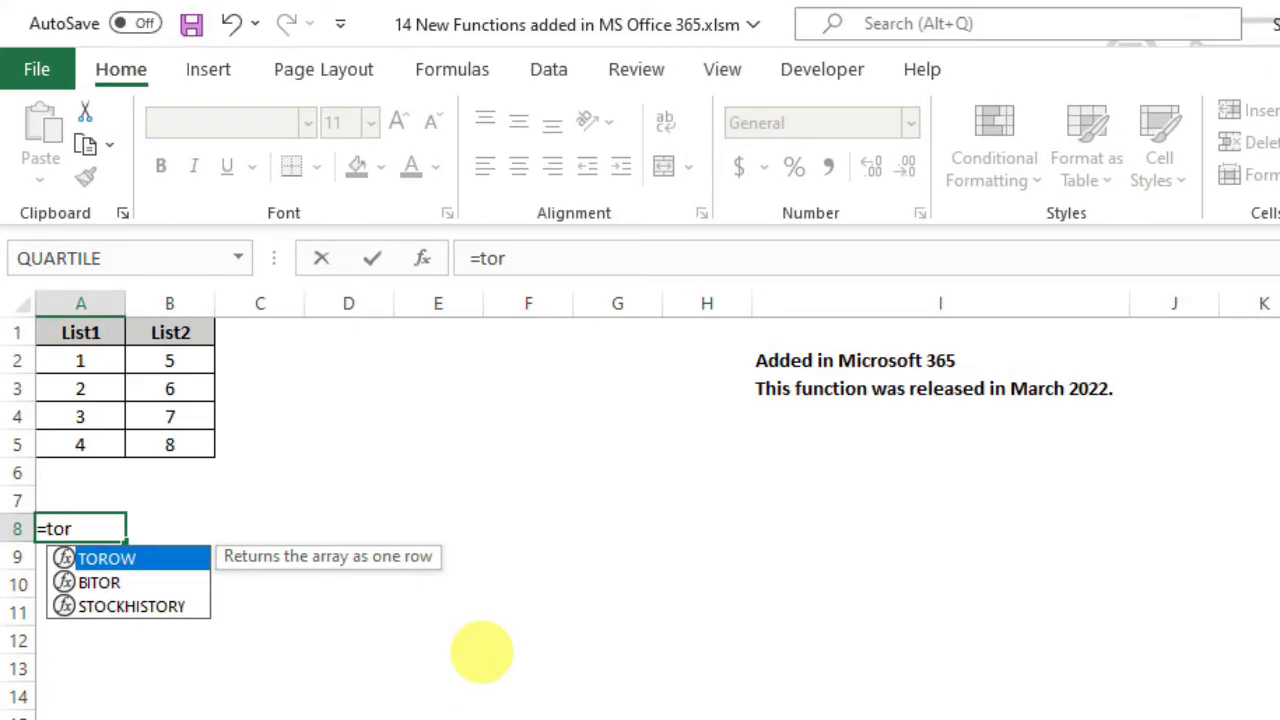
key(Tab)
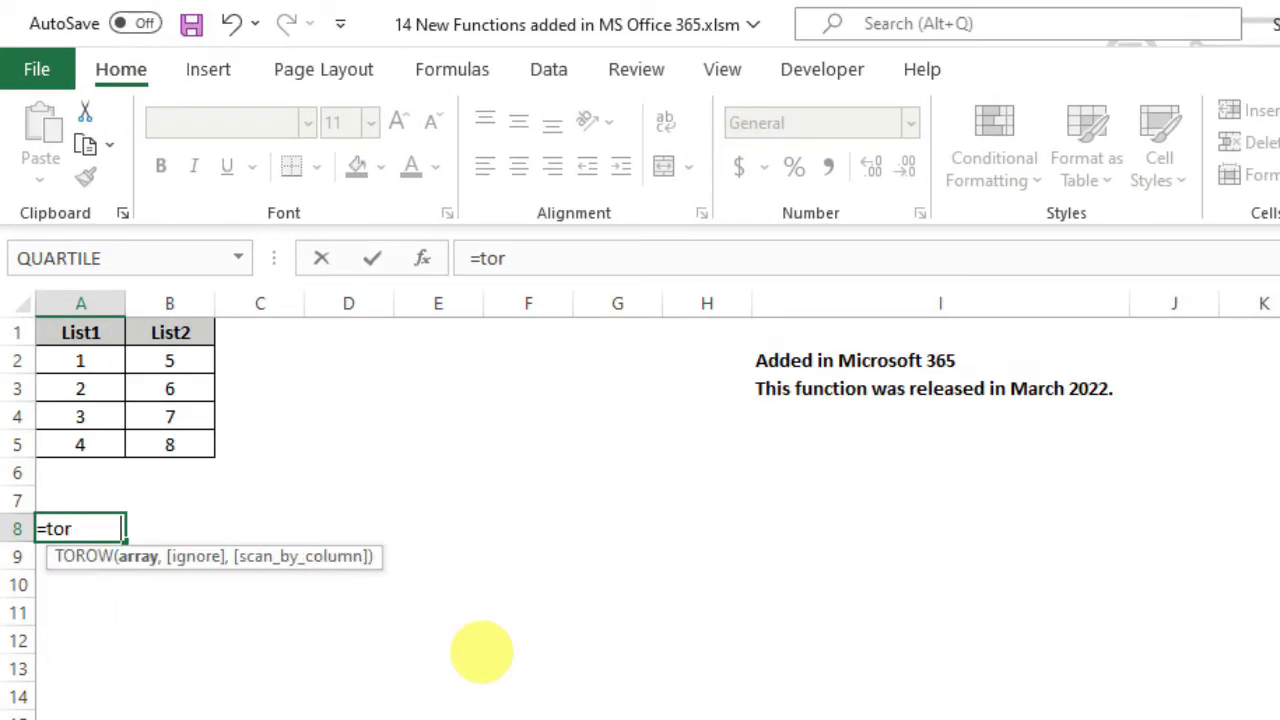
key(Up)
key(Up)
key(Up)
key(Up)
key(Up)
key(Up)
key(Up)
key(Down)
key(shift+Right)
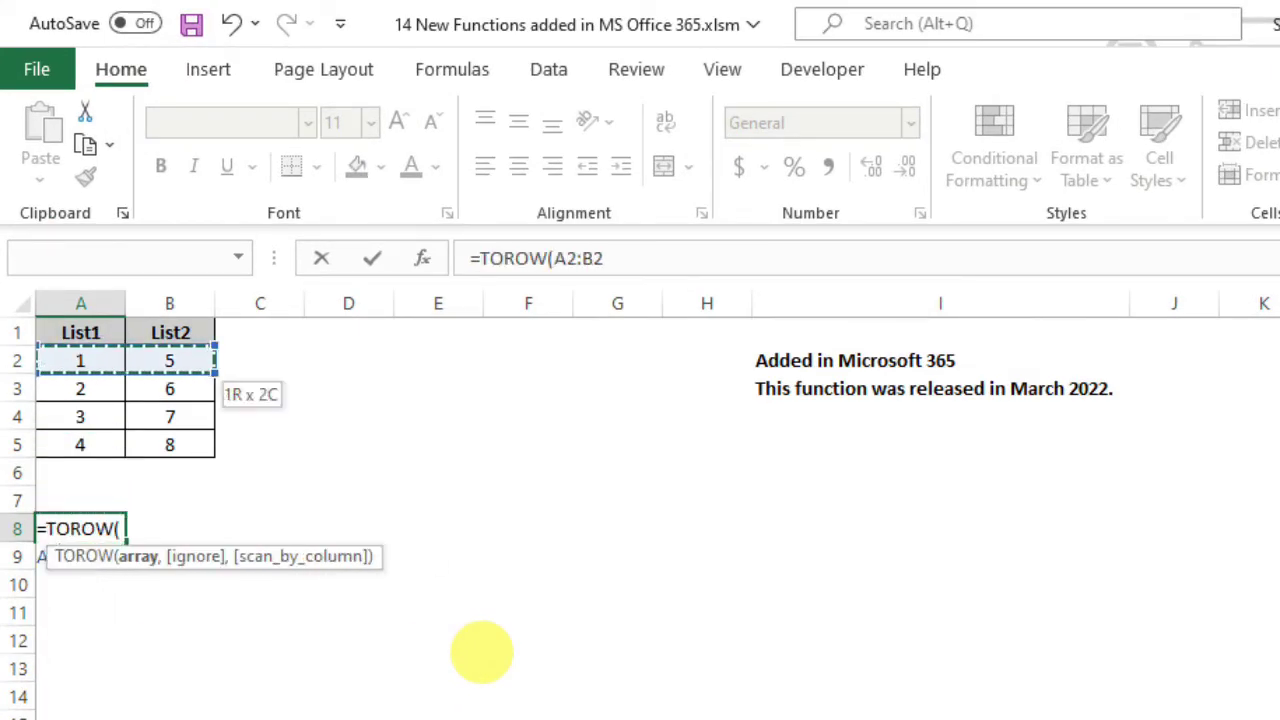
key(shift+Down)
key(shift+Down)
key(shift+Down)
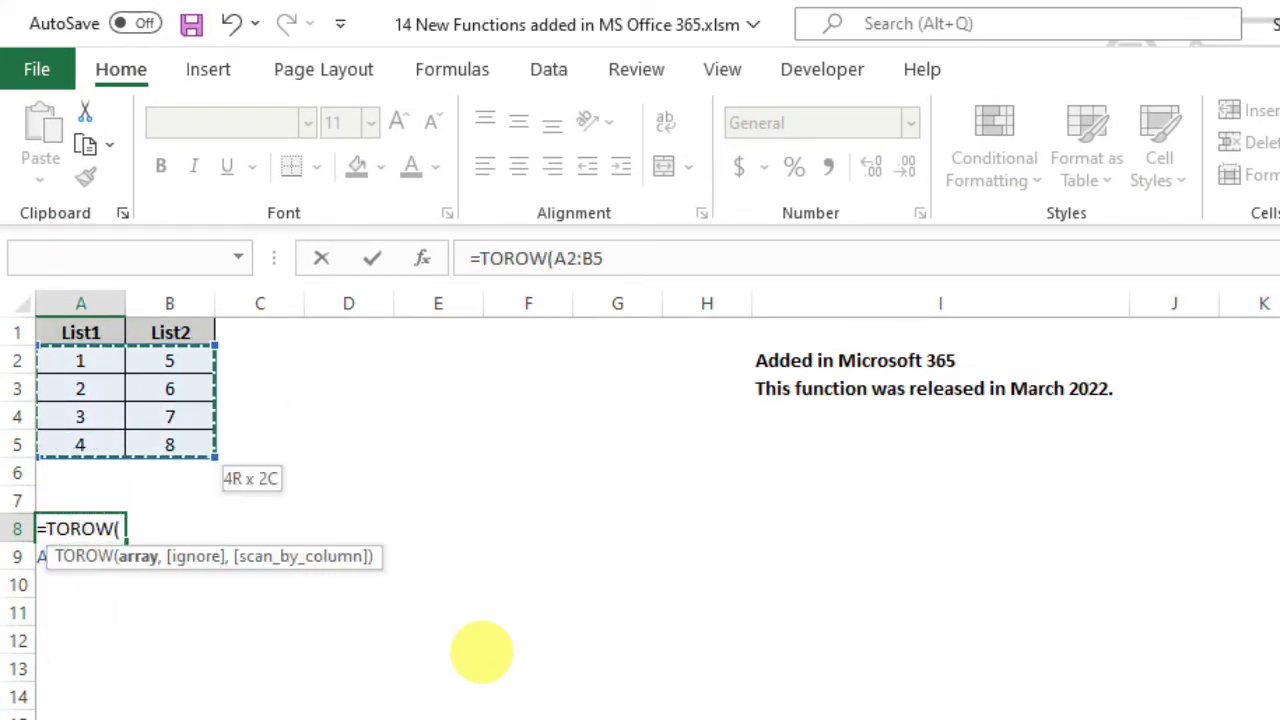
- Add the arguments 1 - Ignore blanks and TRUE - Scan by column, completing A8 as =TOROW(A2:B5,1,TRUE)
text(,)
key(Down)
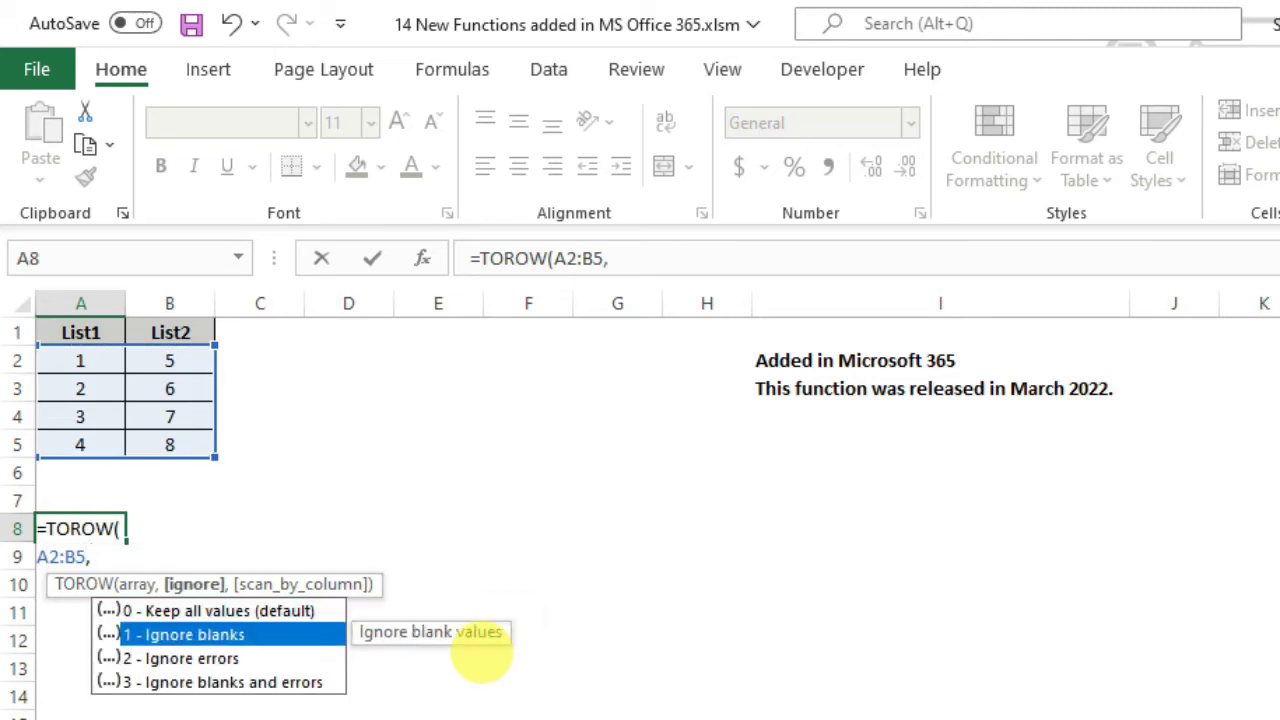
key(Tab)
text(,)
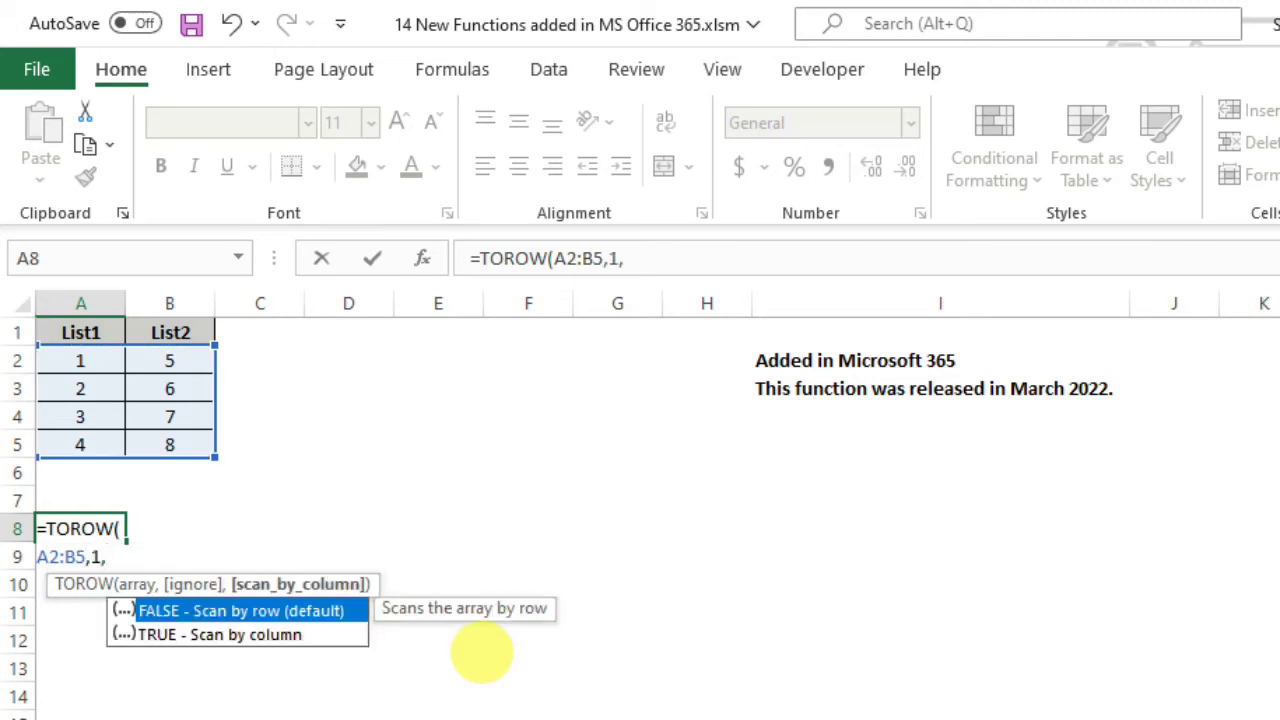
key(Down)
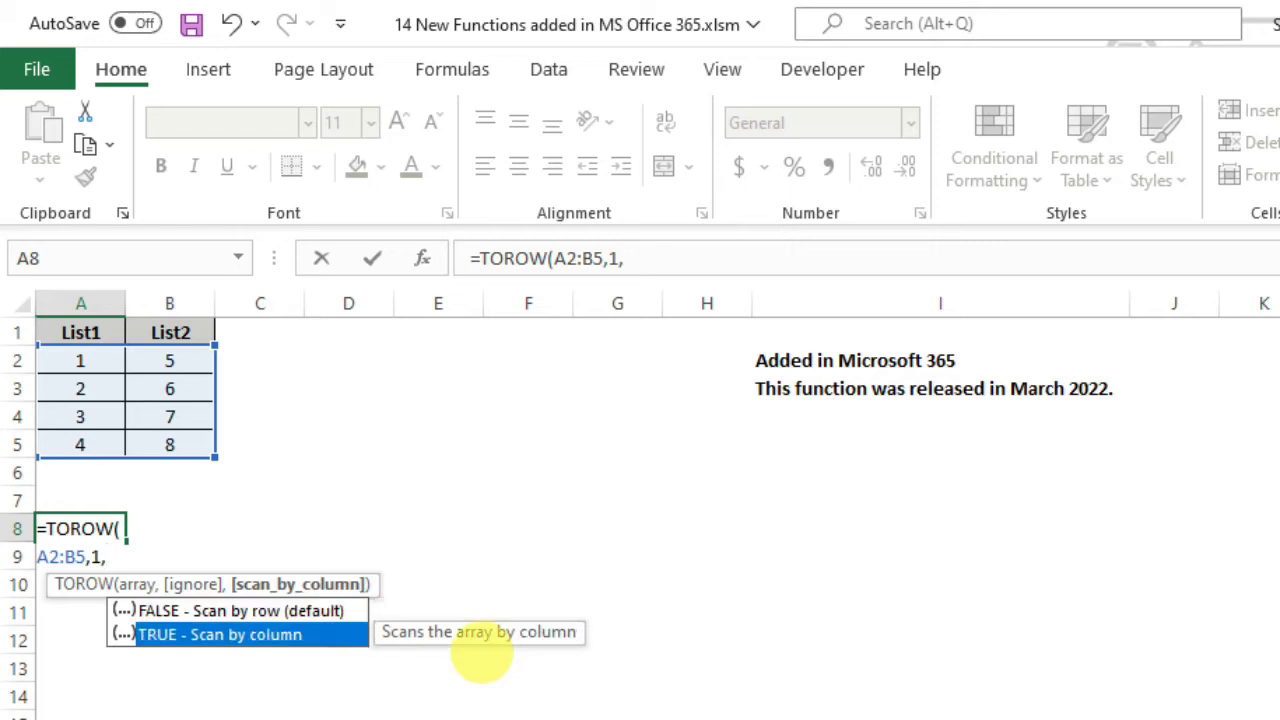
key(Tab)
text())
key(Return)
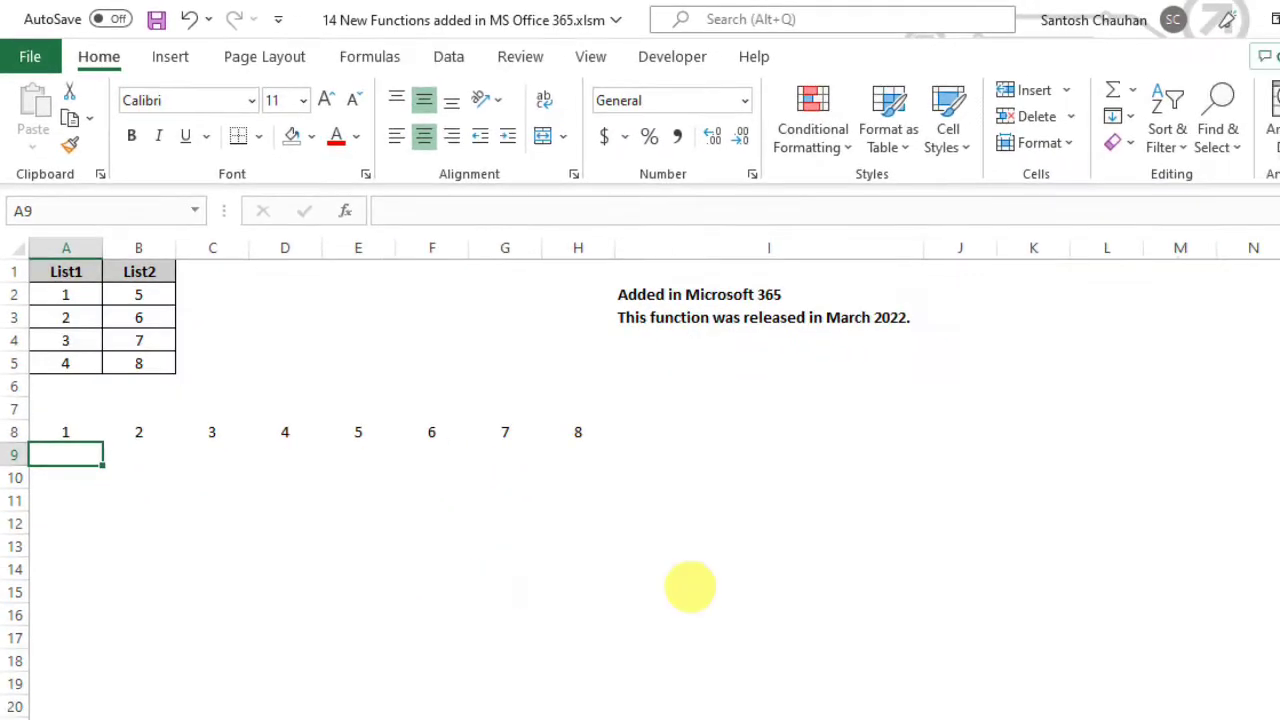
- On the WRAPCOLS sheet, enter =WRAPCOLS(A1:L1,3) in A8 to wrap the row into columns of three values
click(862, 682)
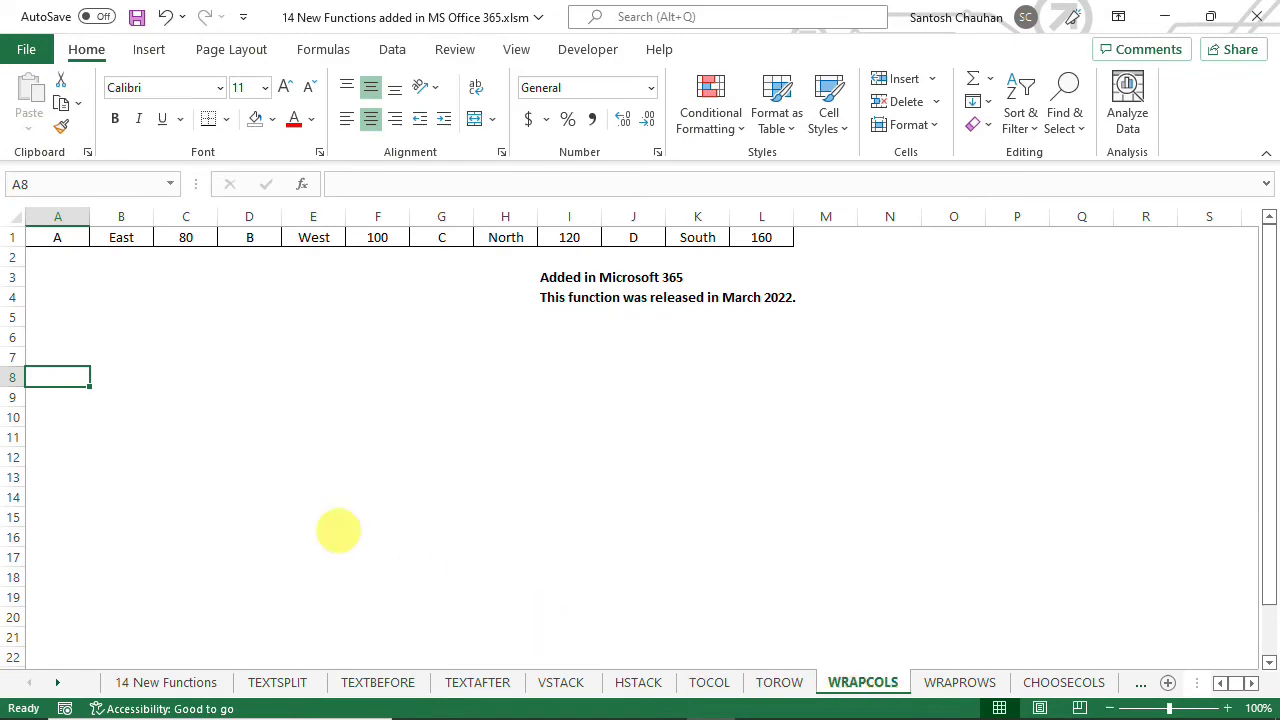
text(=wr)
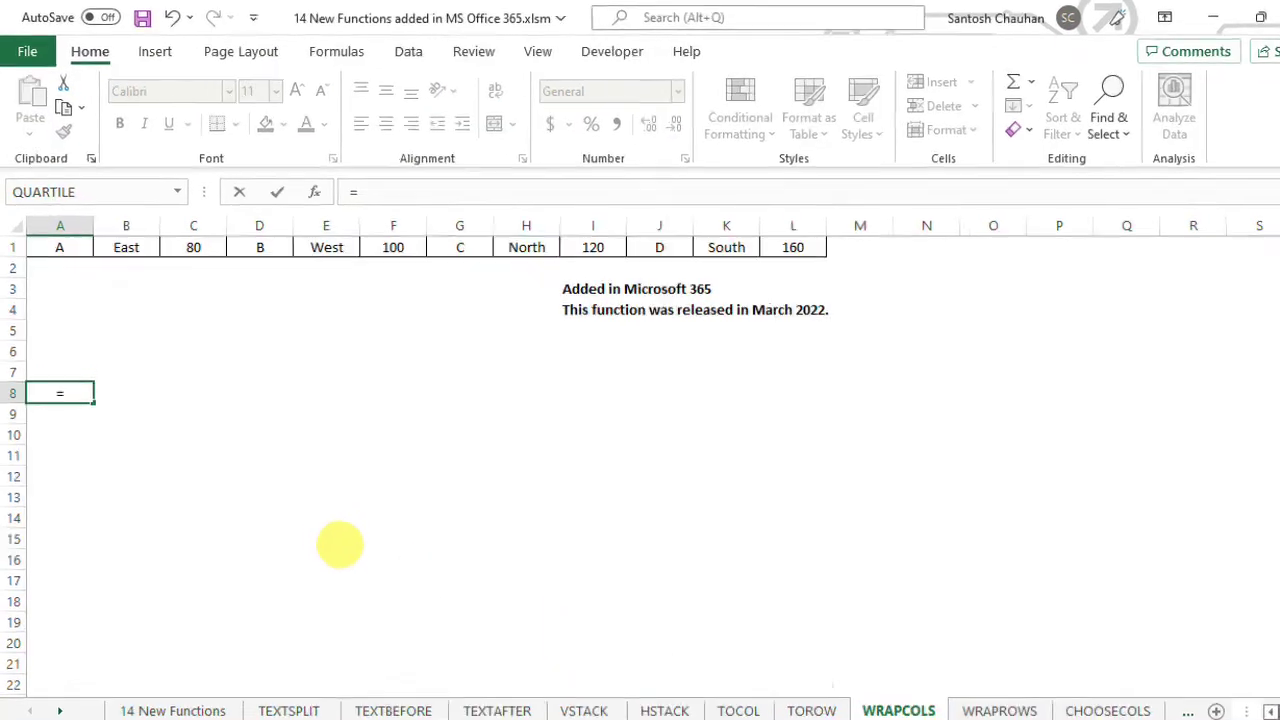
text(a)
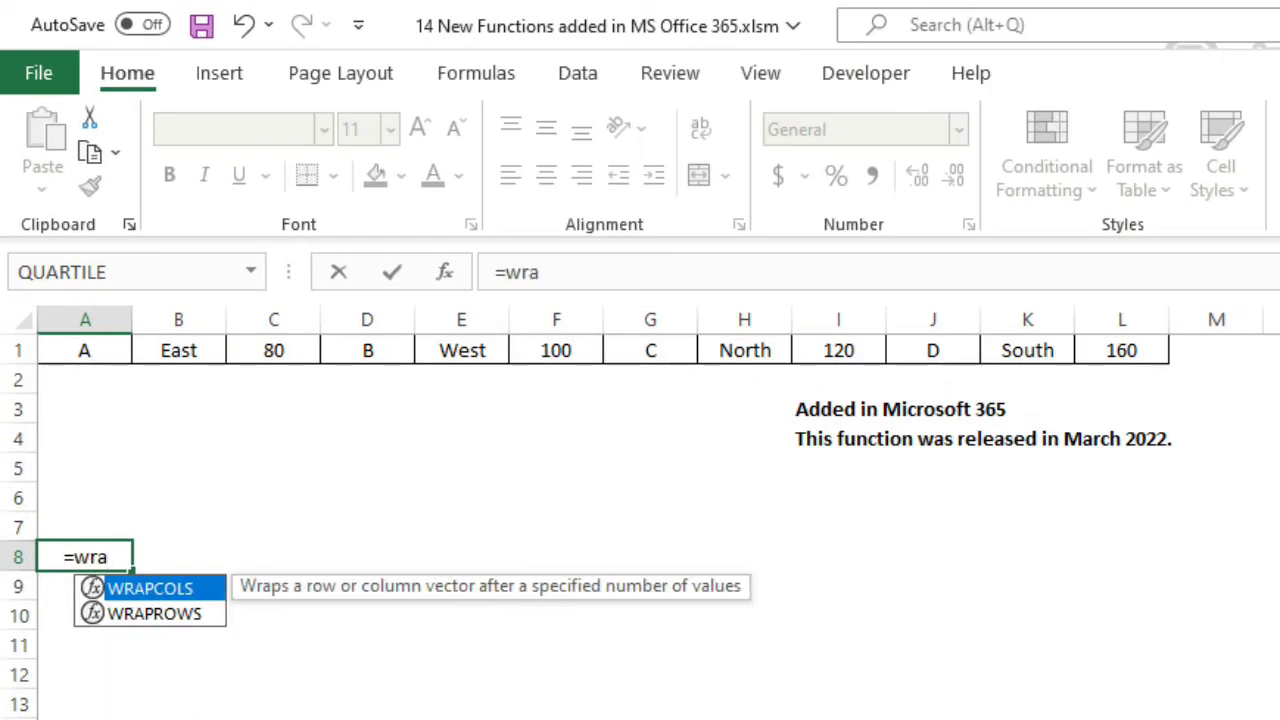
key(Tab)
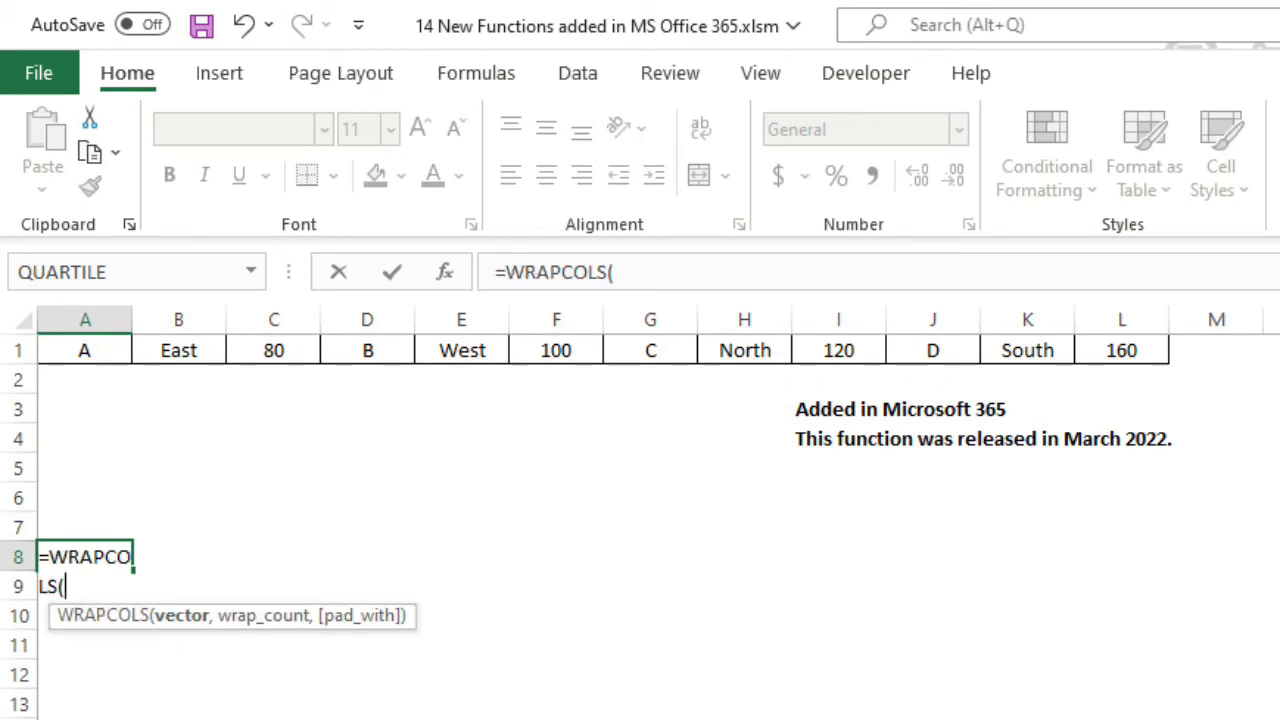
key(Up)
key(ctrl+Up)
key(ctrl+shift+Right)
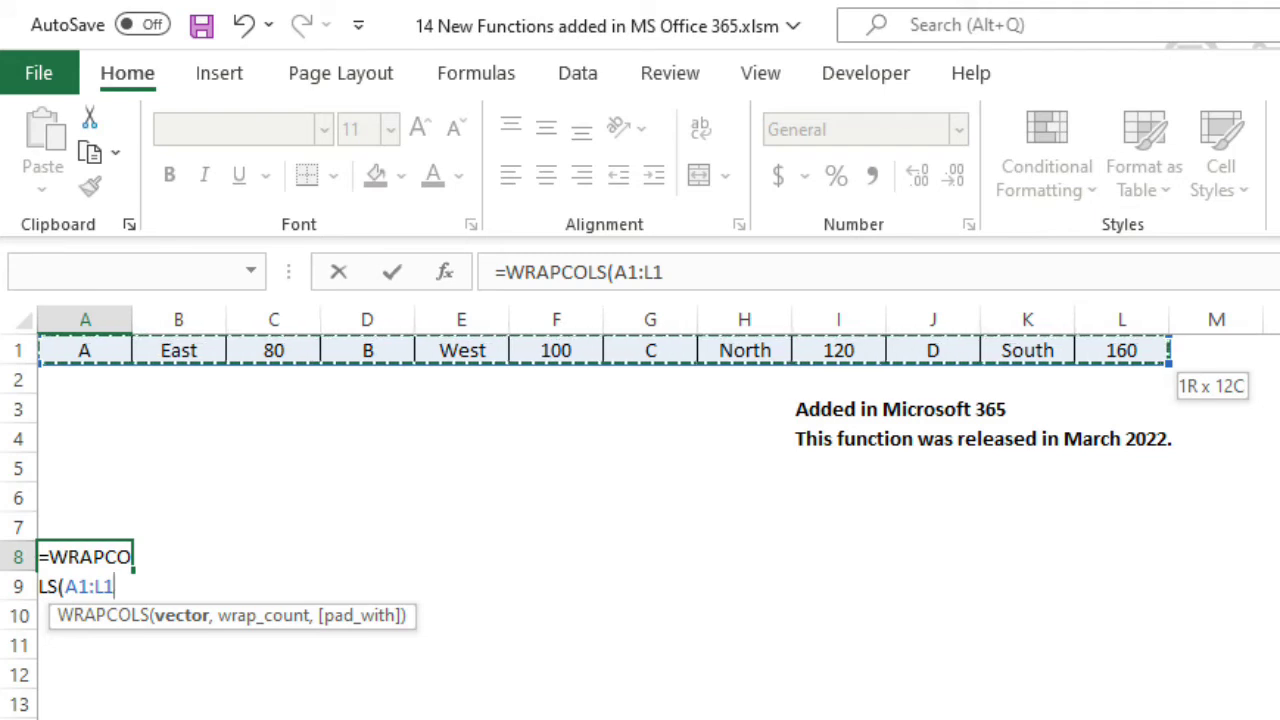
text(,)
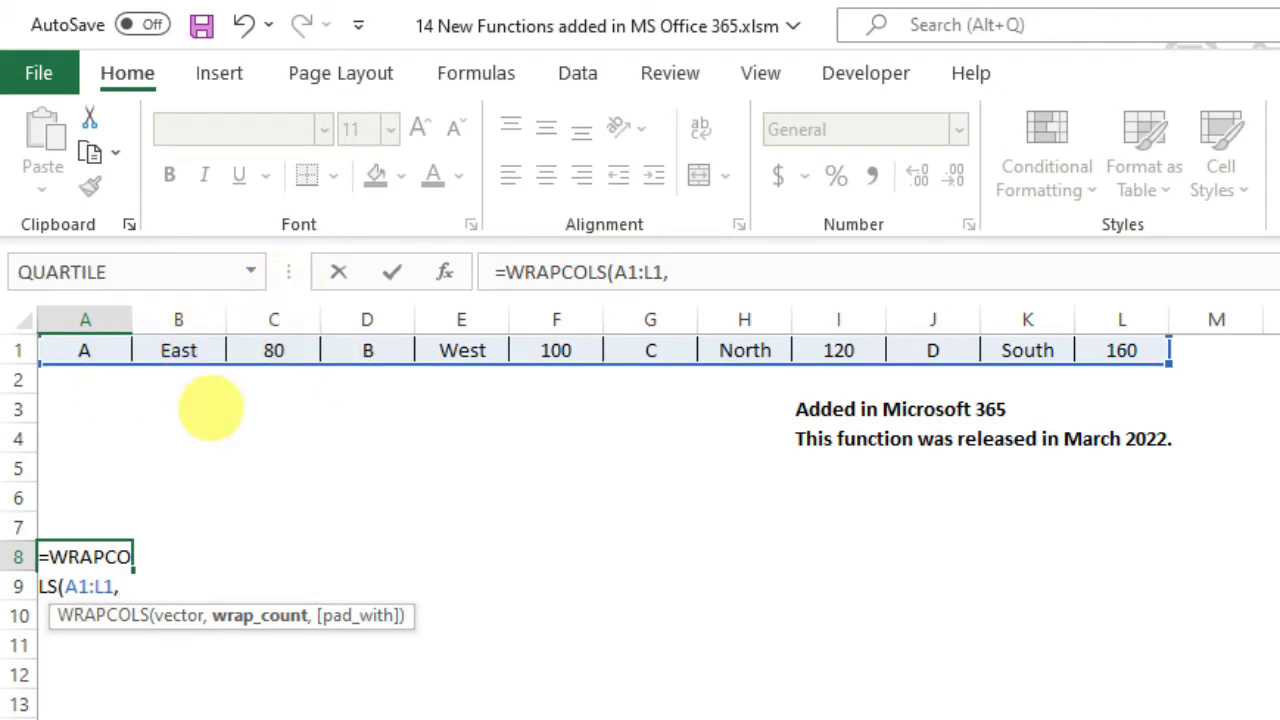
text(3)
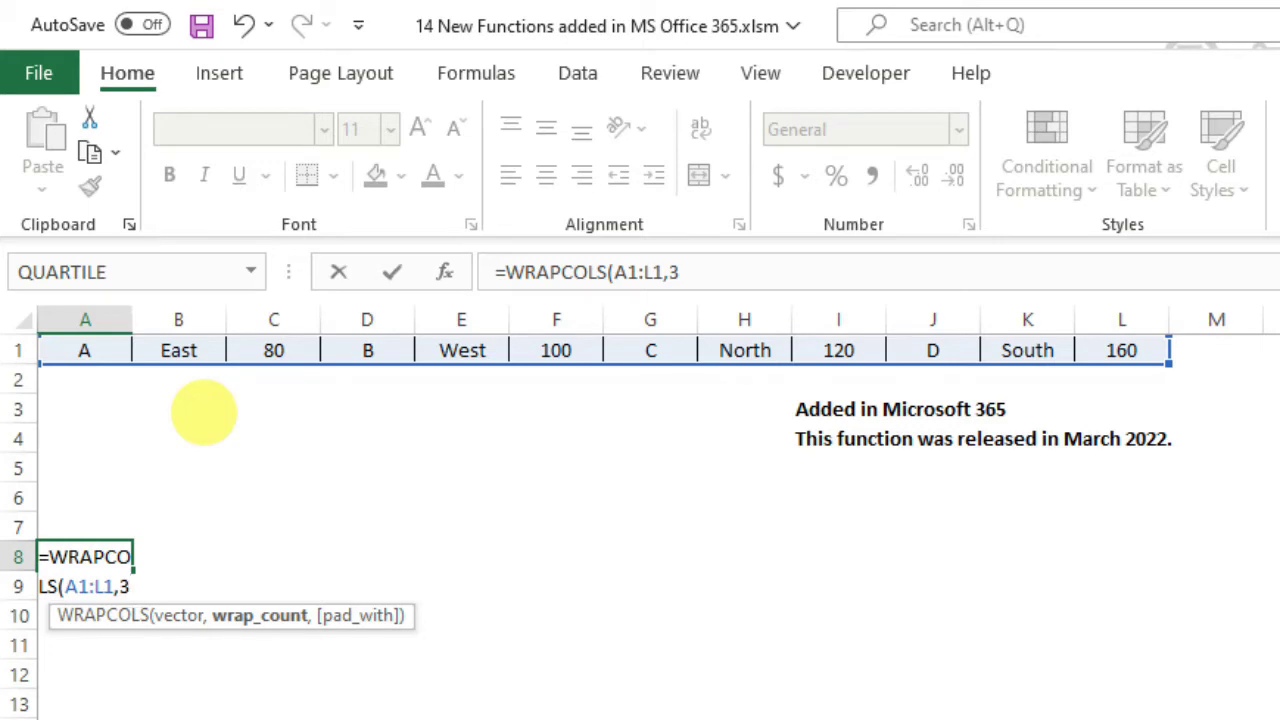
text())
key(Return)
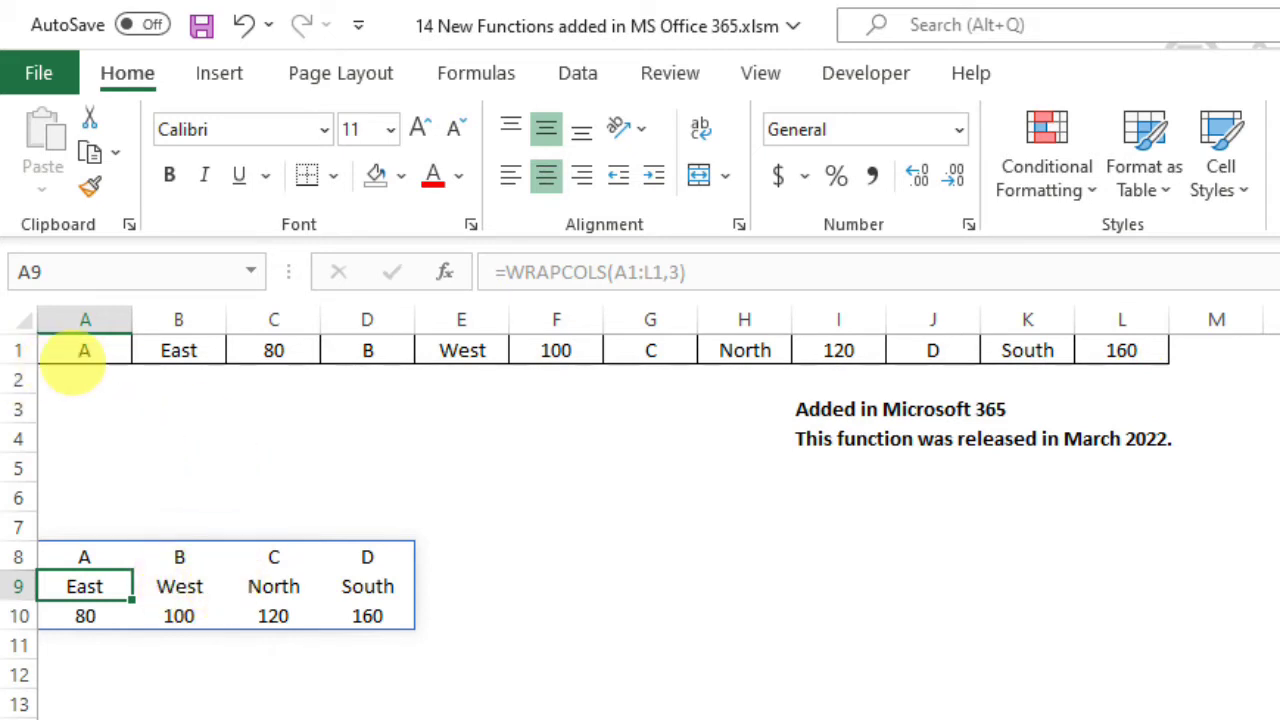
- Compare each group of three values in row 1 with the wrapped columns in A8:D10
drag(72, 362, 290, 352)
drag(378, 378, 596, 348)
drag(686, 354, 745, 352)
drag(930, 352, 1122, 355)
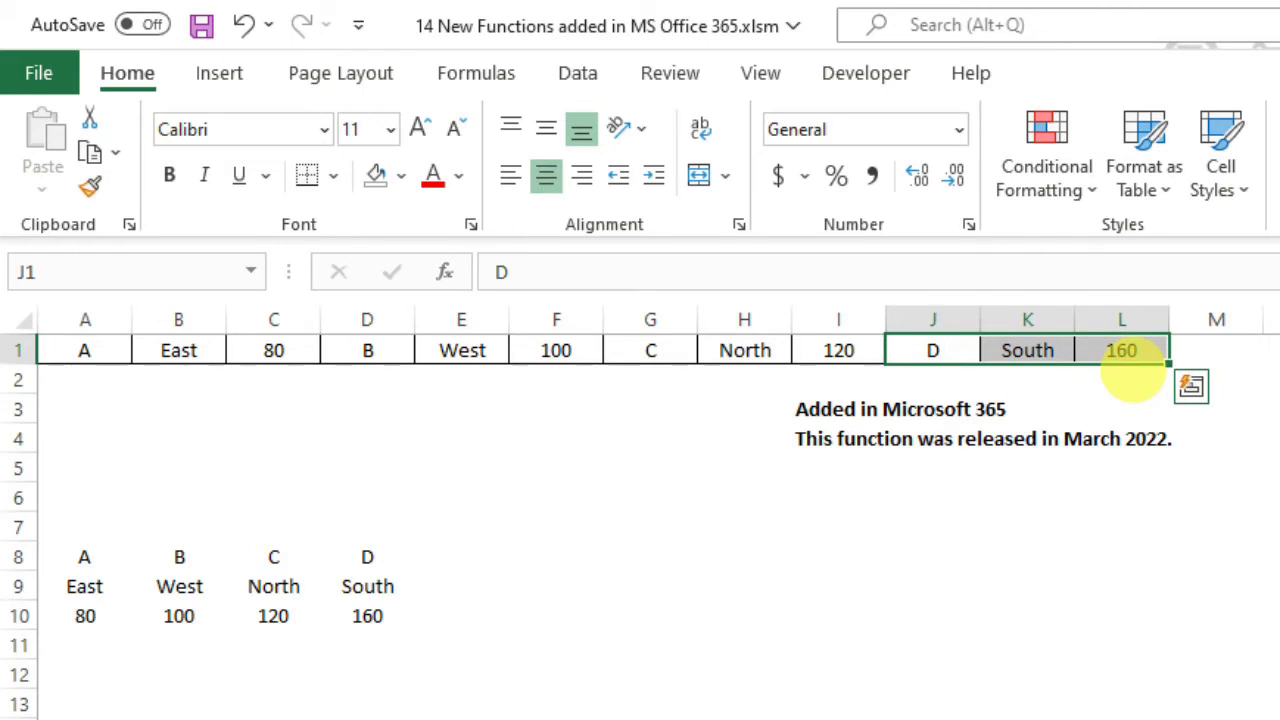
click(780, 585)
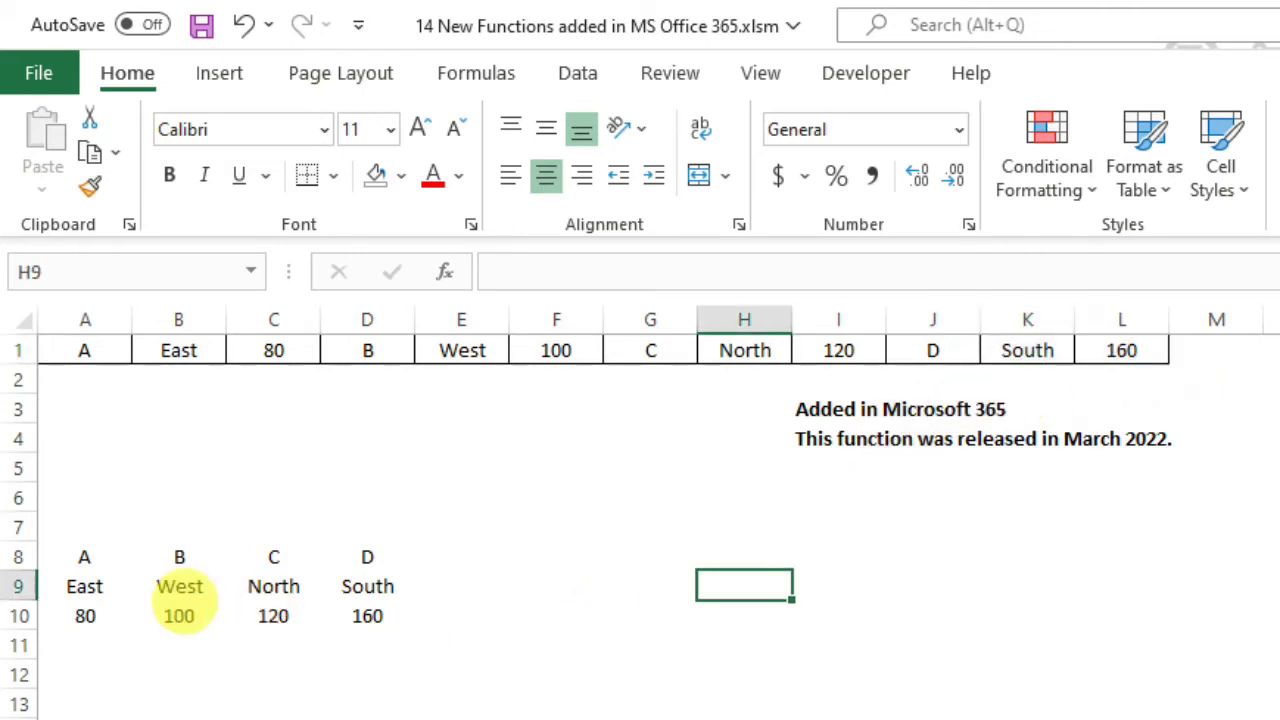
click(84, 557)
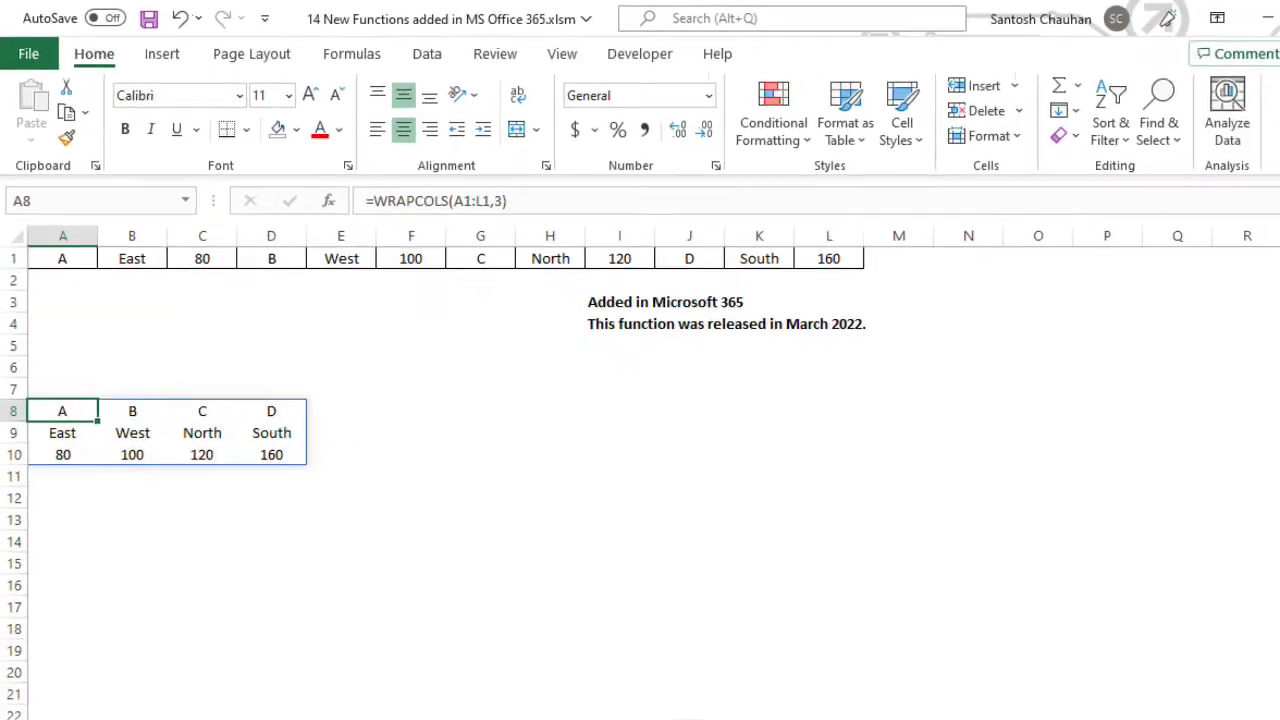
- On the WRAPROWS sheet, enter =WRAPROWS(A1:L1,3) in A8 to wrap the row into rows of three values
click(958, 688)
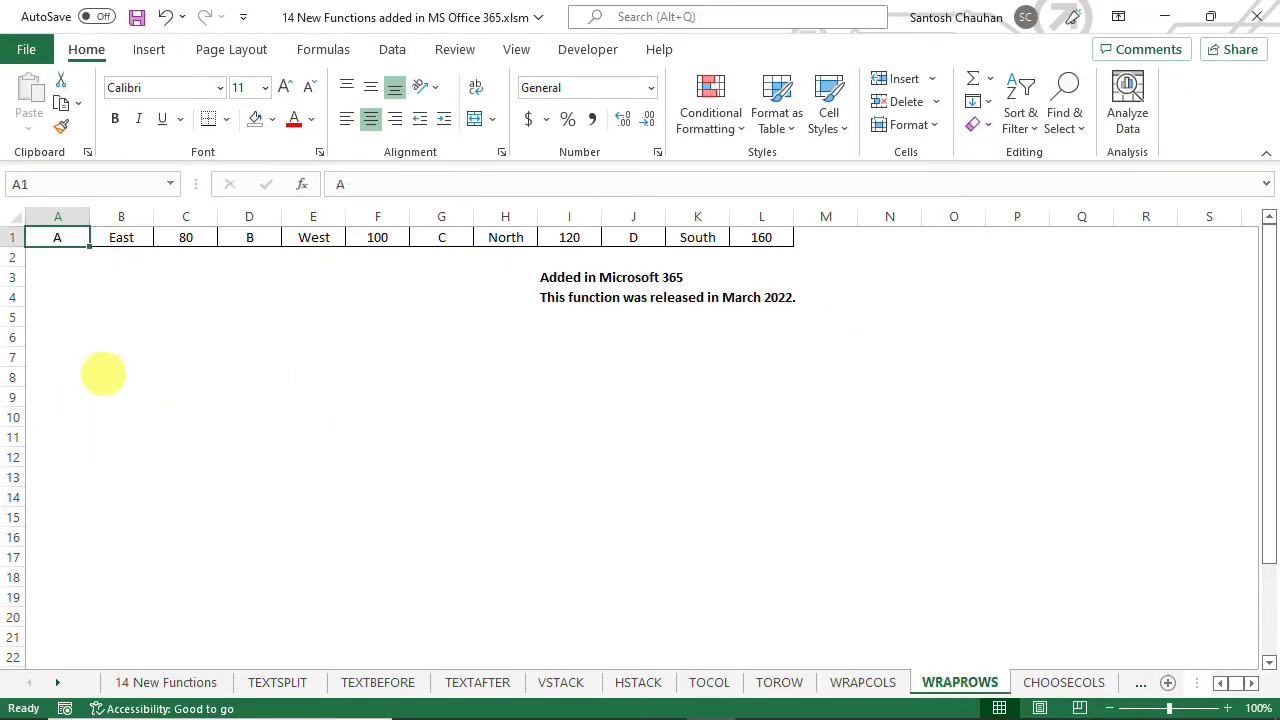
click(60, 355)
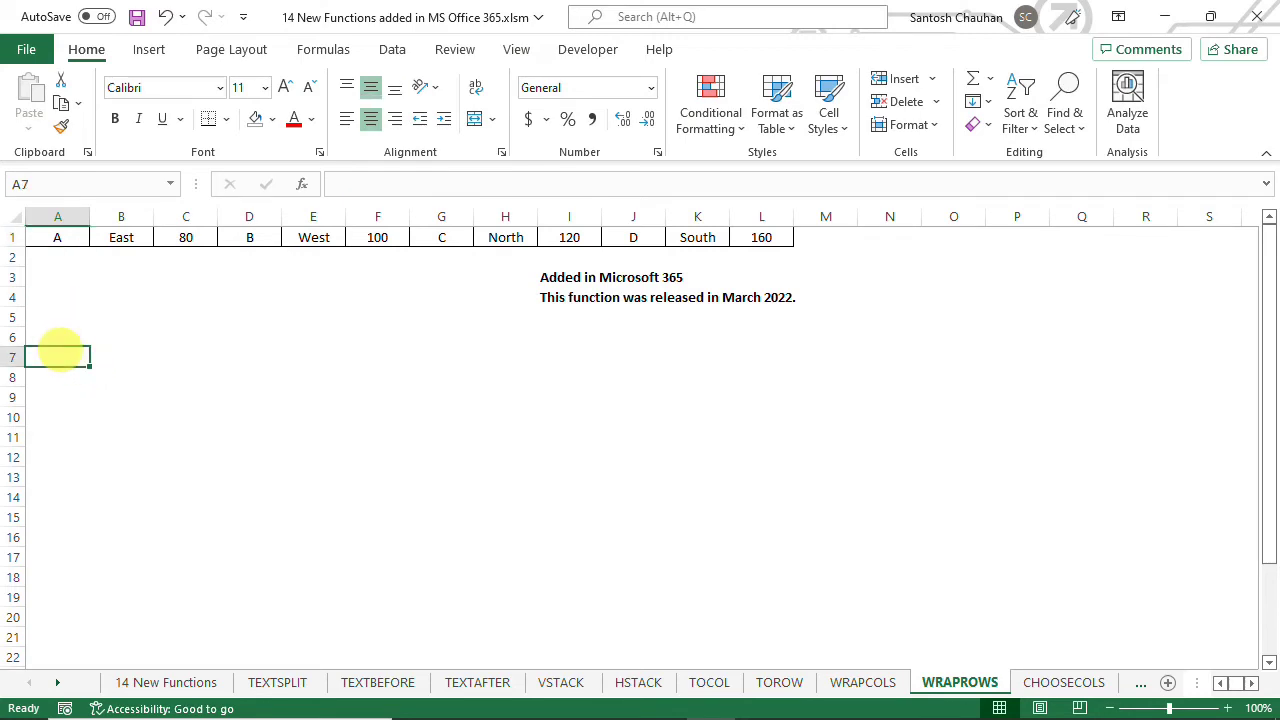
key(Down)
text(=wrap)
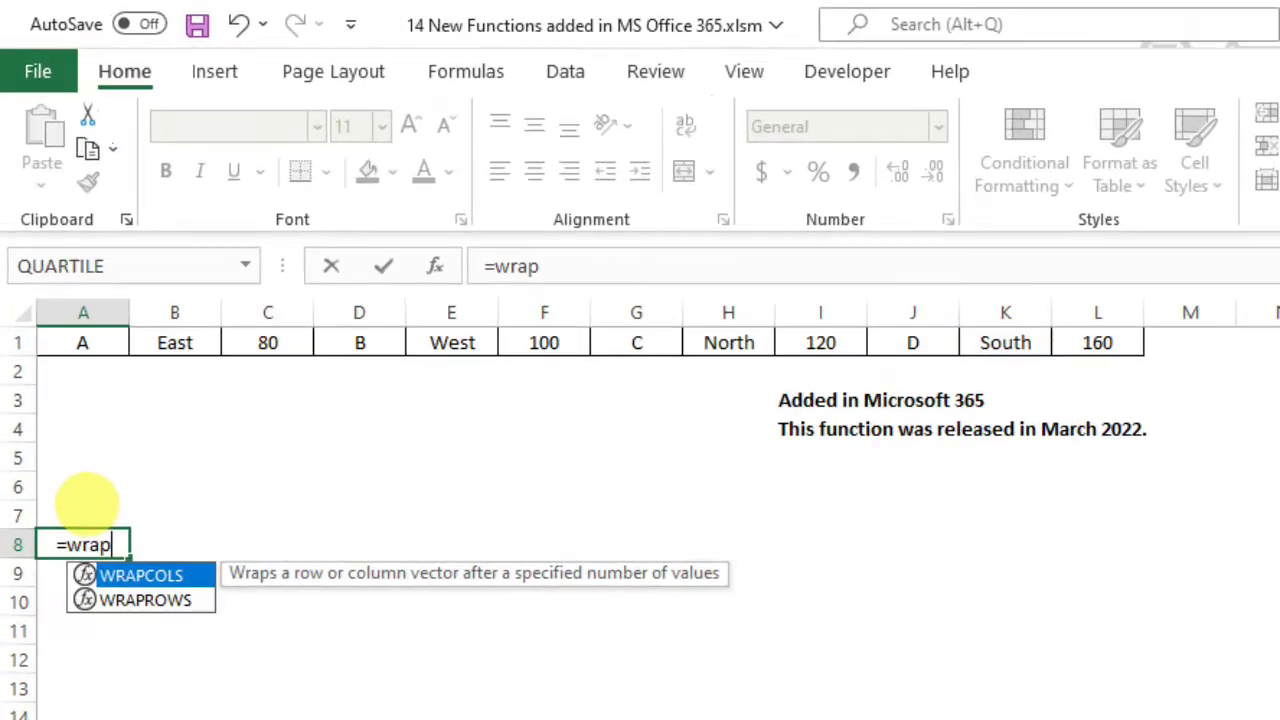
key(Down)
key(Tab)
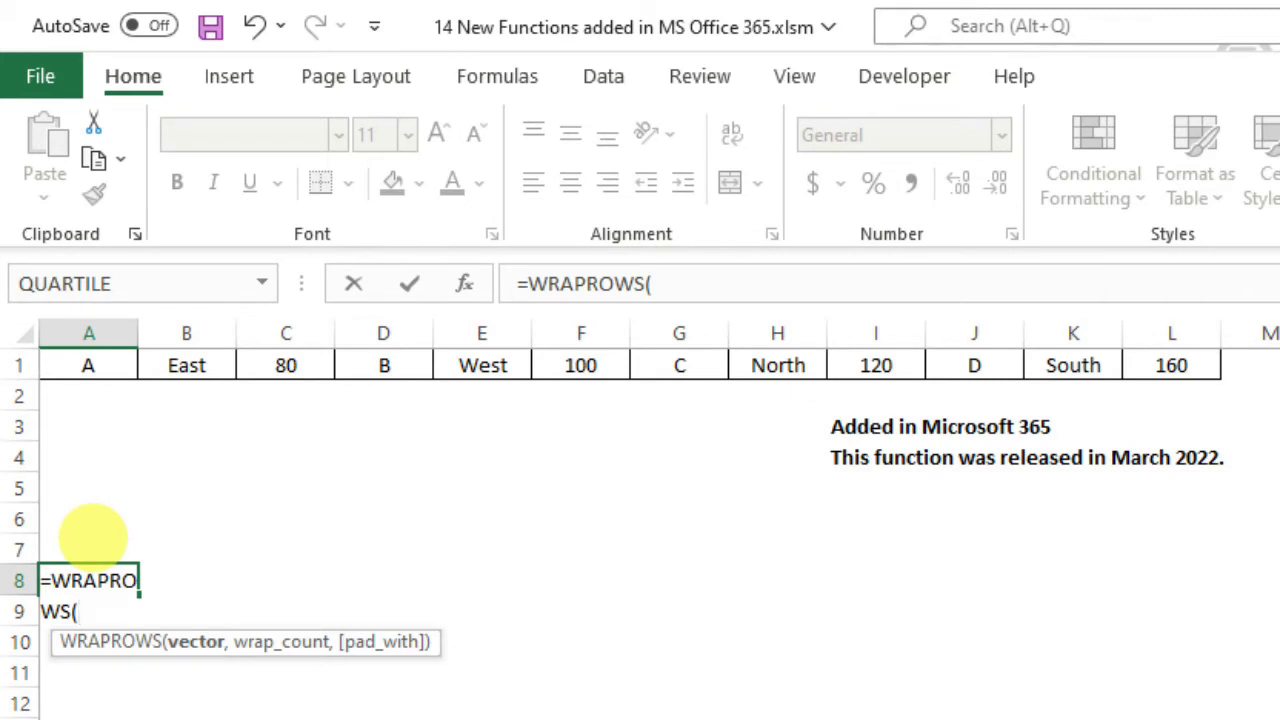
key(ctrl+Up)
key(ctrl+shift+Right)
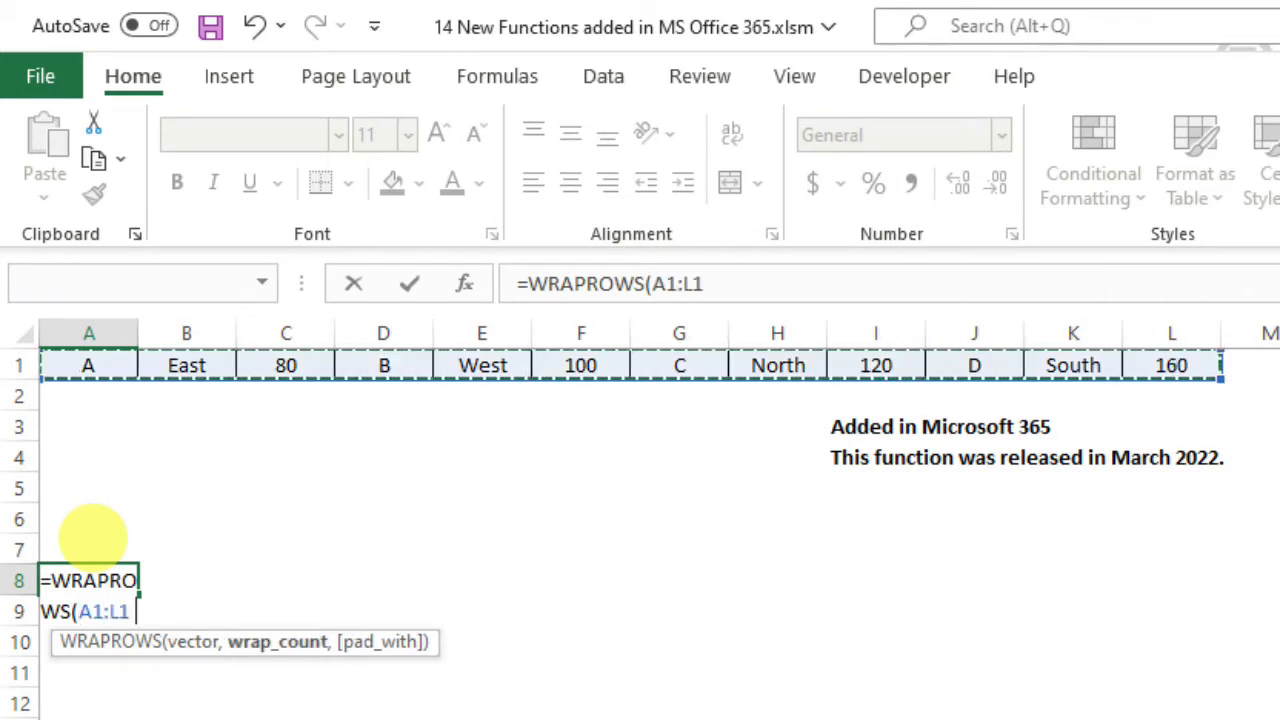
text(,)
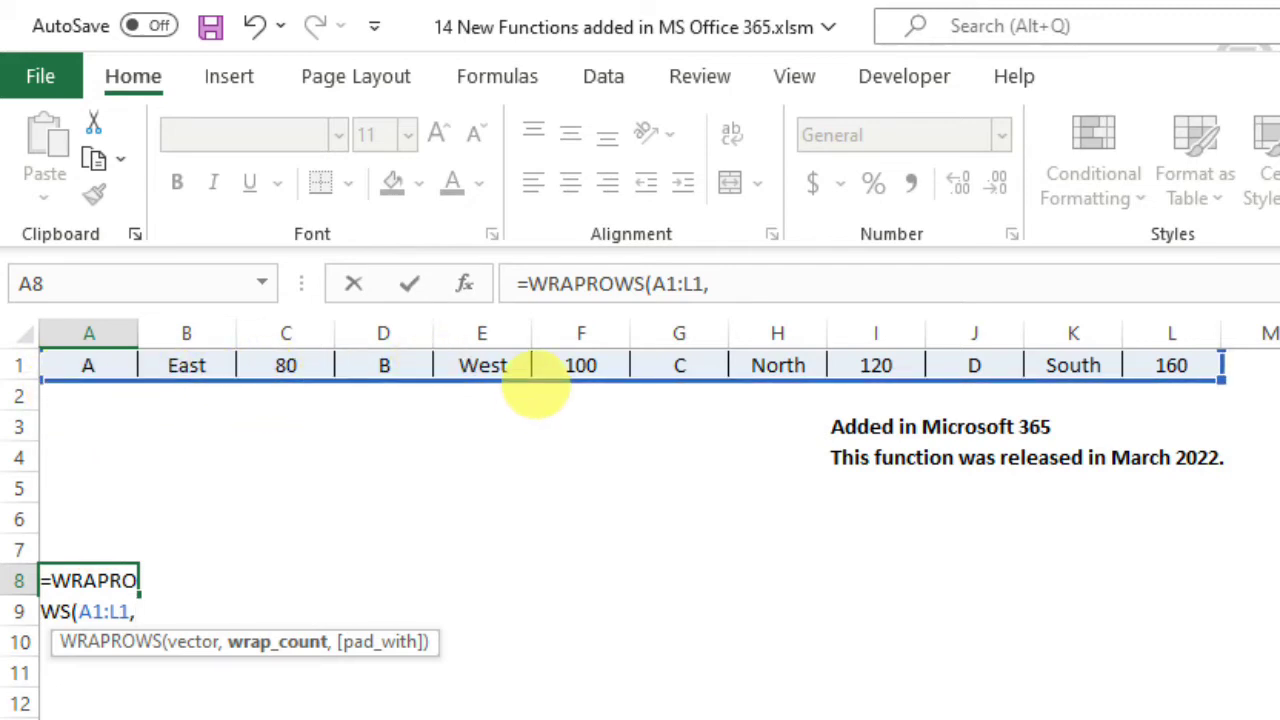
text(3)
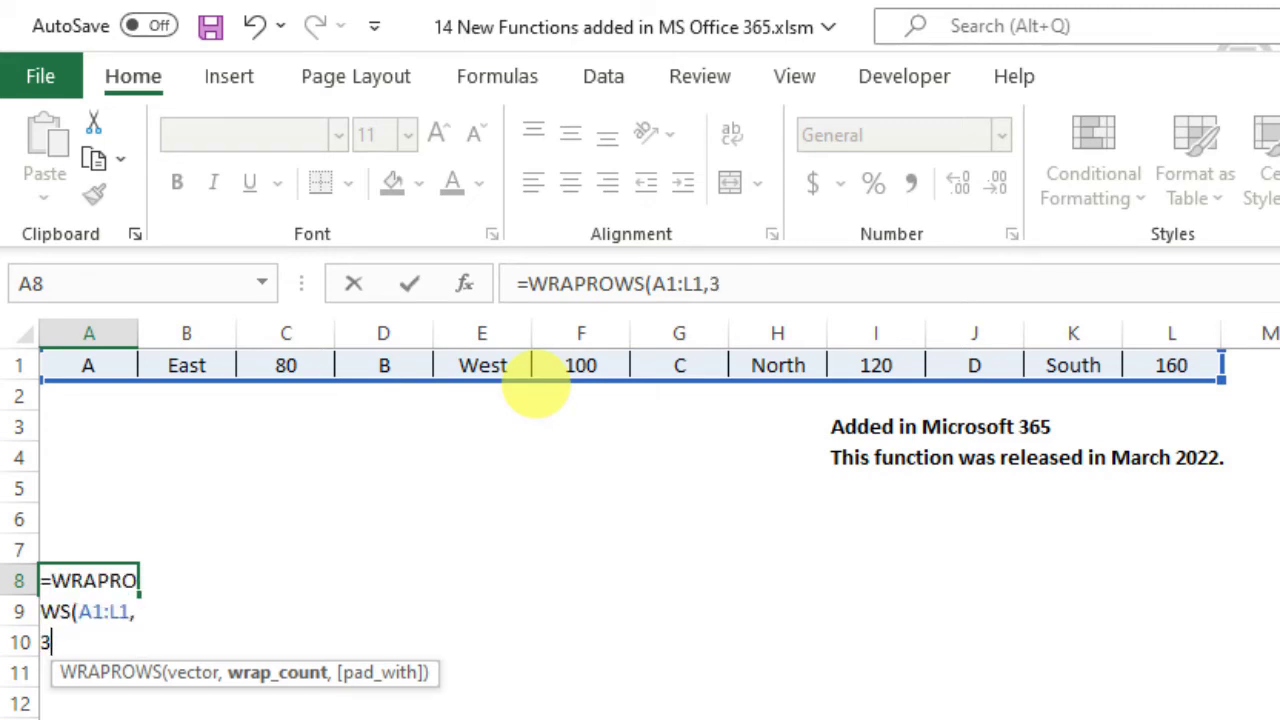
text())
key(Return)
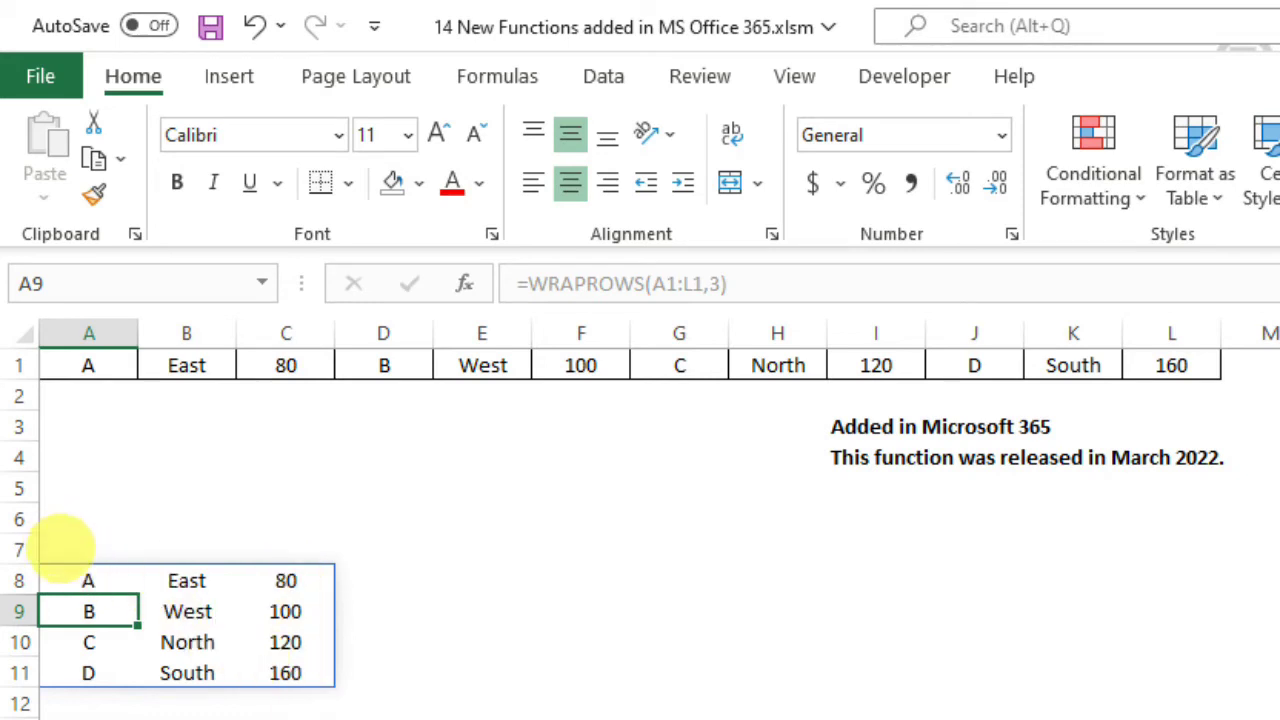
- Examine the three columns of the wrapped result in A8:C11
click(70, 545)
click(185, 550)
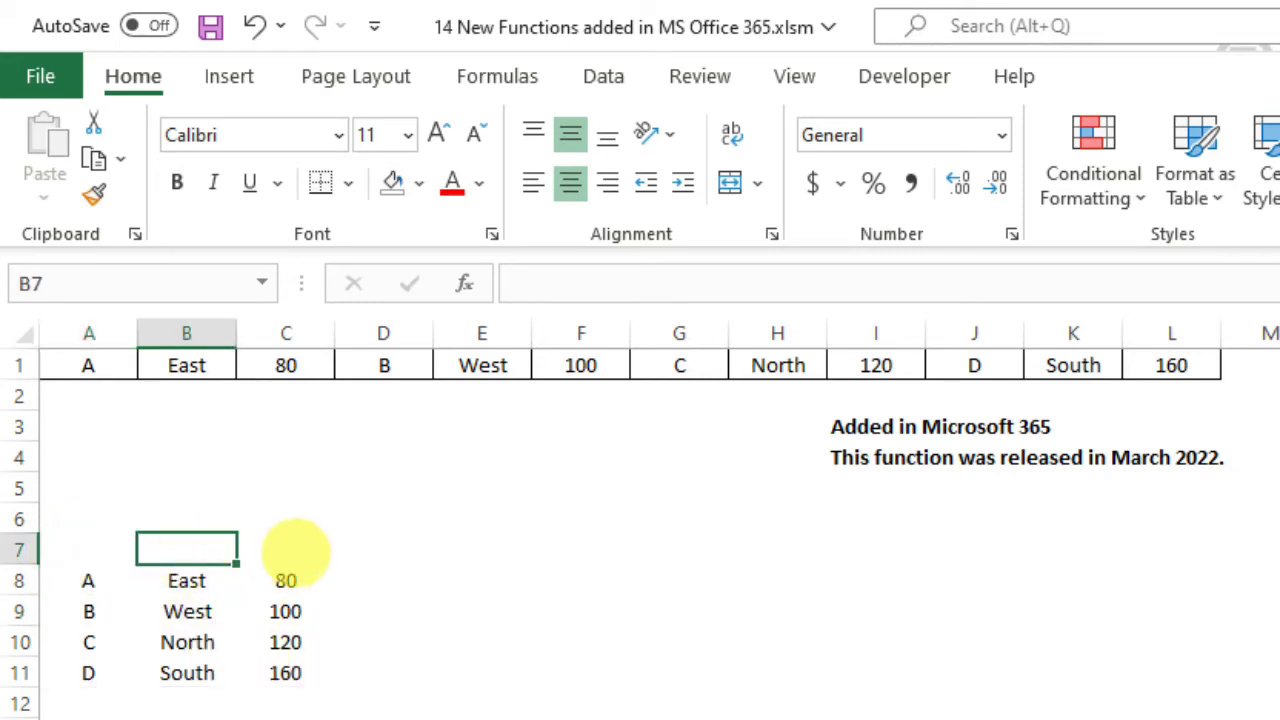
click(298, 548)
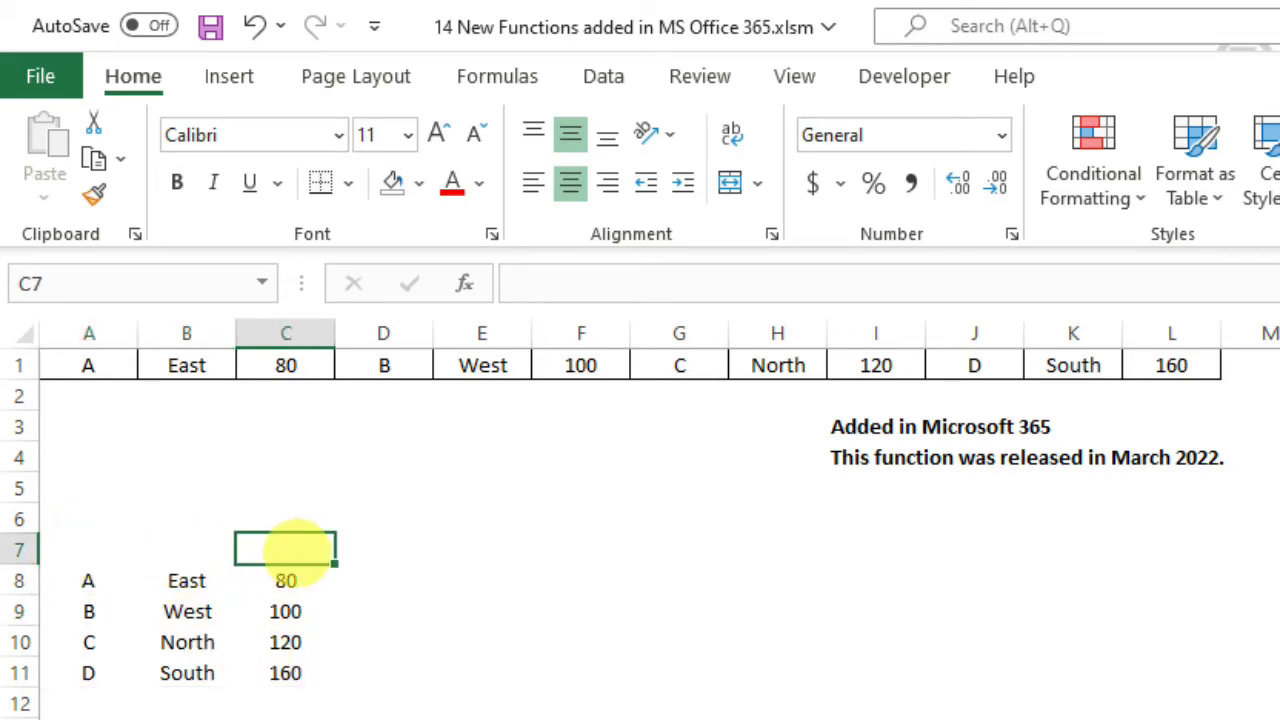
- Change the wrap count of the WRAPROWS formula in A8 to 2
click(100, 580)
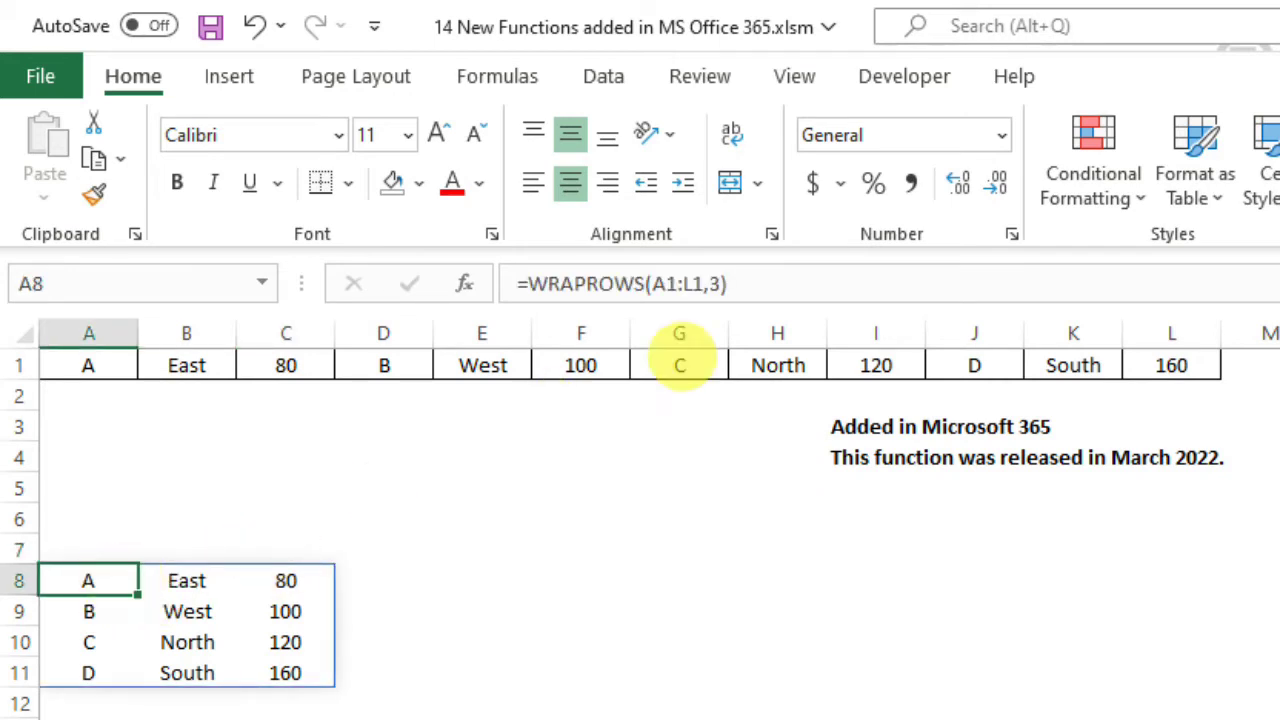
click(723, 285)
key(BackSpace)
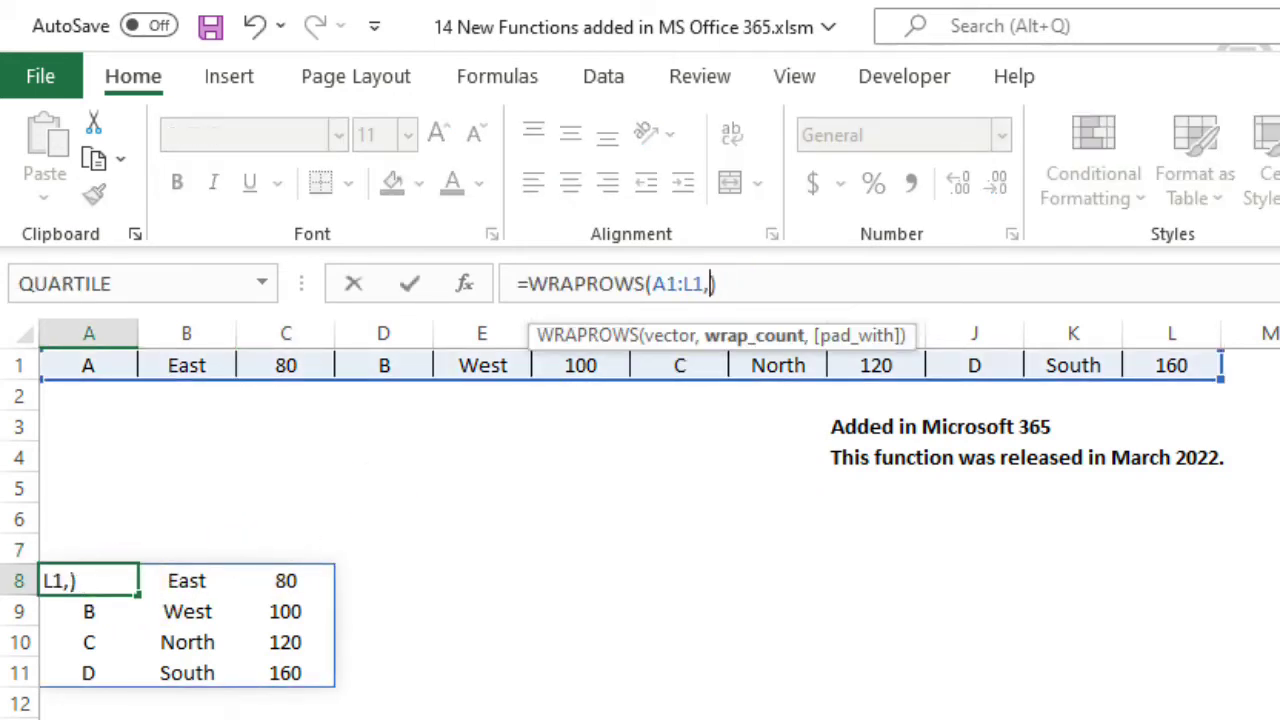
text(2)
key(Return)
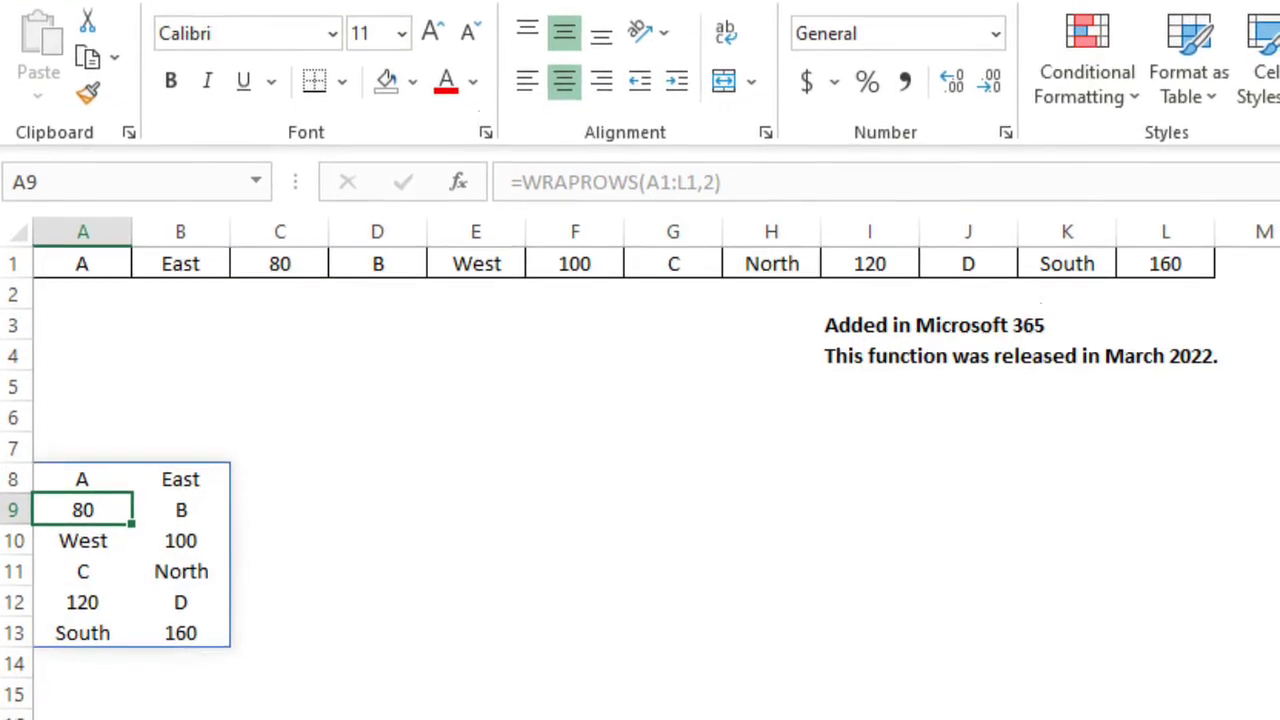
- Set the wrap count of the WRAPROWS formula in A8 back to 3
click(88, 466)
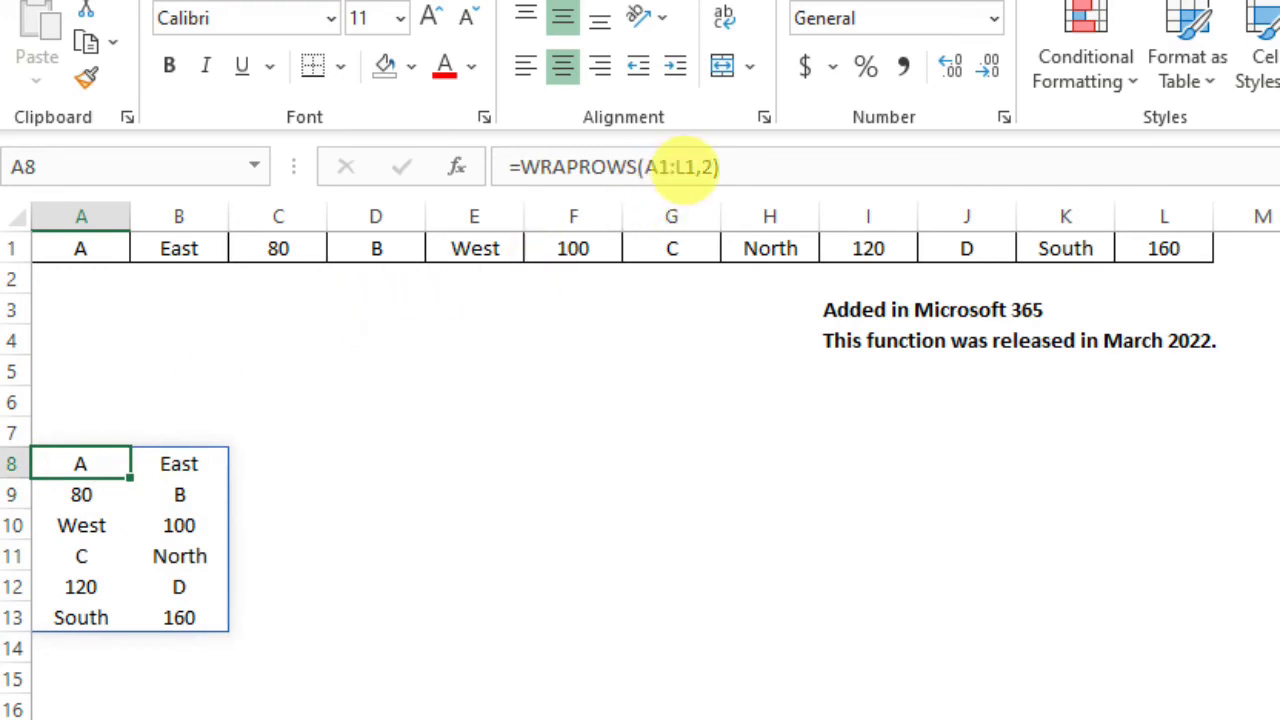
click(701, 167)
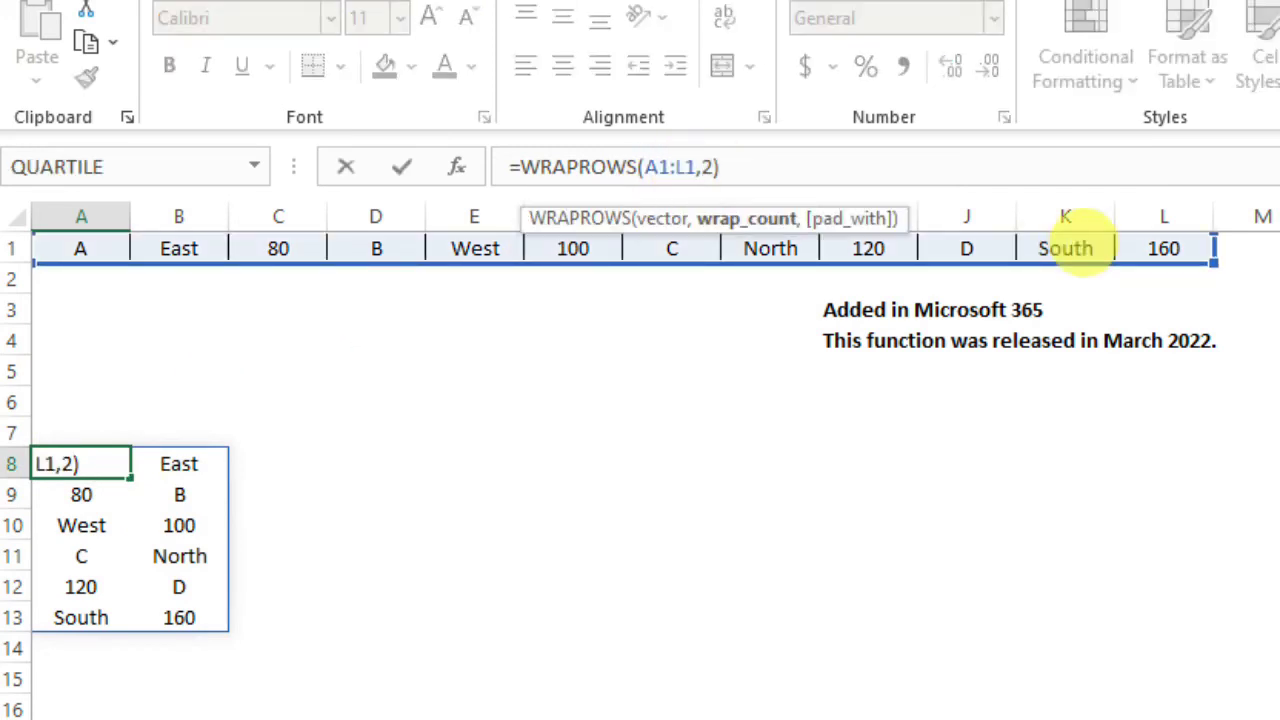
key(BackSpace)
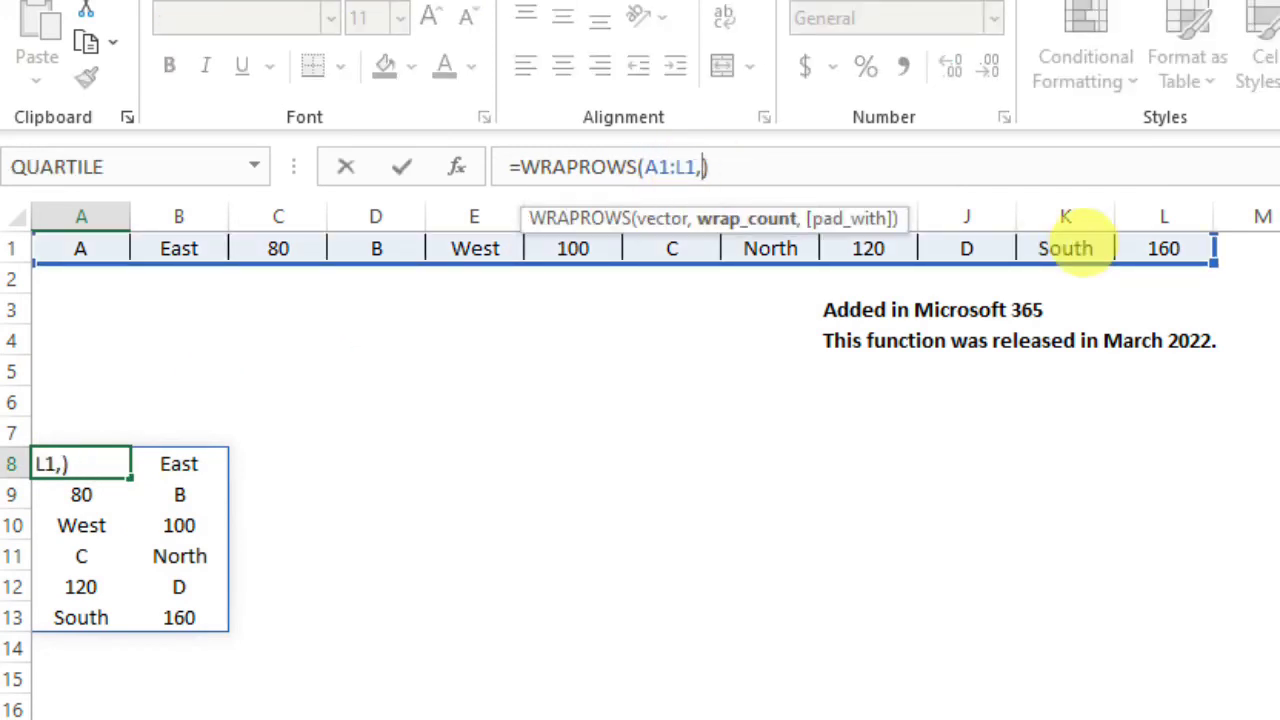
text(3)
key(Return)
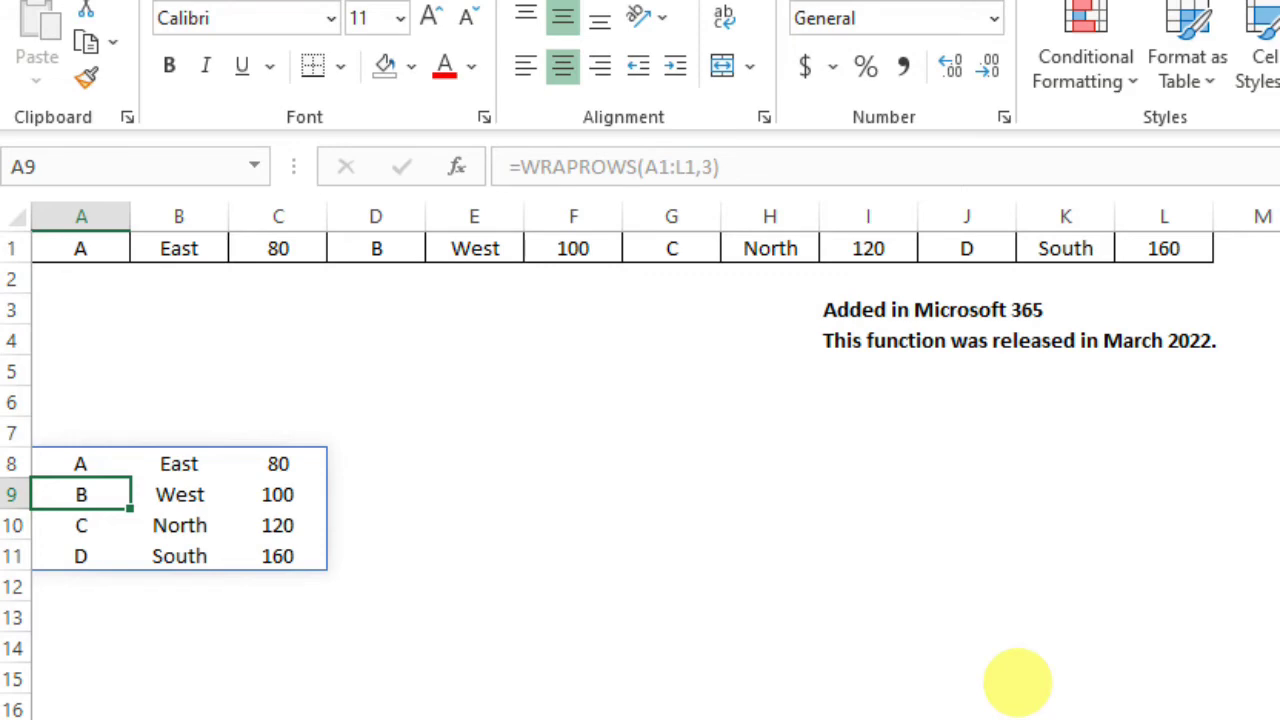
- On the CHOOSECOLS sheet, enter =CHOOSECOLS(A1:C5,1,3) in A8 to return the Name and Sales columns
click(1064, 682)
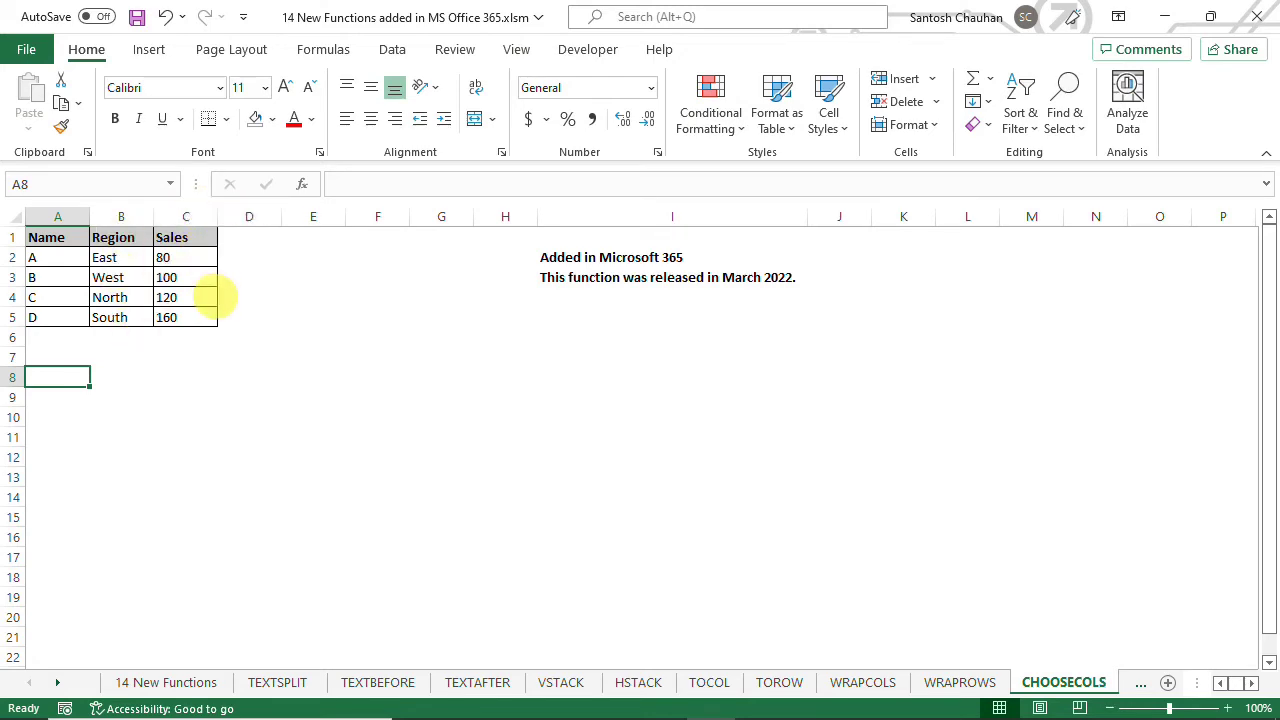
text(=choo)
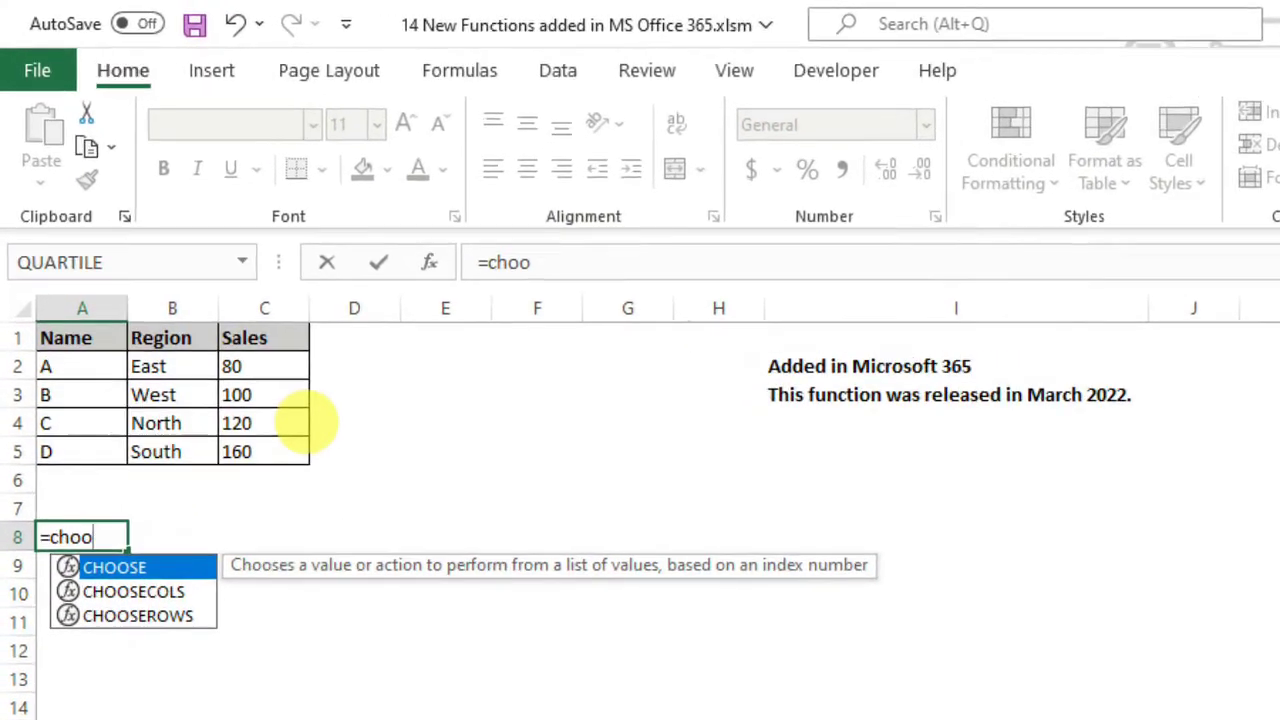
key(Down)
key(Tab)
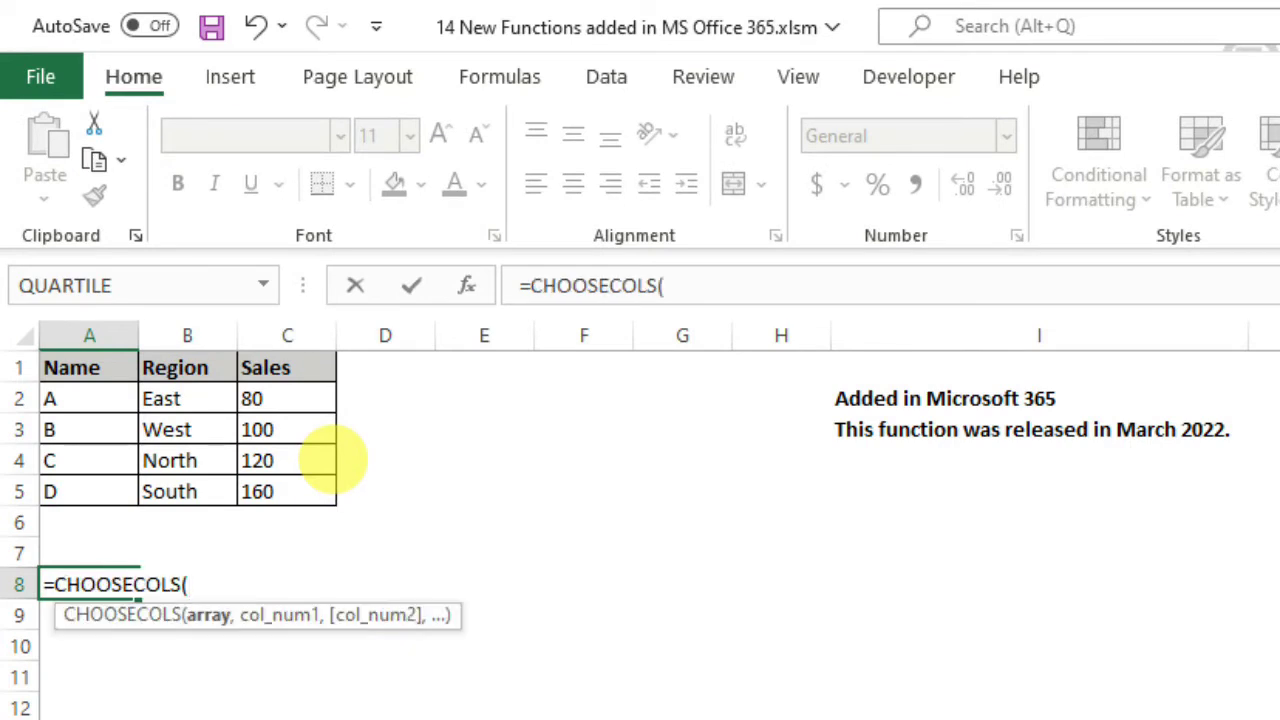
key(ctrl+Up)
key(ctrl+Up)
key(ctrl+shift+Right)
key(ctrl+shift+Down)
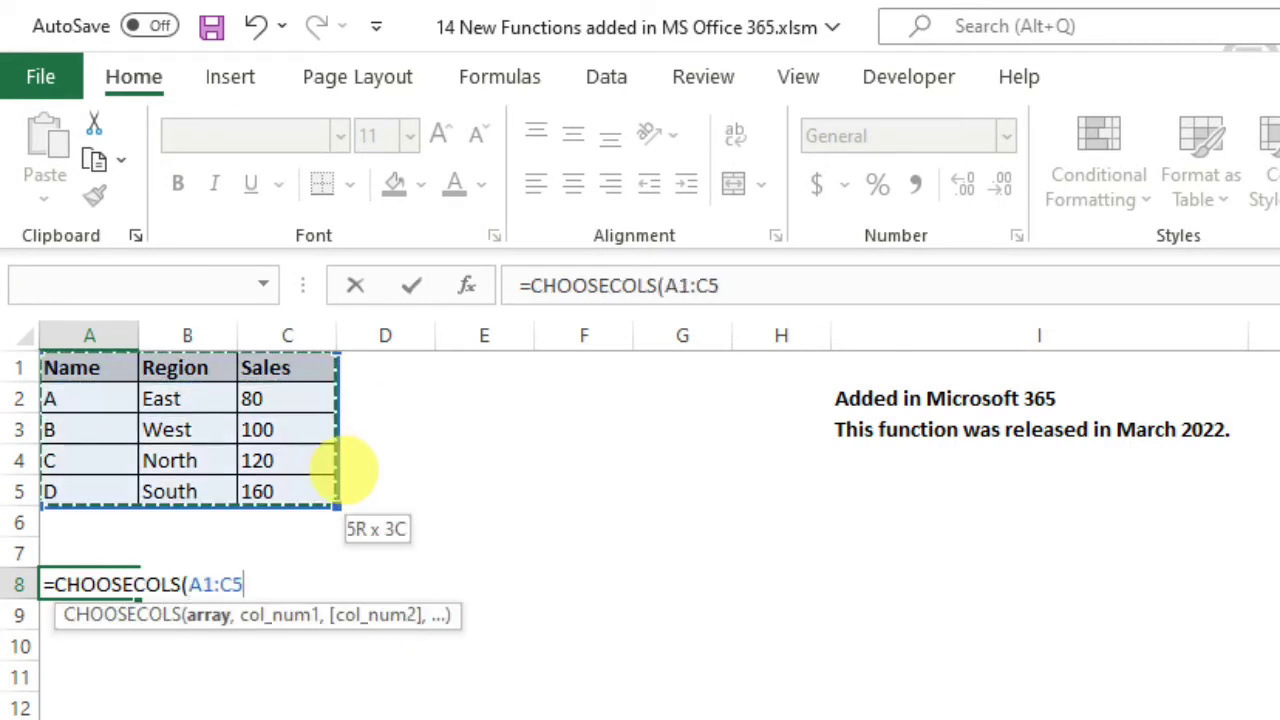
text(,)
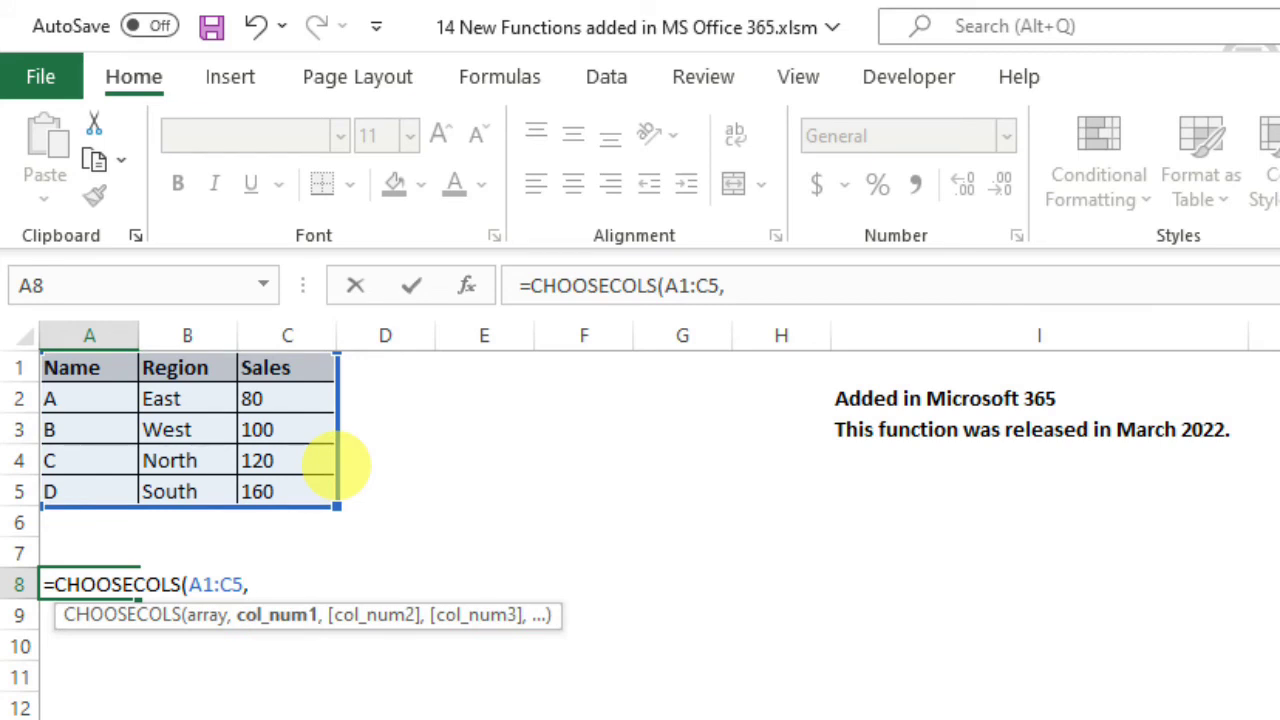
text(1,)
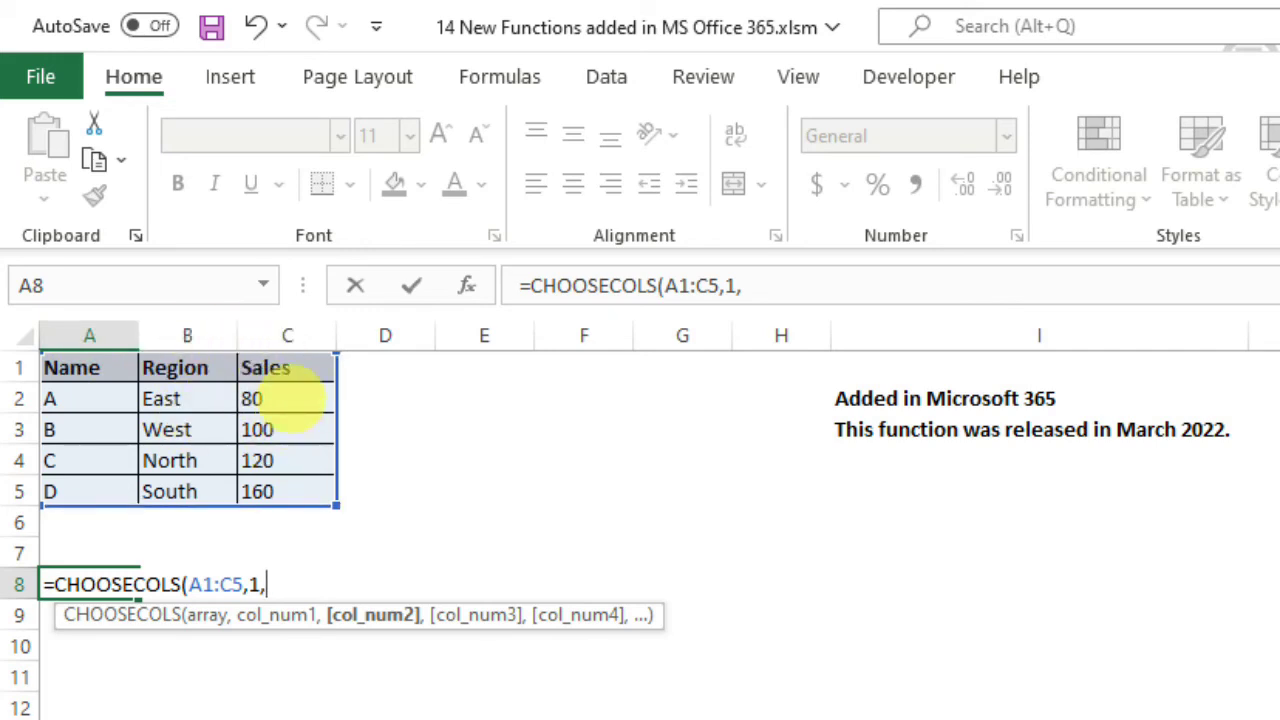
text(3))
key(Return)
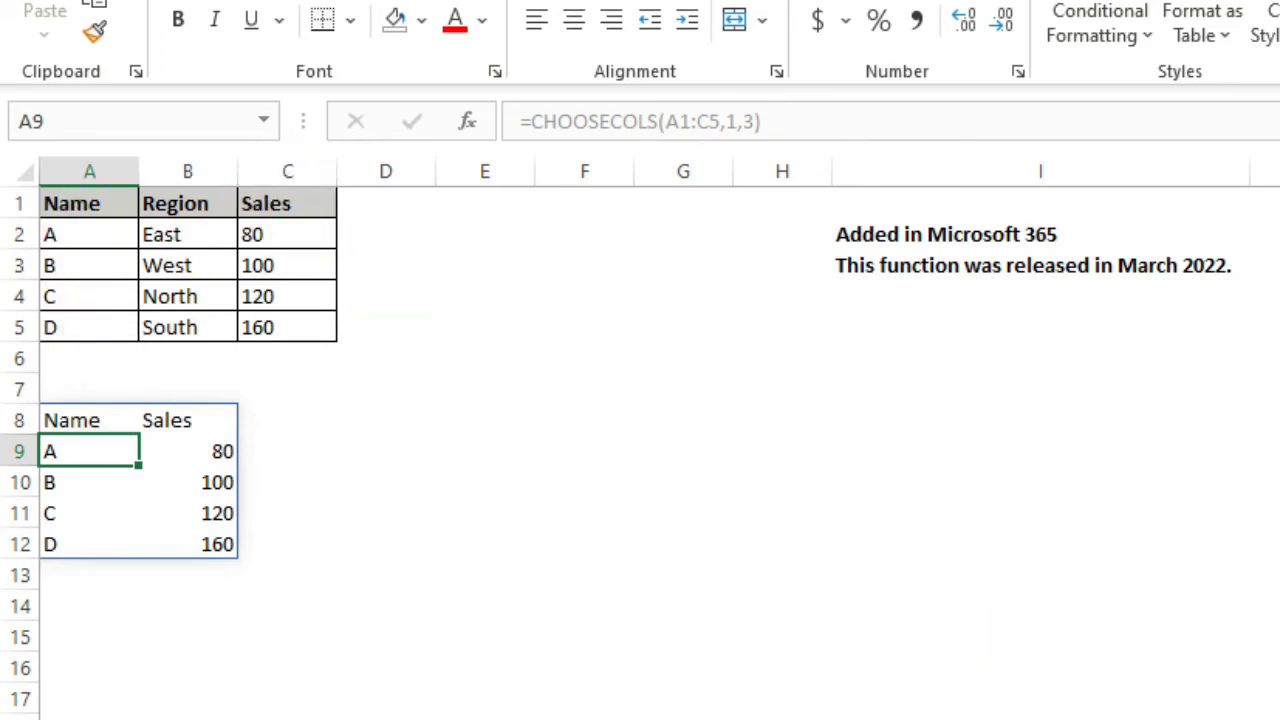
key(ctrl+Page_Down)
key(ctrl+Page_Down)
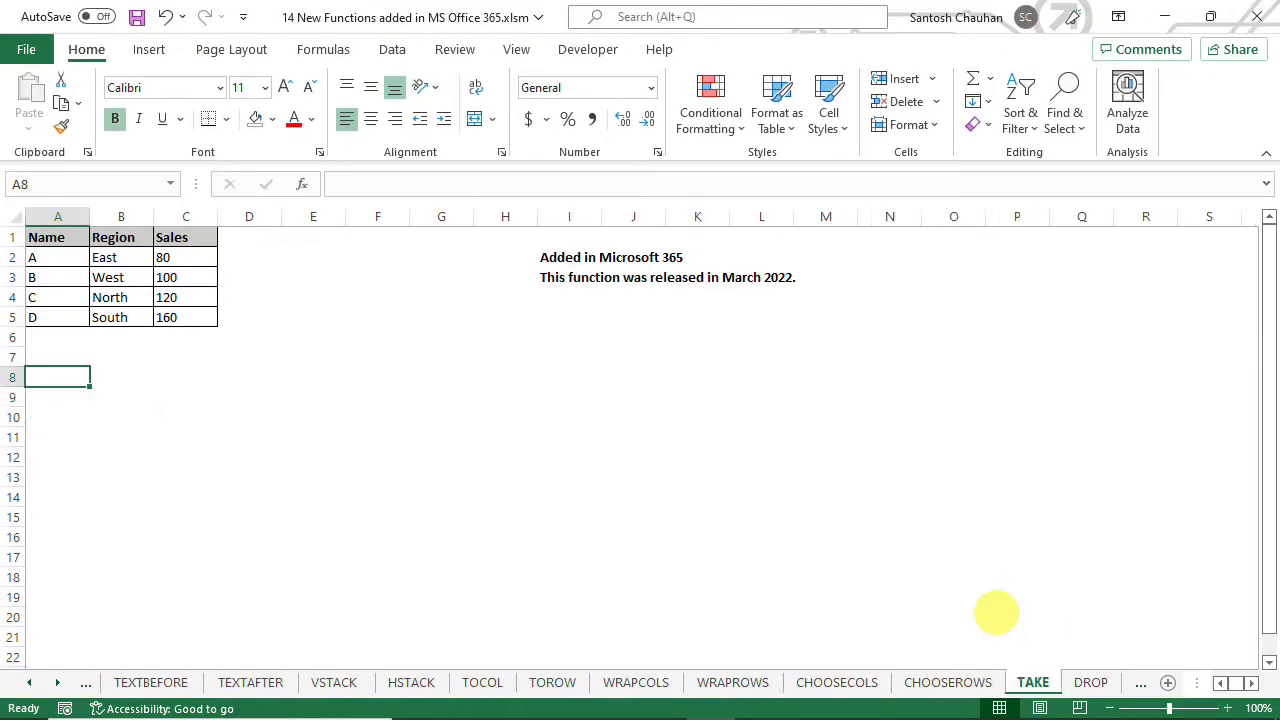
key(ctrl+Page_Down)
key(ctrl+Page_Down)
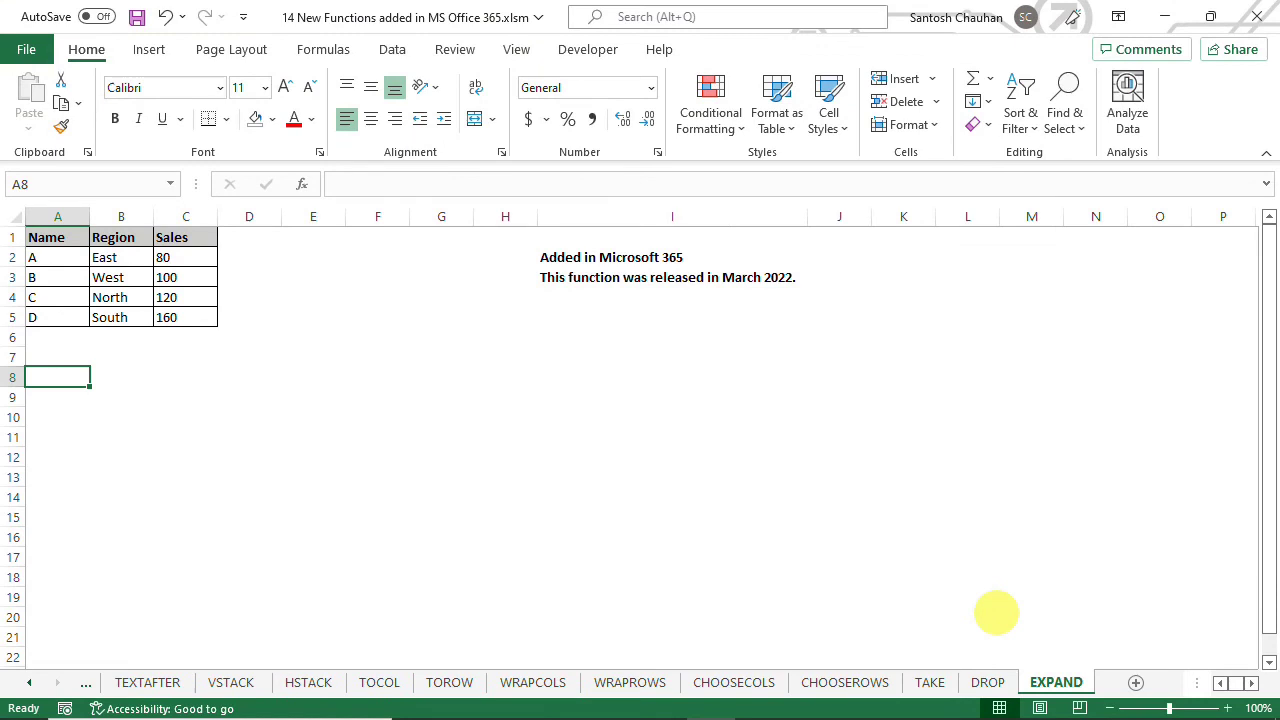
- On the CHOOSEROWS sheet, enter =CHOOSEROWS(A1:C5,1,4) in A8 to return the header row and the fourth row
click(845, 688)
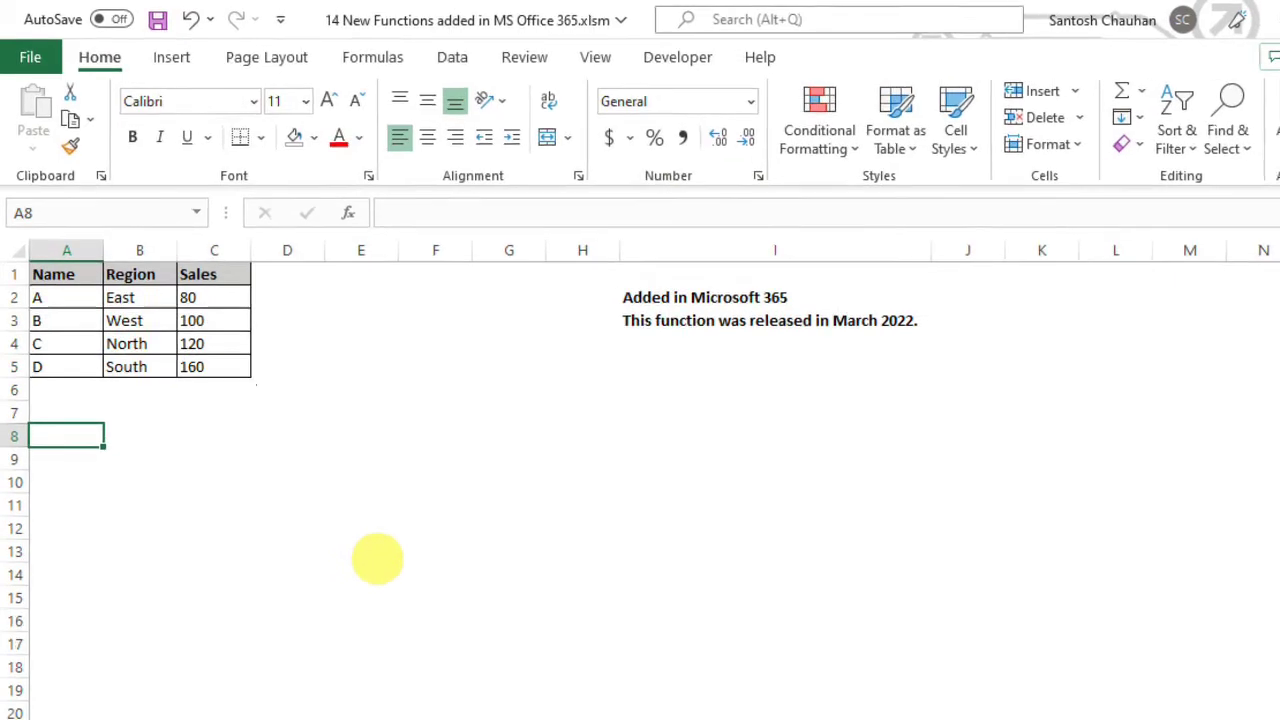
text(=choo)
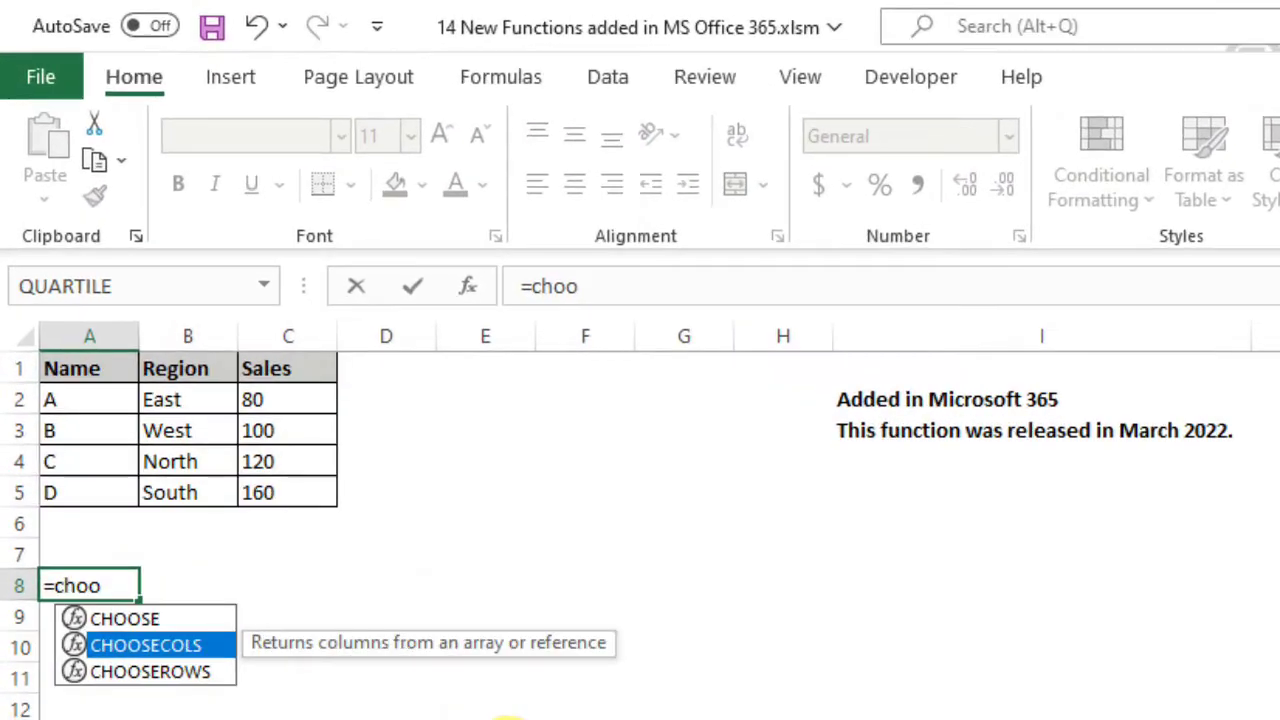
key(Down)
key(Tab)
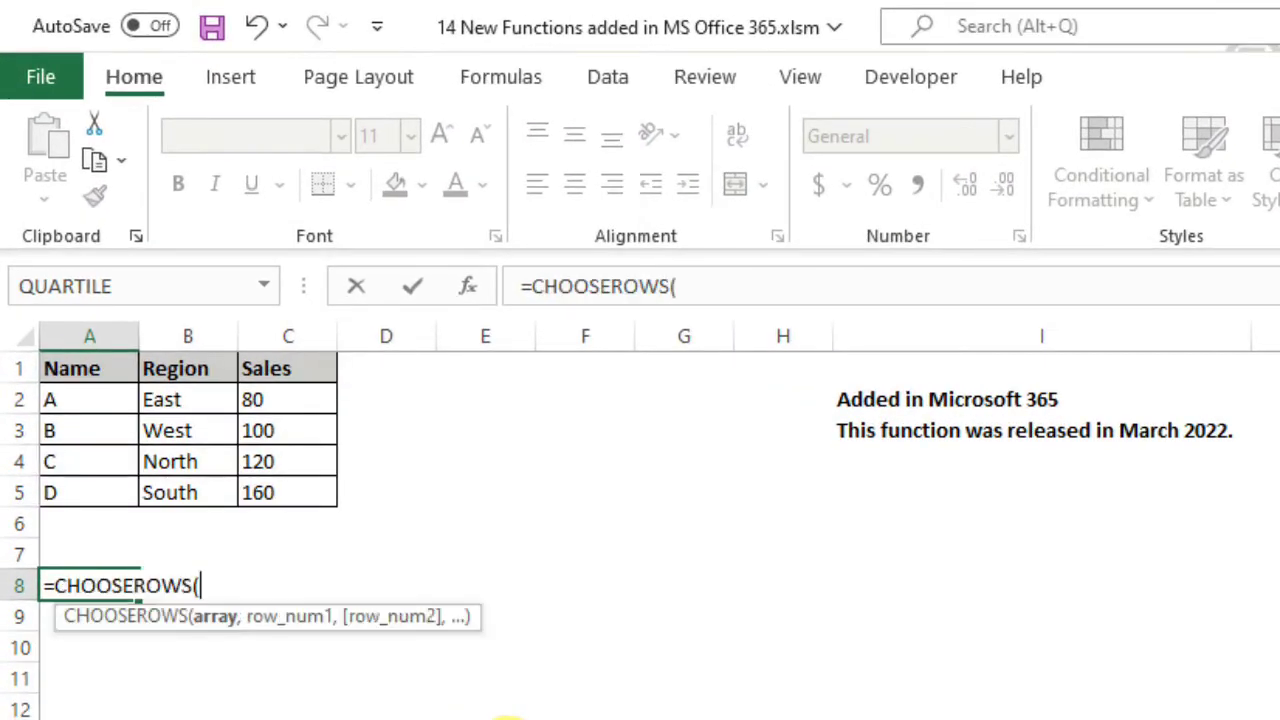
drag(89, 368, 300, 495)
text(,)
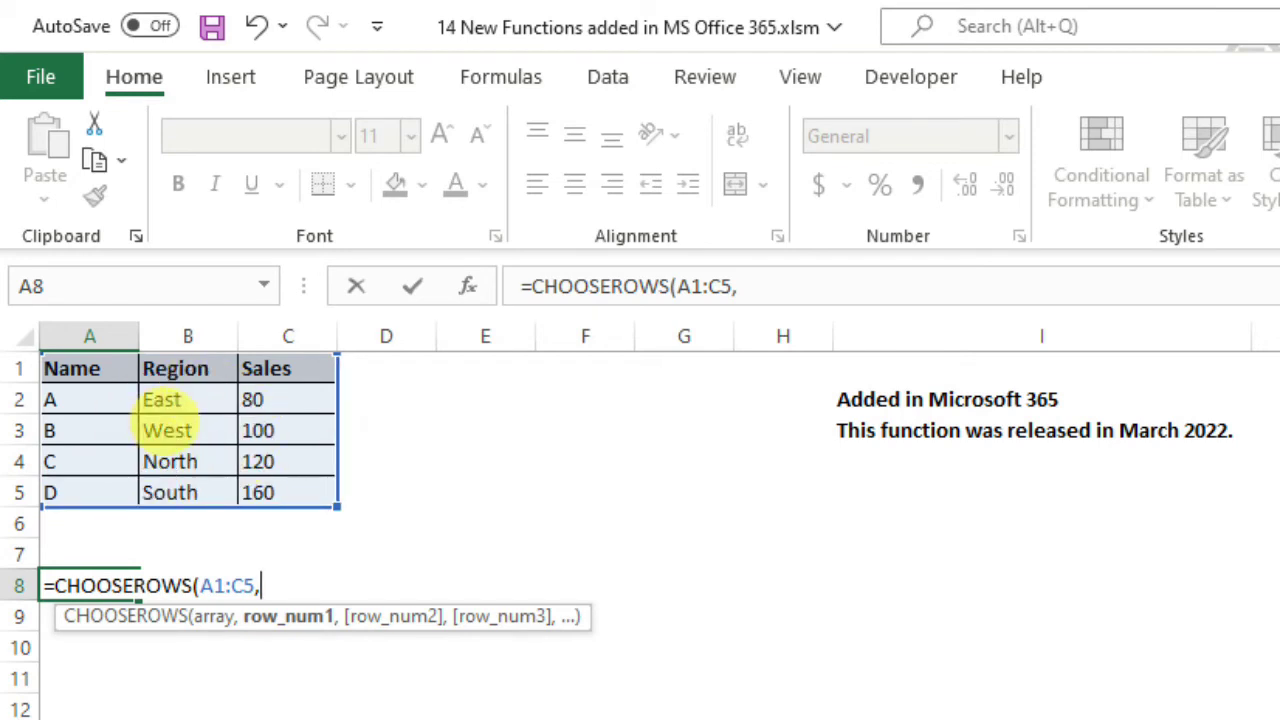
text(1)
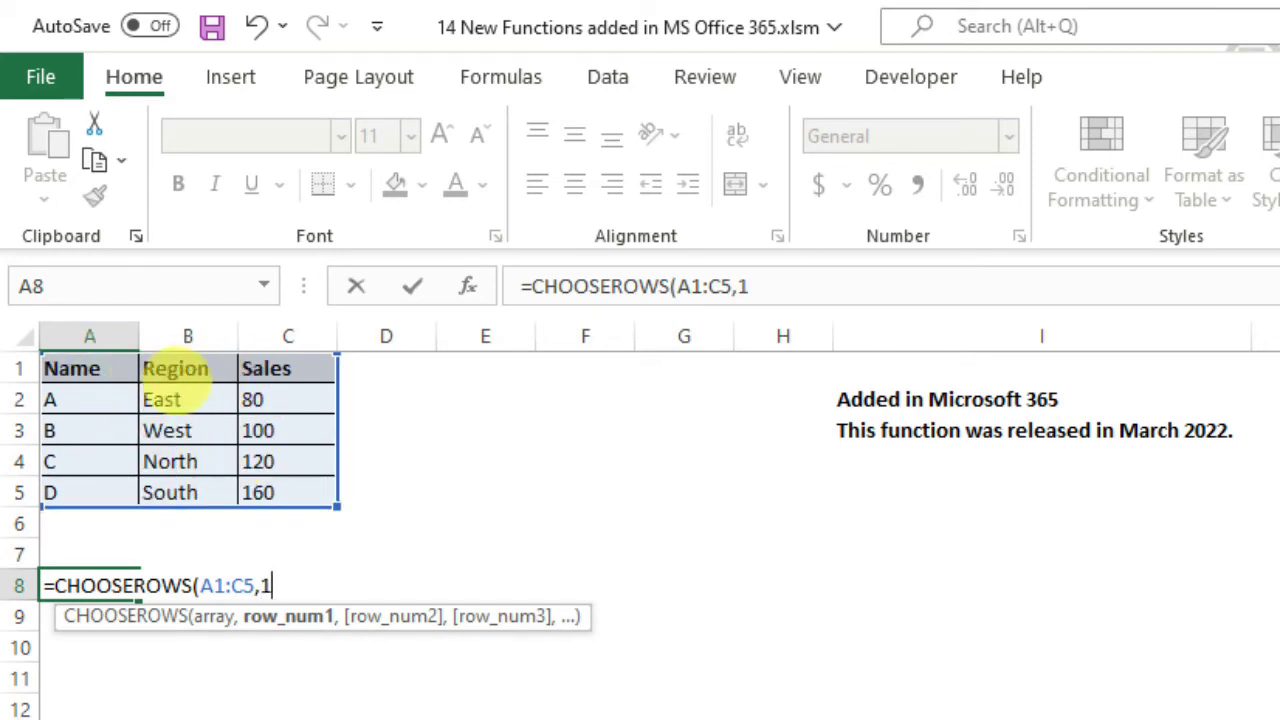
text(,4)
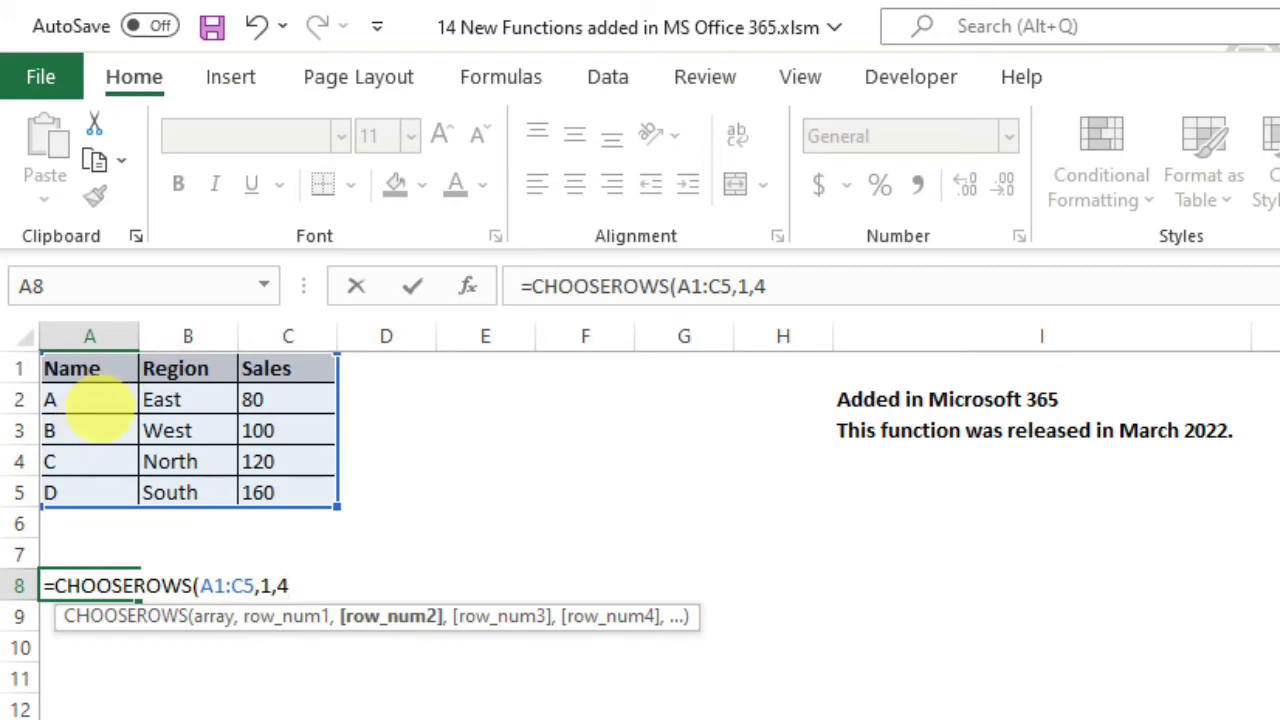
text())
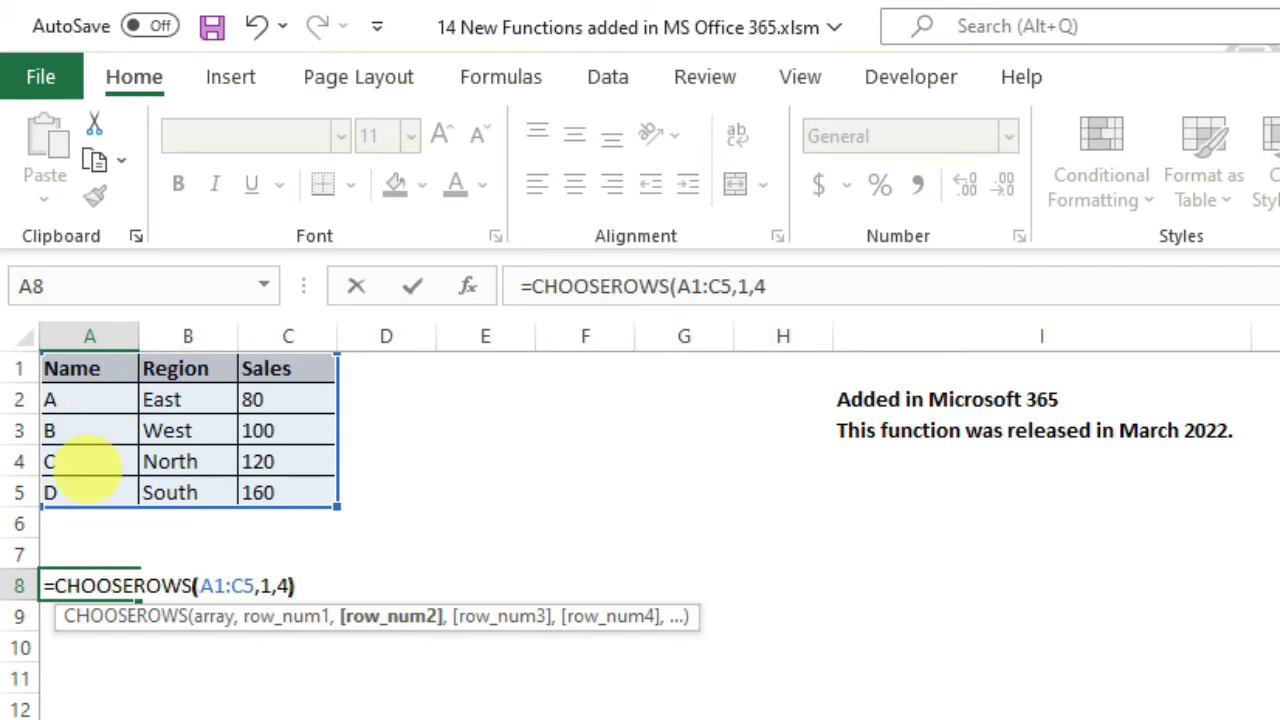
key(Return)
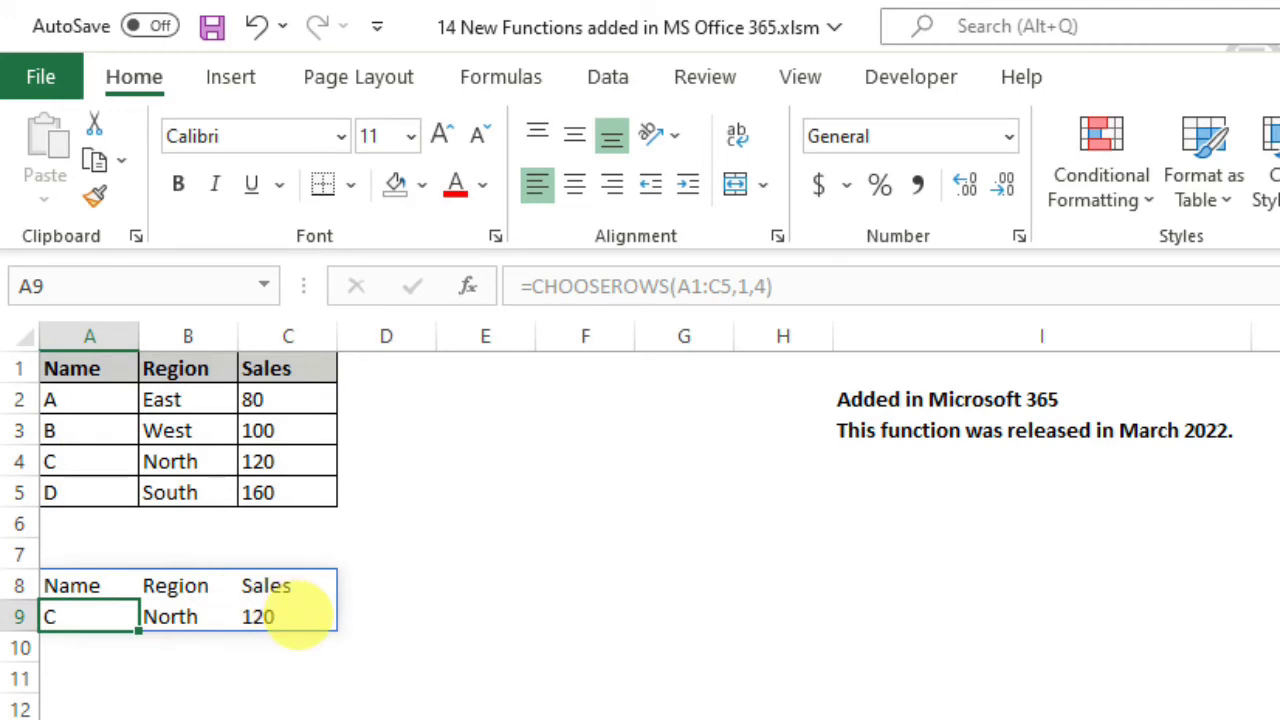
- On the TAKE sheet, enter =TAKE(A1:C5,2) in A8 to return the first two rows of the table
click(1279, 719)
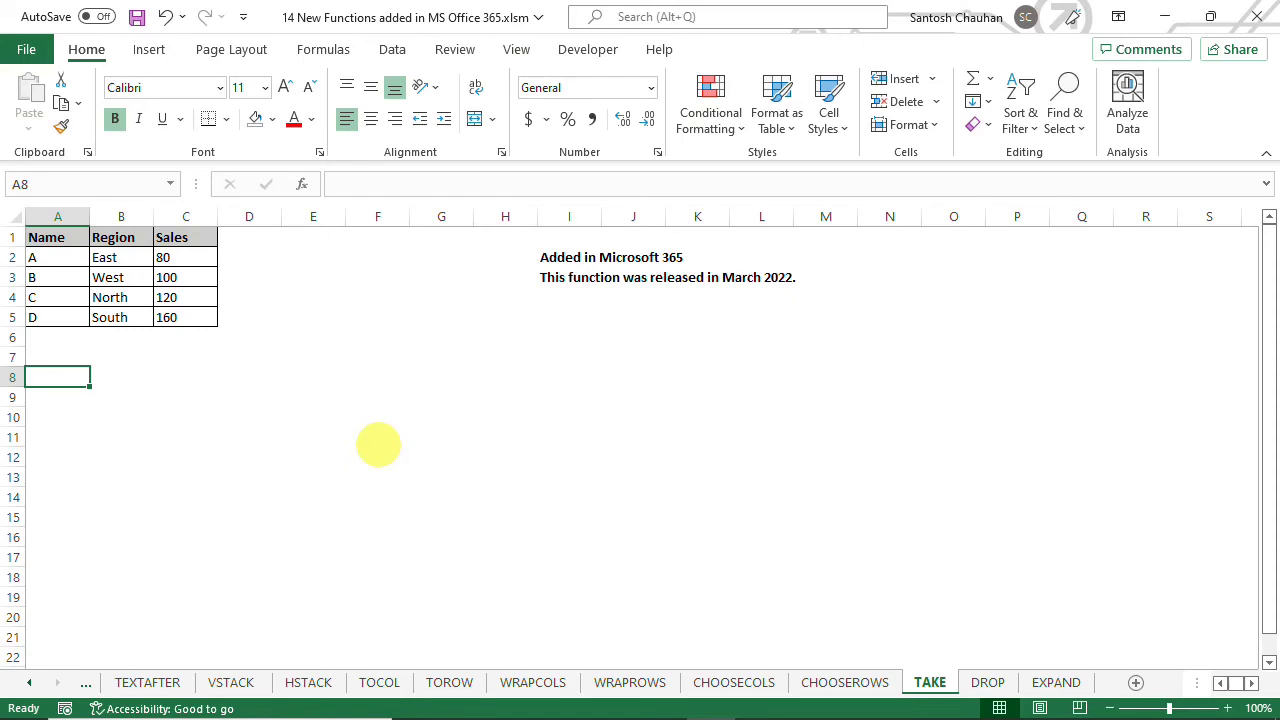
text(=take)
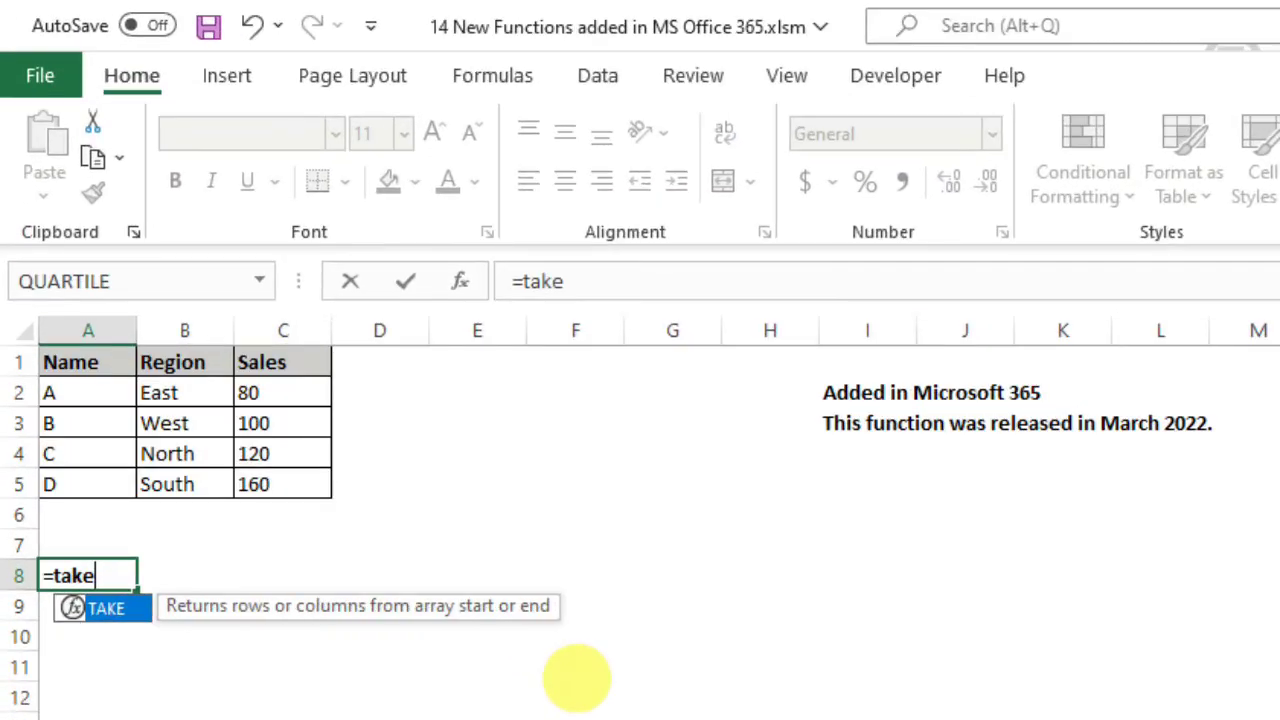
key(Tab)
key(Up)
key(Up)
key(Up)
key(Up)
key(Up)
key(Up)
key(Up)
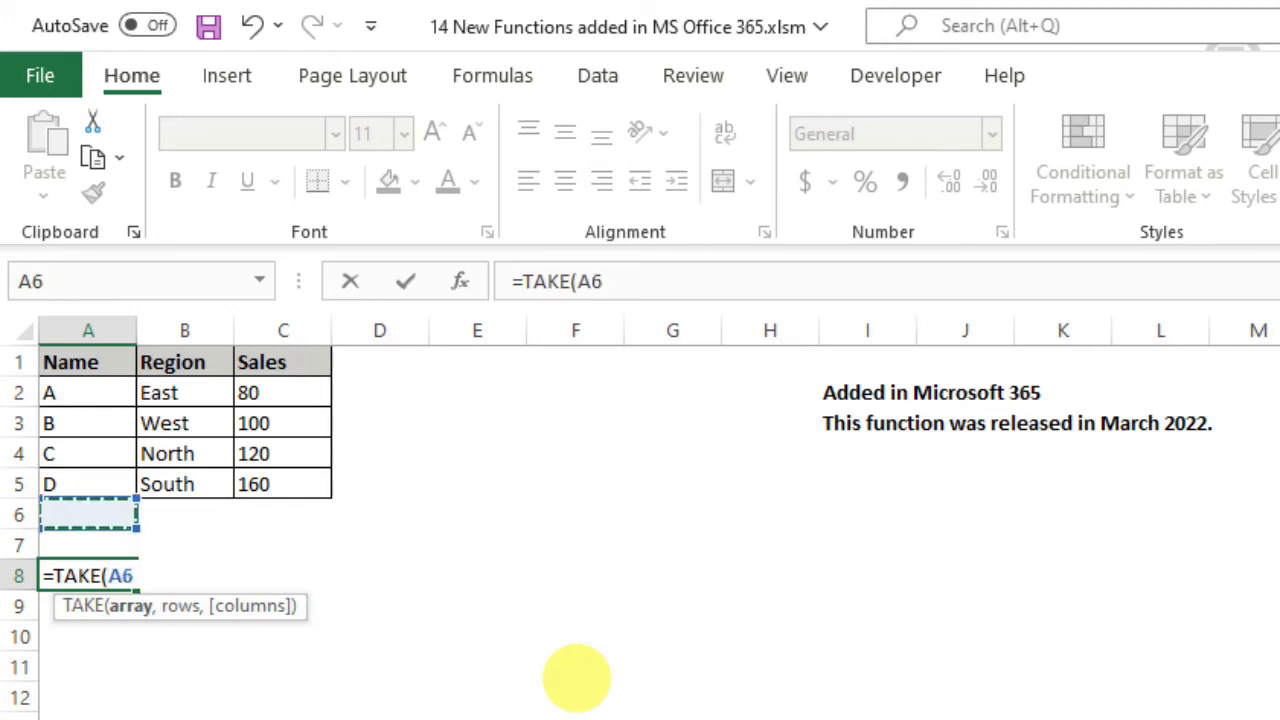
key(ctrl+shift+Right)
key(ctrl+shift+Down)
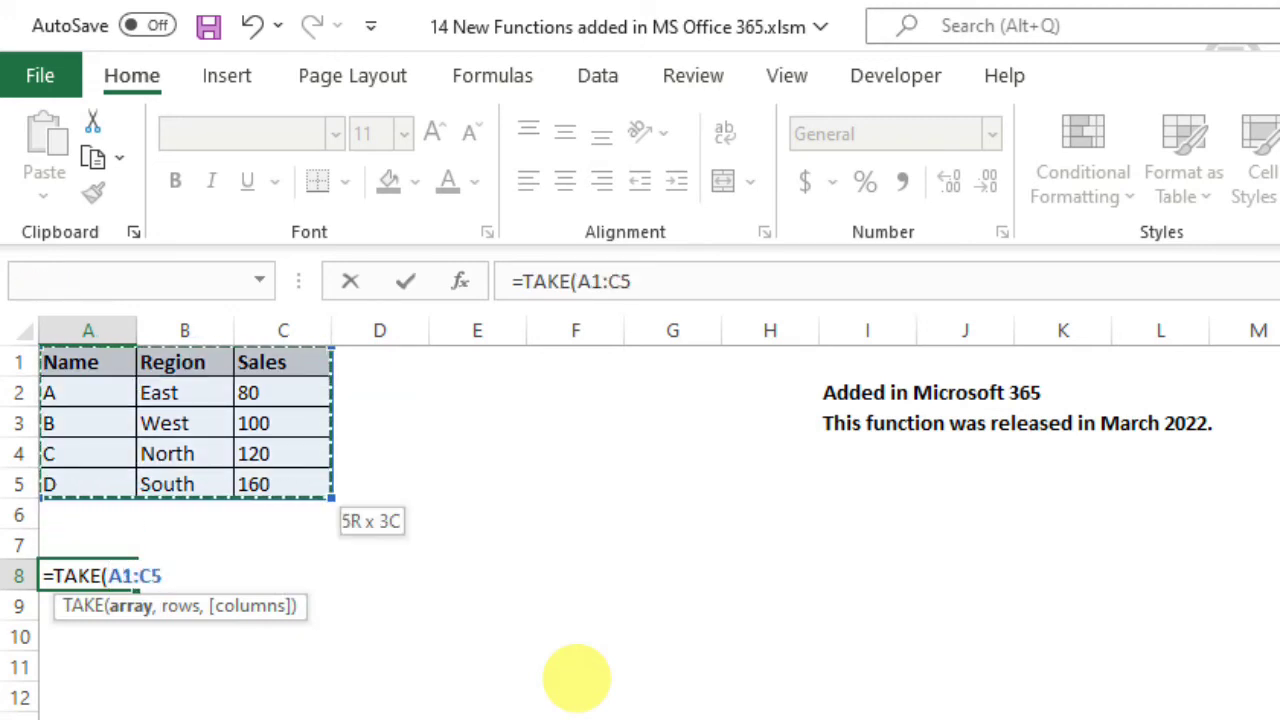
text(,)
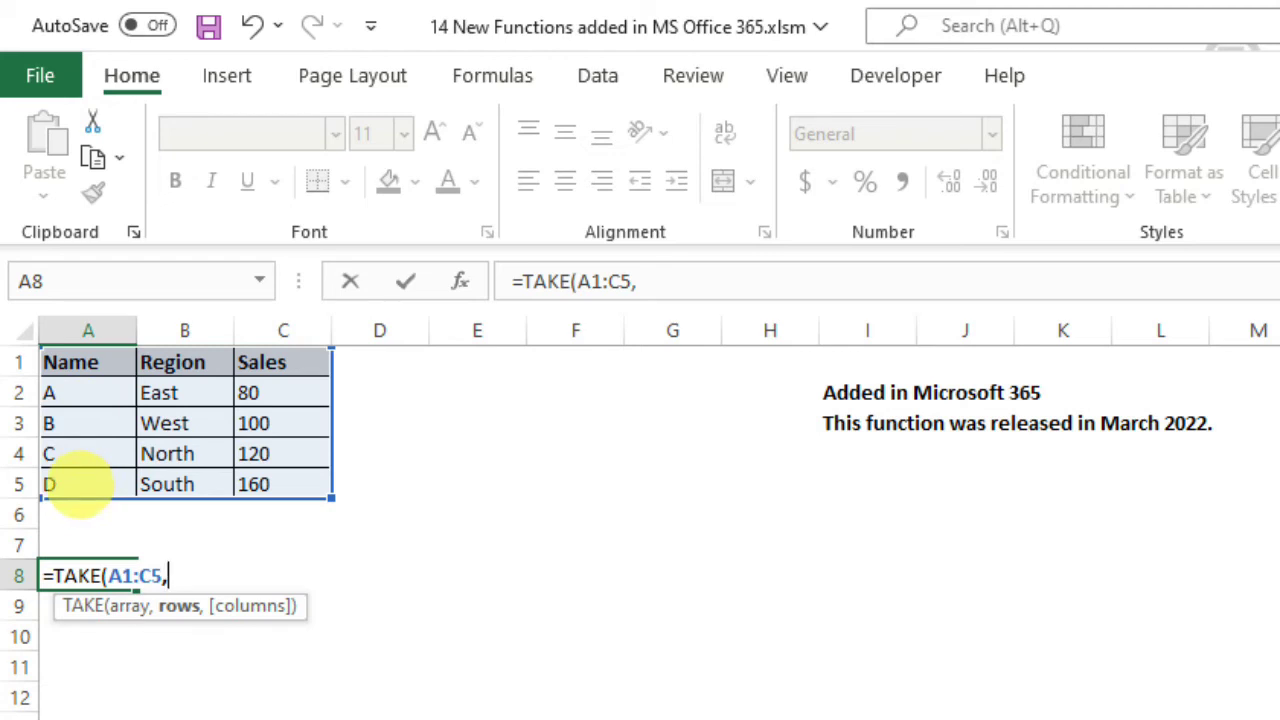
text(2)
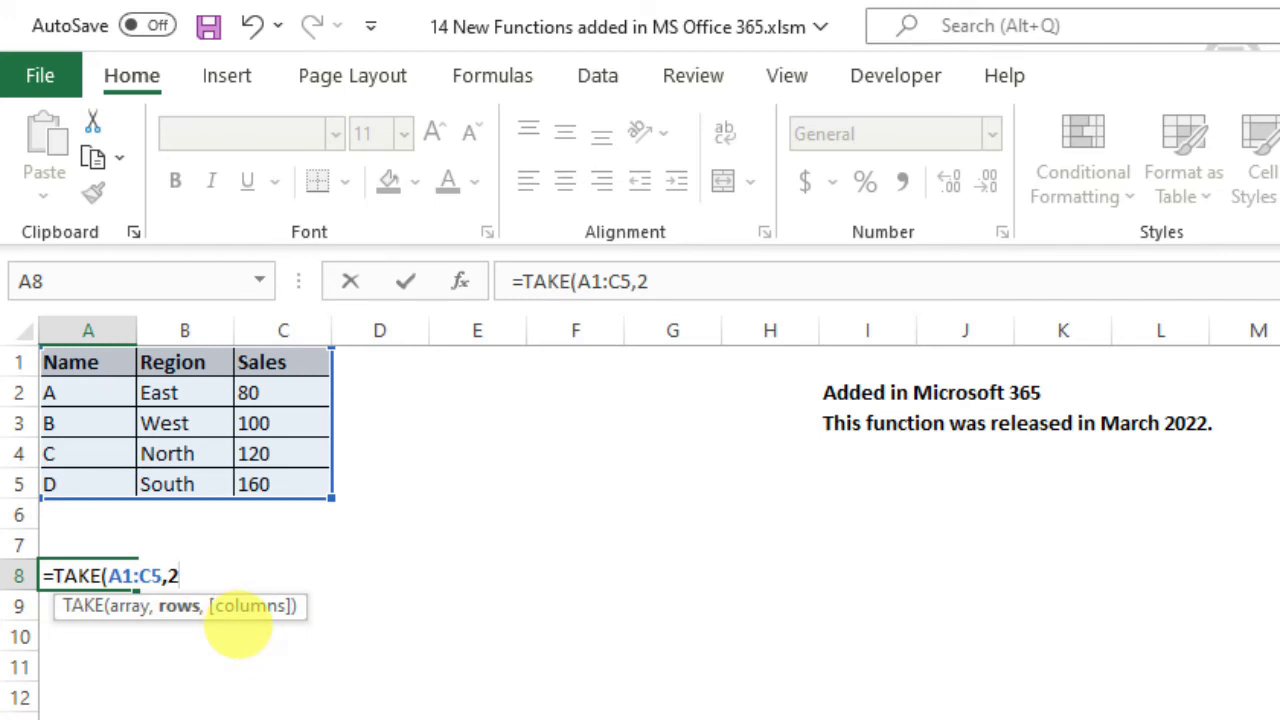
text())
key(Return)
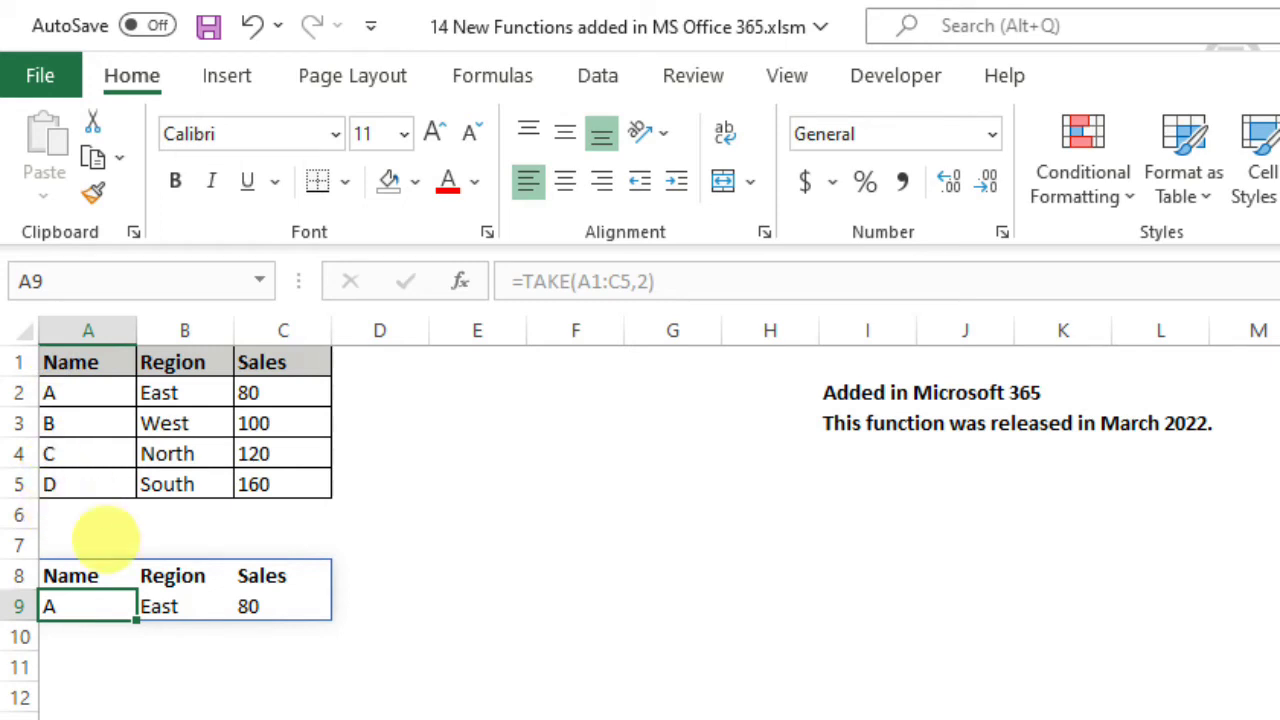
- Change the rows argument of the TAKE formula in A8 to -2 to return the last two rows
click(80, 577)
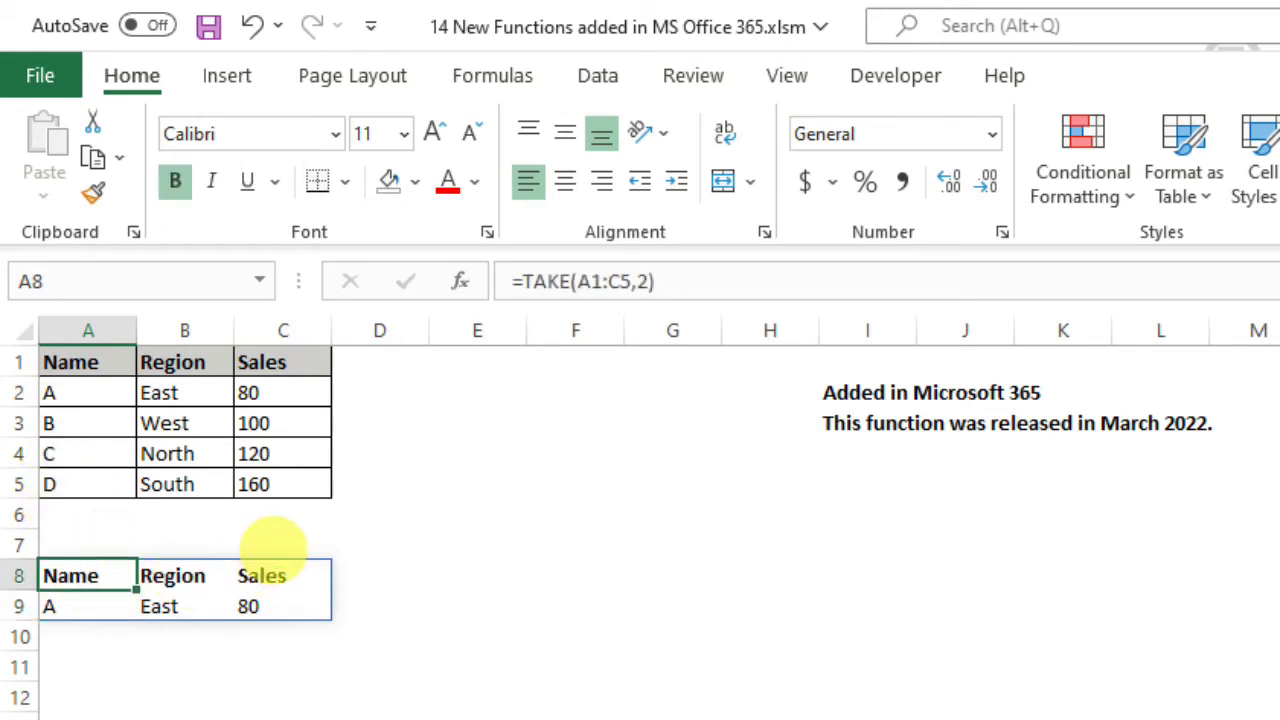
key(F2)
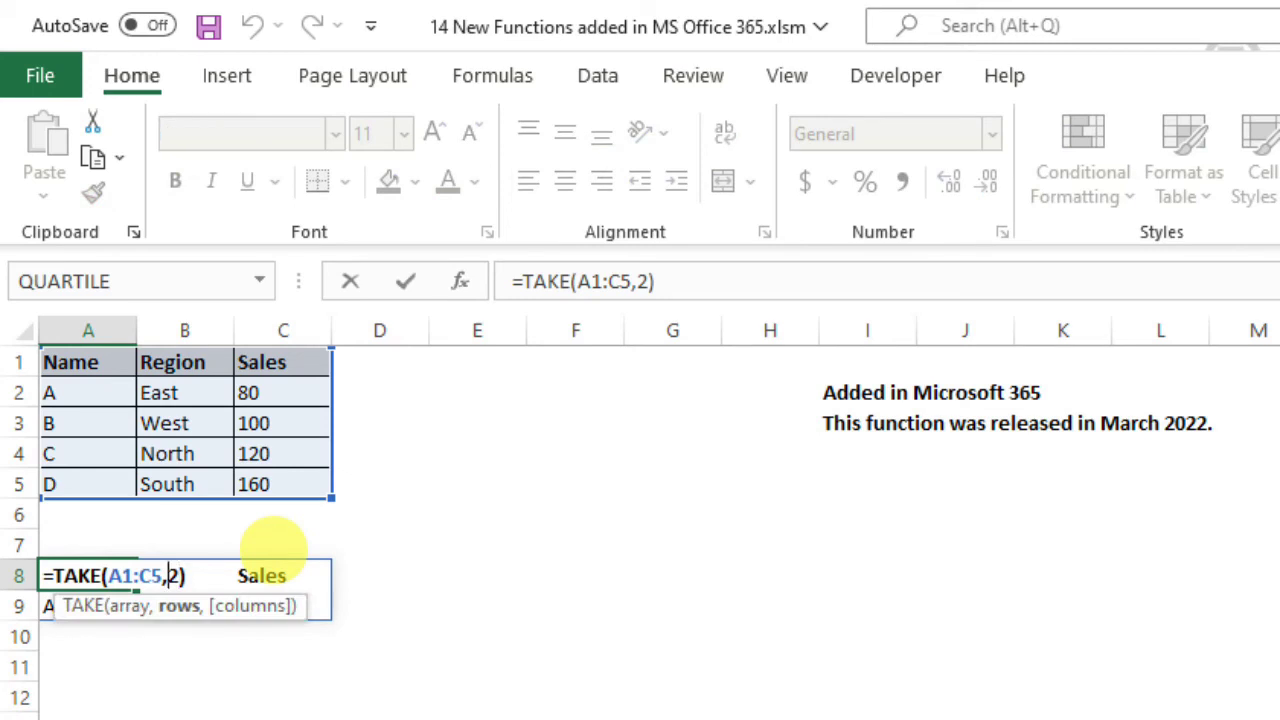
text(-)
key(ctrl+Return)
key(Return)
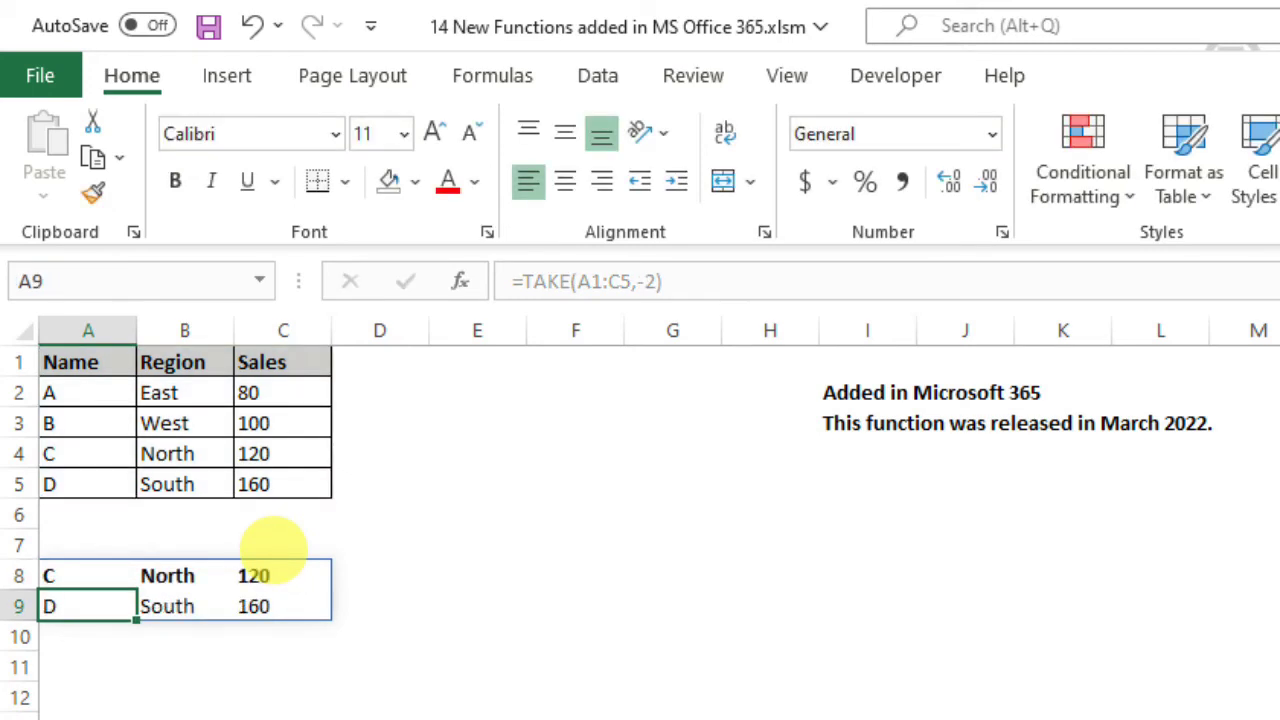
- Edit the formula in A8 to =TAKE(A1:C5,2,2) to return the first two rows and first two columns
key(Up)
key(F2)
key(Left)
key(Left)
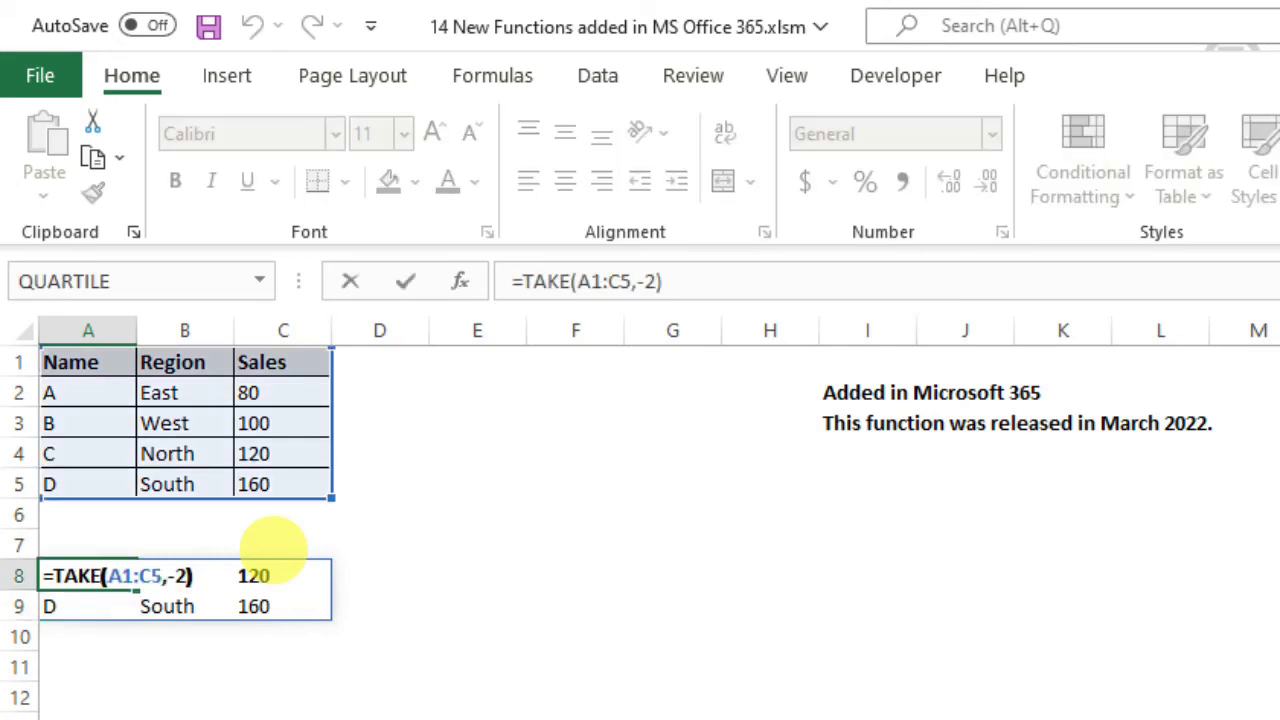
key(BackSpace)
key(Right)
key(Right)
key(BackSpace)
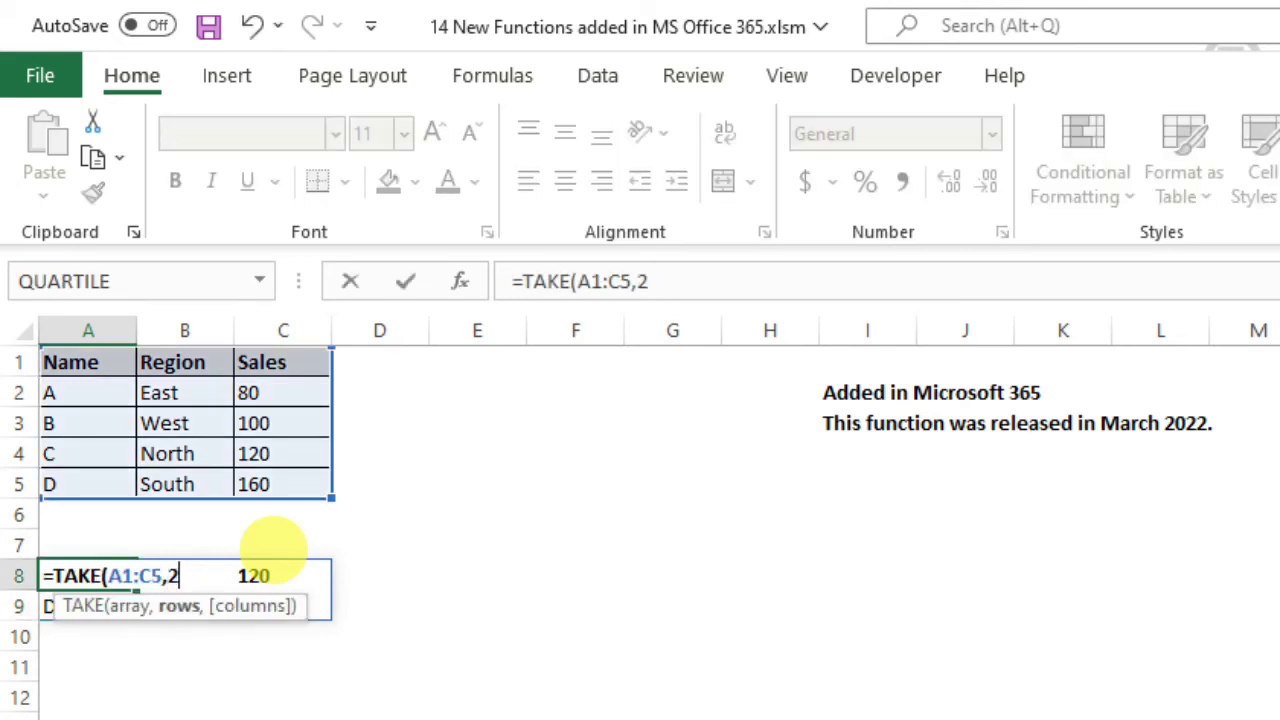
text(.)
key(BackSpace)
text(,)
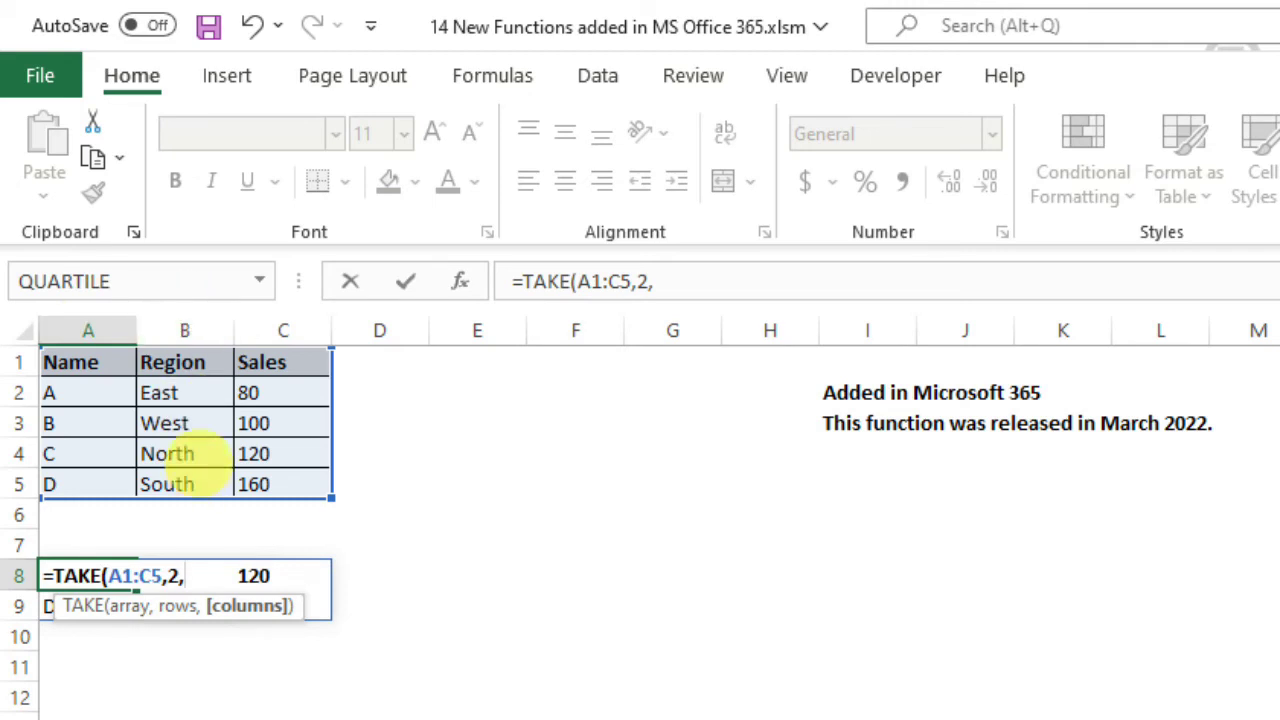
text(2))
key(Return)
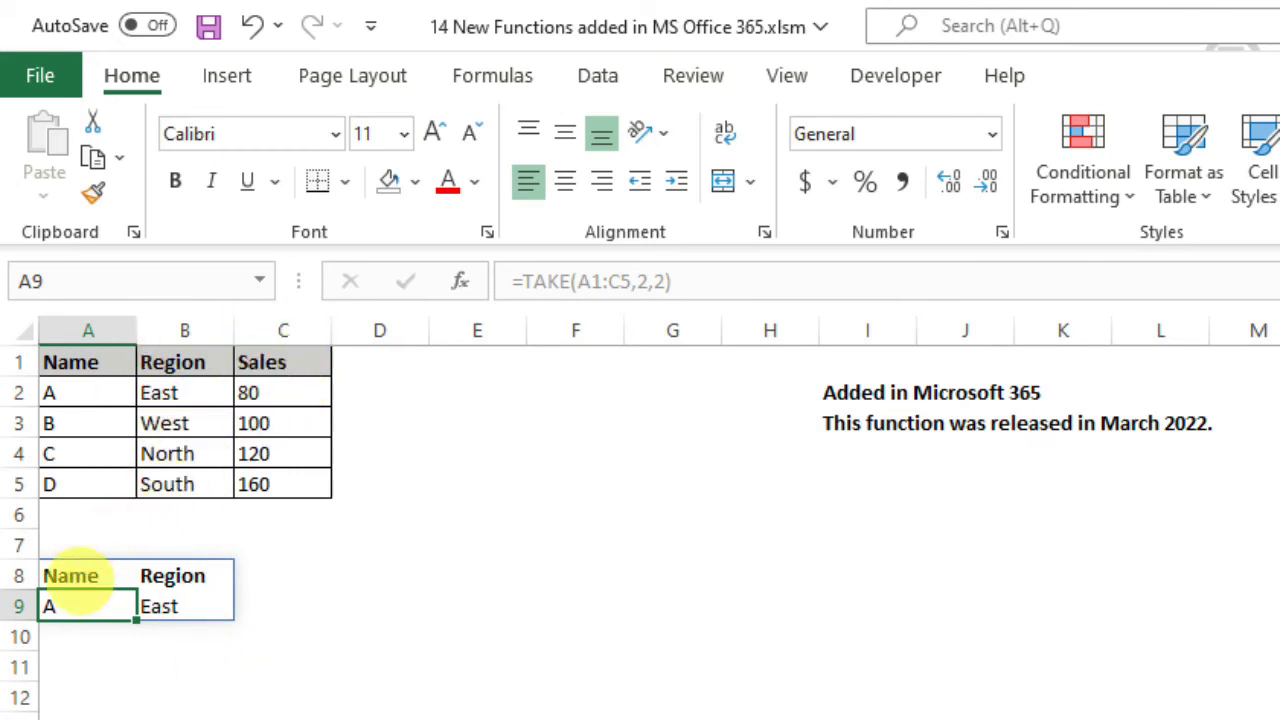
- On the DROP sheet, enter =DROP(A1:C5,2,1) in A8 to remove the first two rows and the first column
click(70, 577)
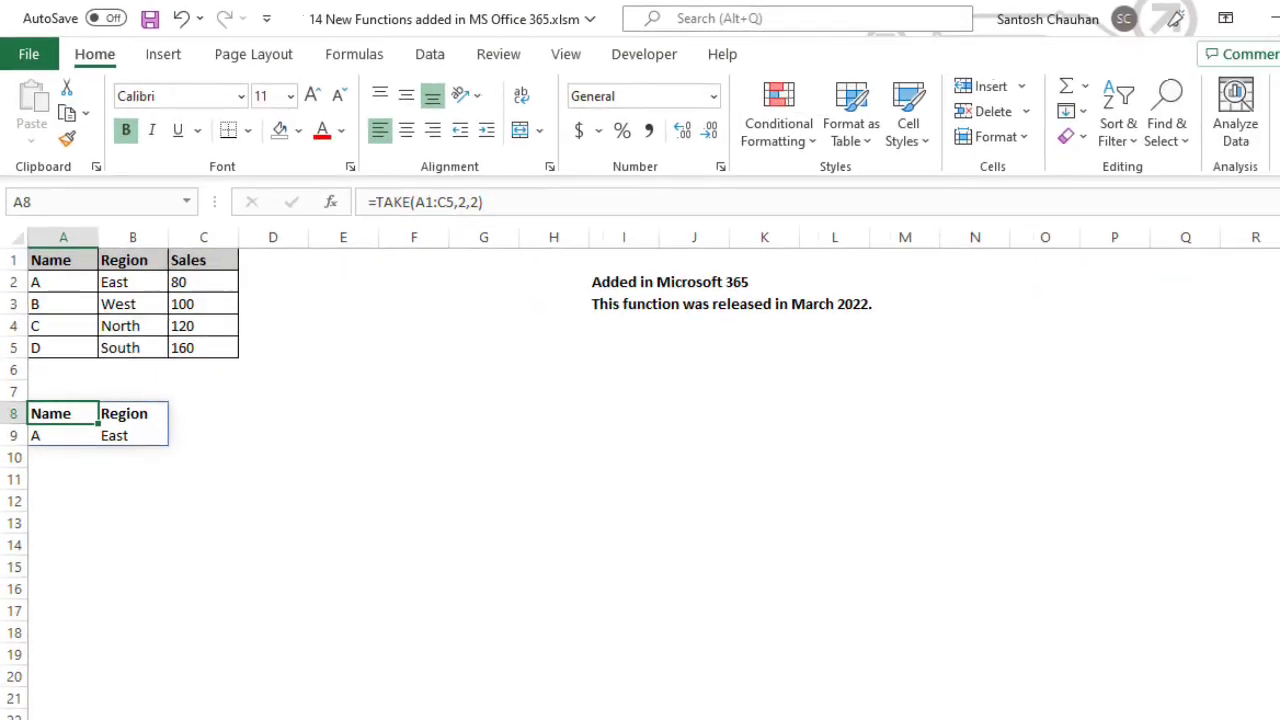
click(987, 681)
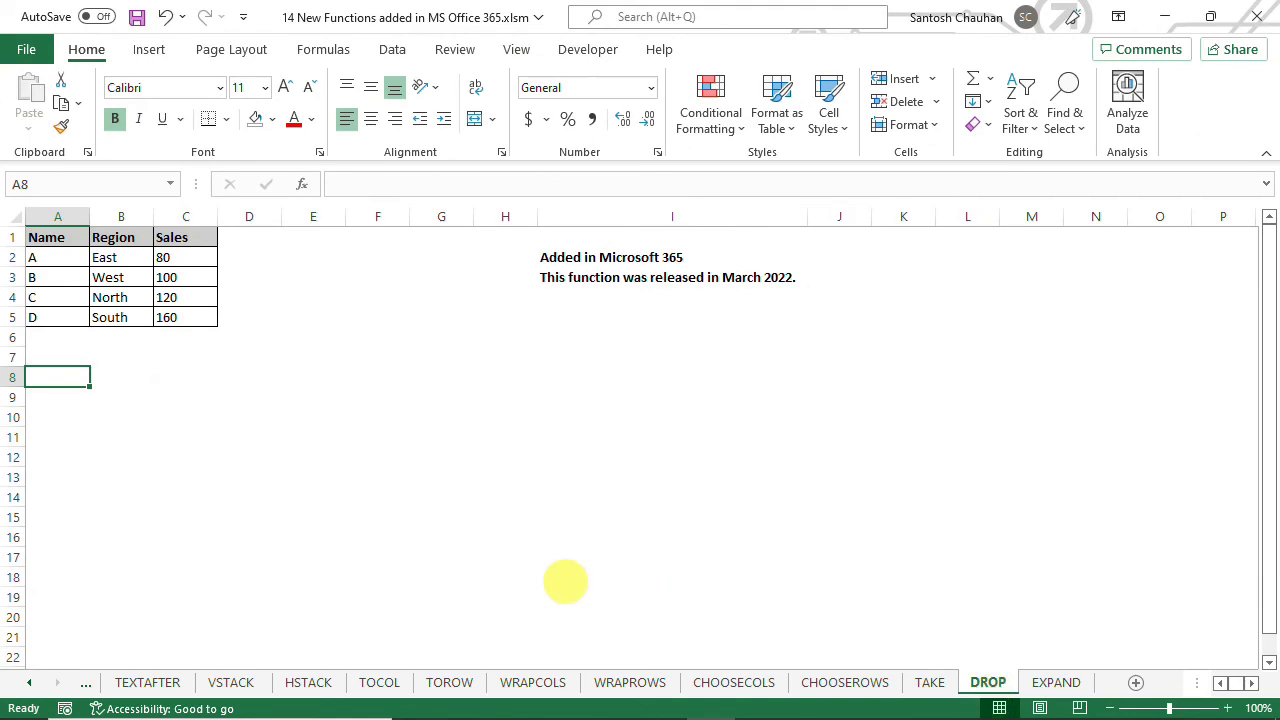
text(=dra)
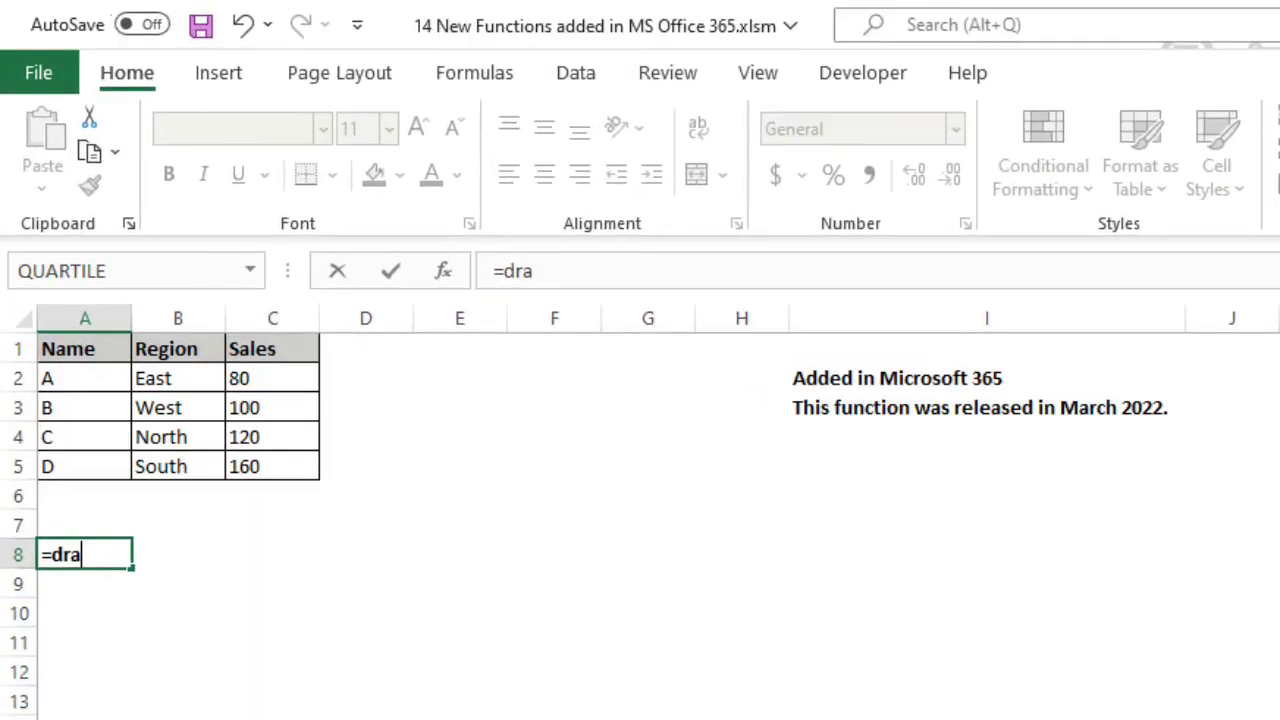
key(BackSpace)
key(Tab)
key(Up)
key(ctrl+Up)
key(ctrl+Up)
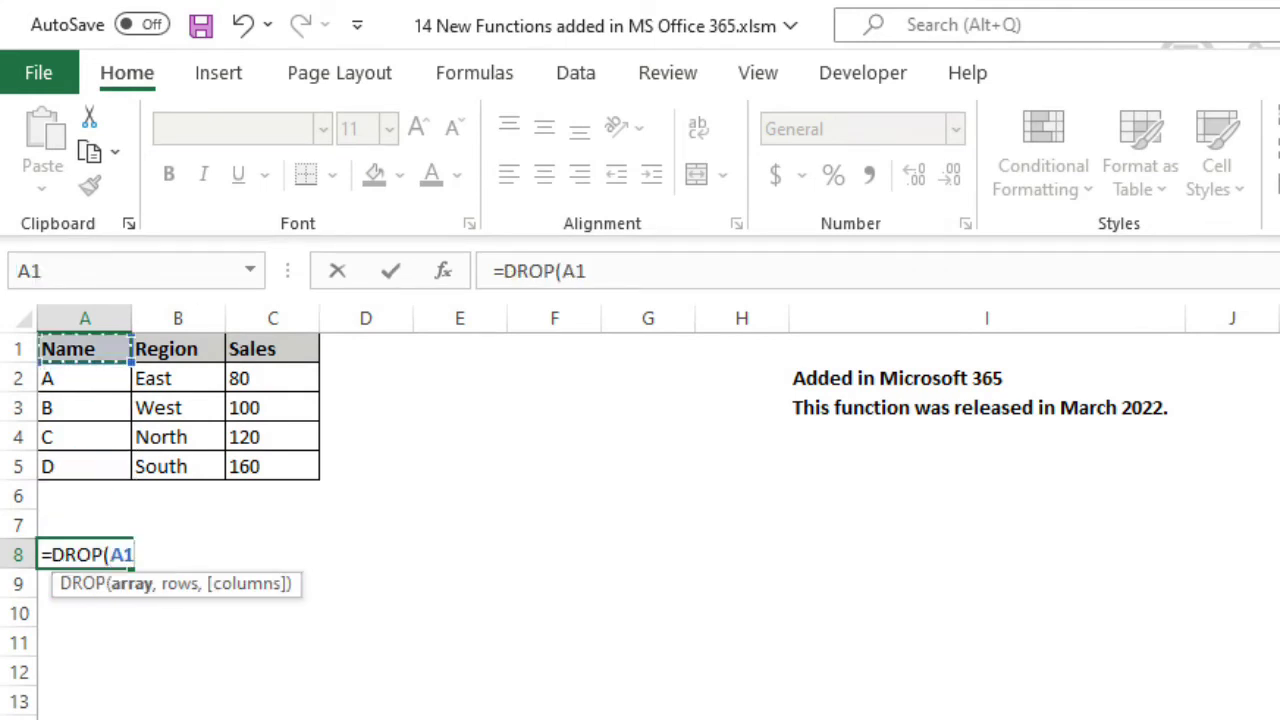
key(ctrl+shift+Right)
key(ctrl+shift+Down)
text(,)
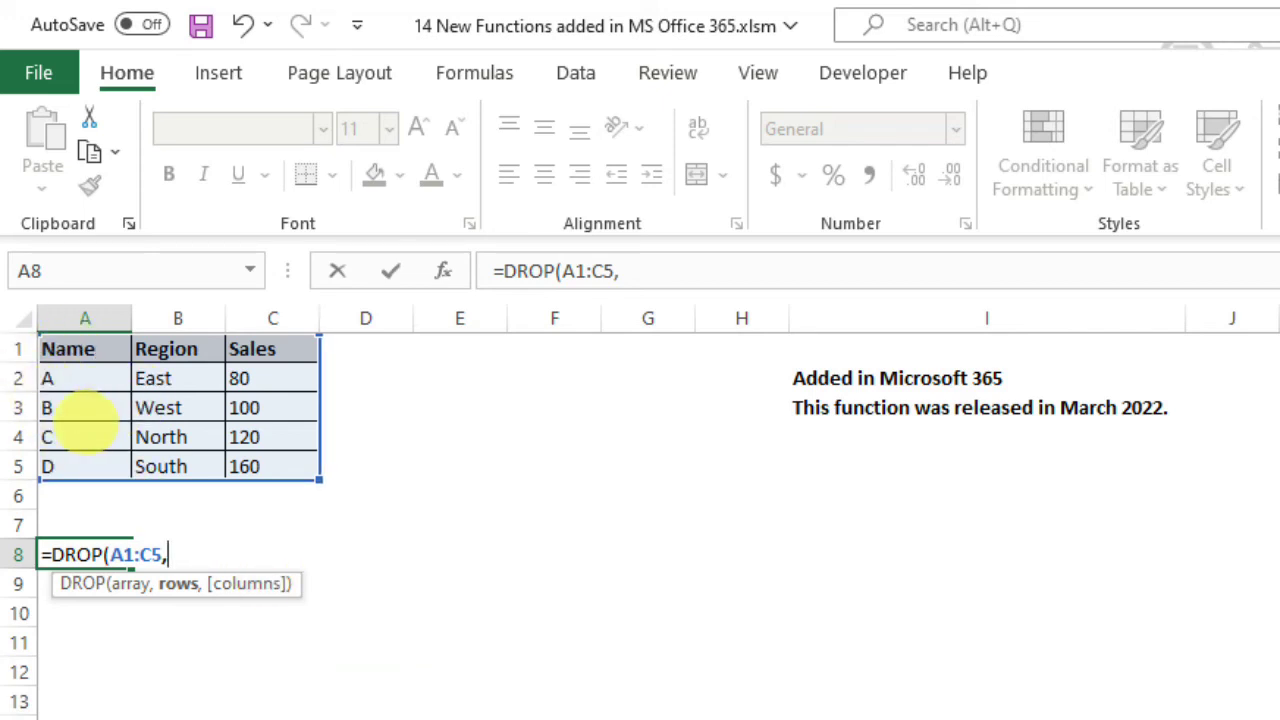
text(2,)
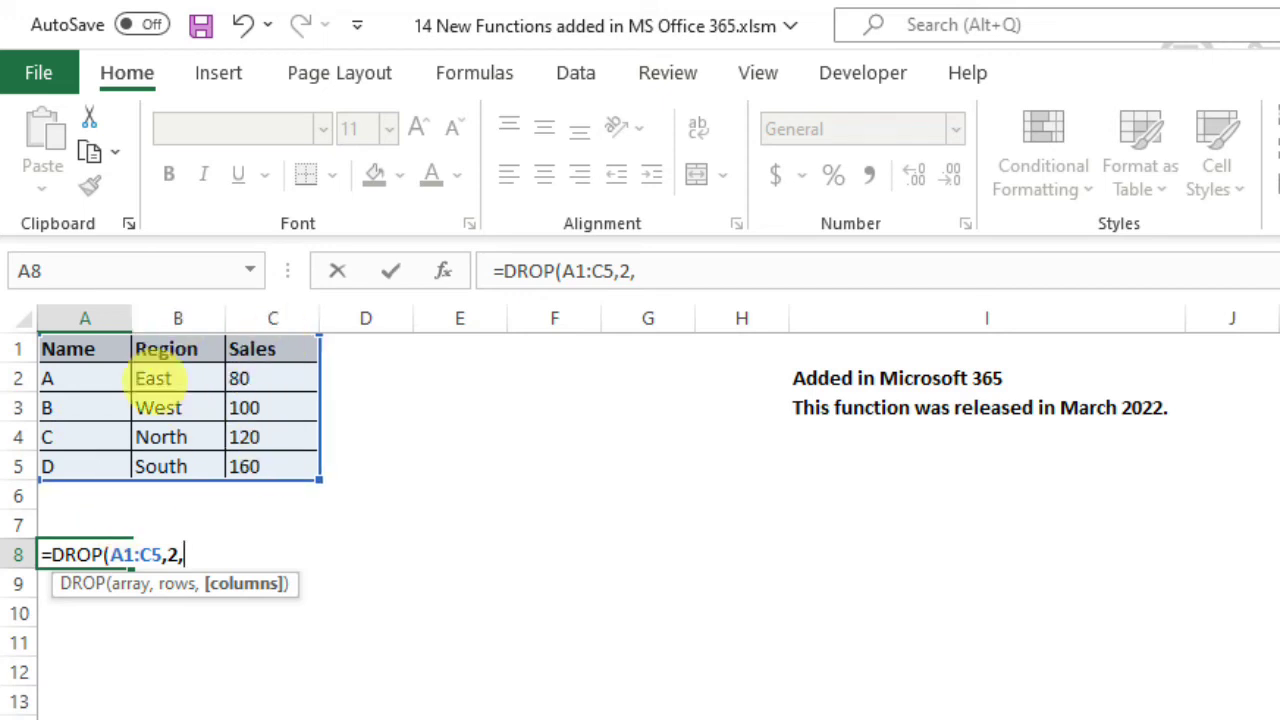
text(1))
key(Return)
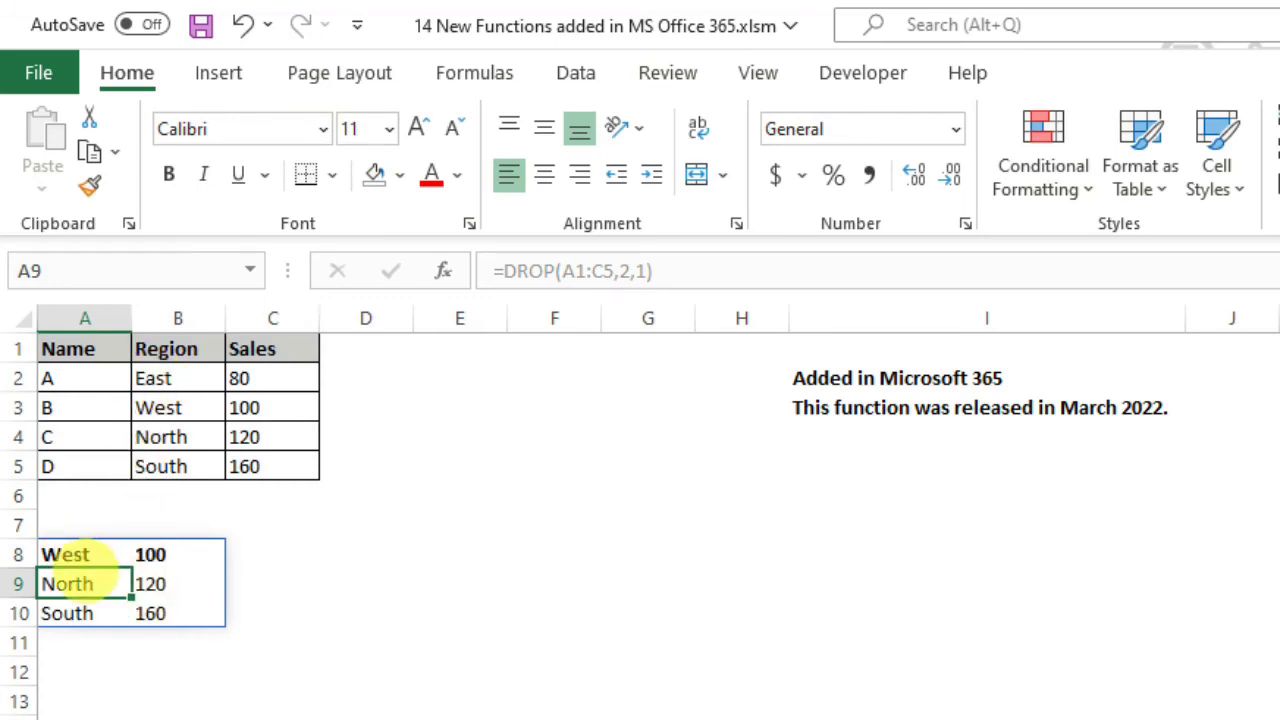
click(63, 554)
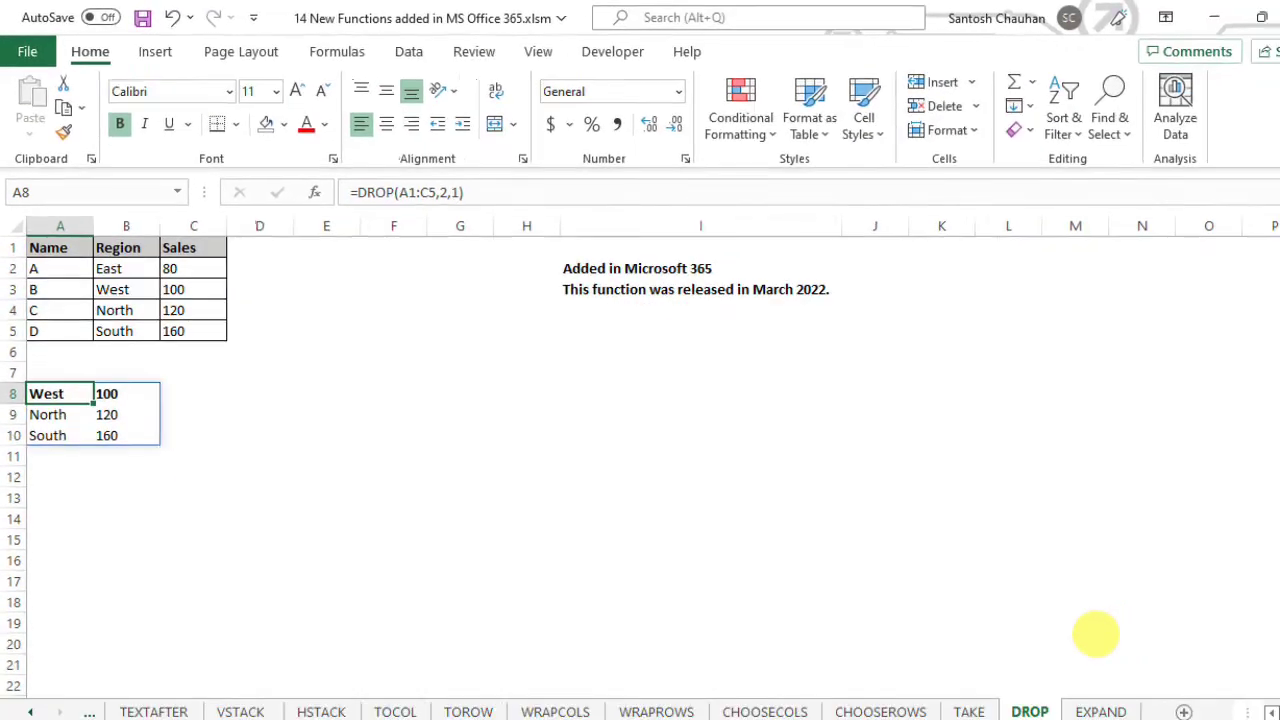
- On the EXPAND sheet, enter =EXPAND(A1:C5,5,4) in A8 to expand the table to five rows and four columns
click(1100, 710)
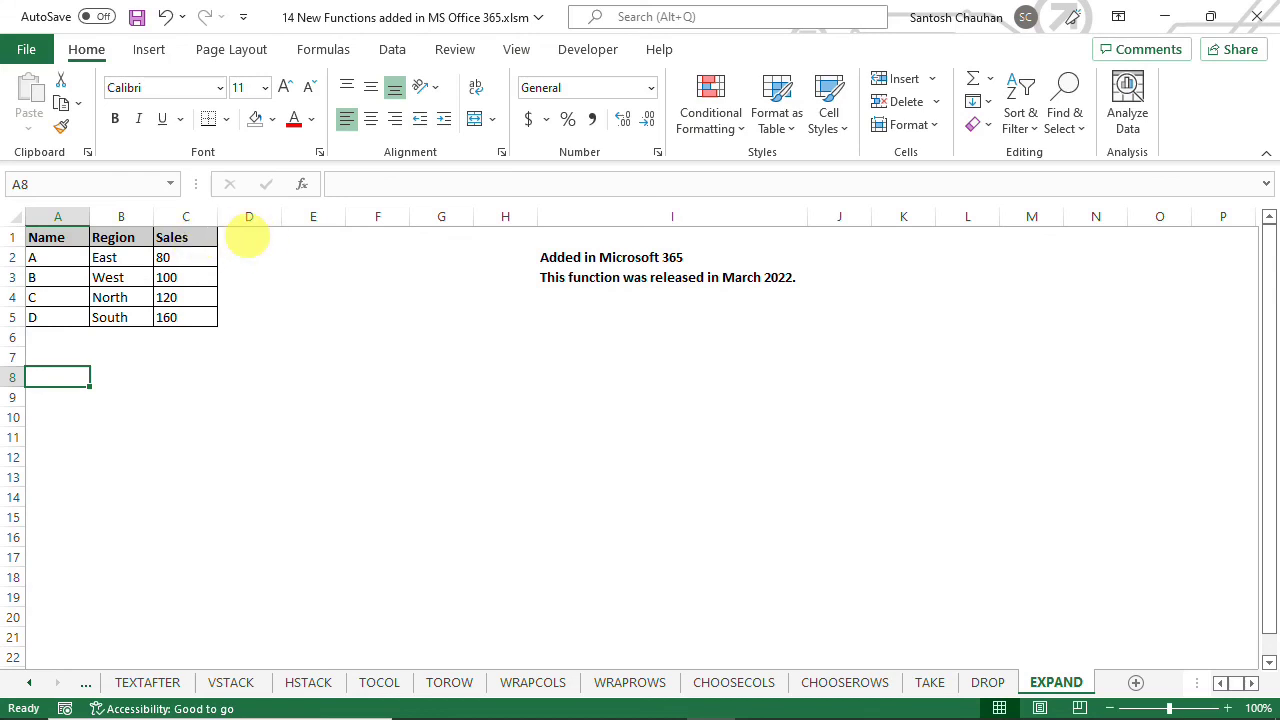
text(=exp)
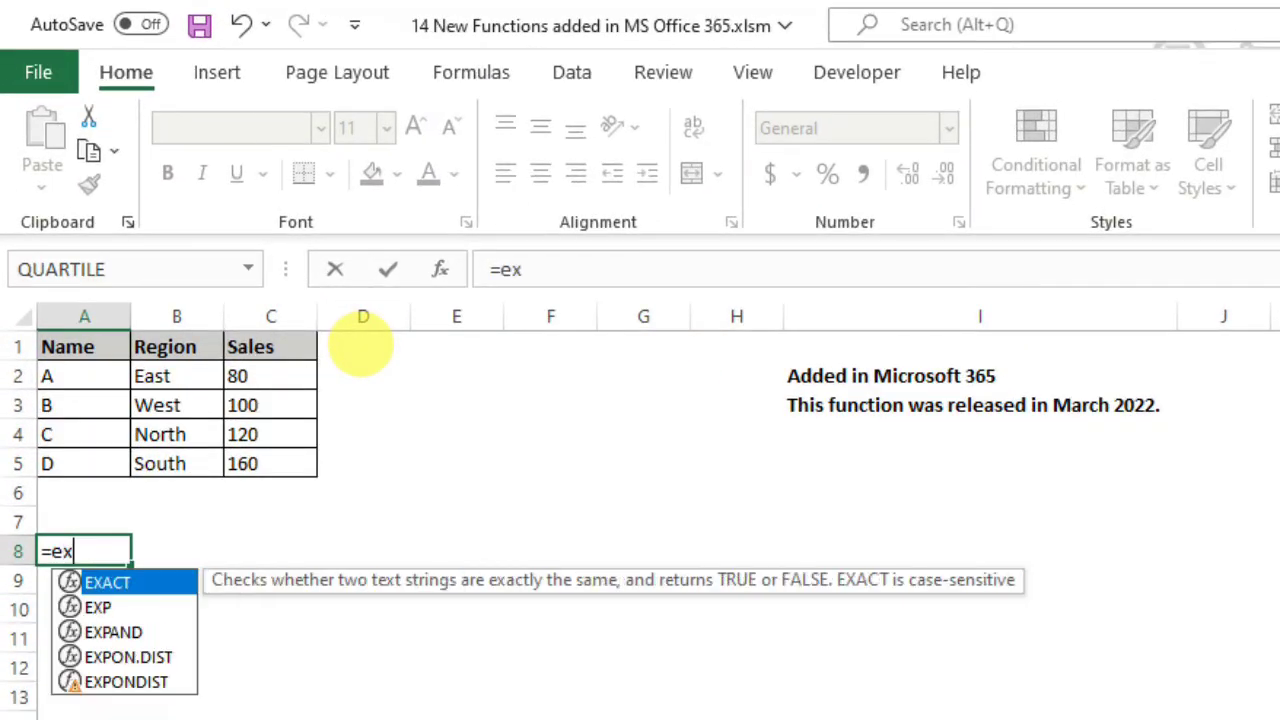
key(Down)
key(Tab)
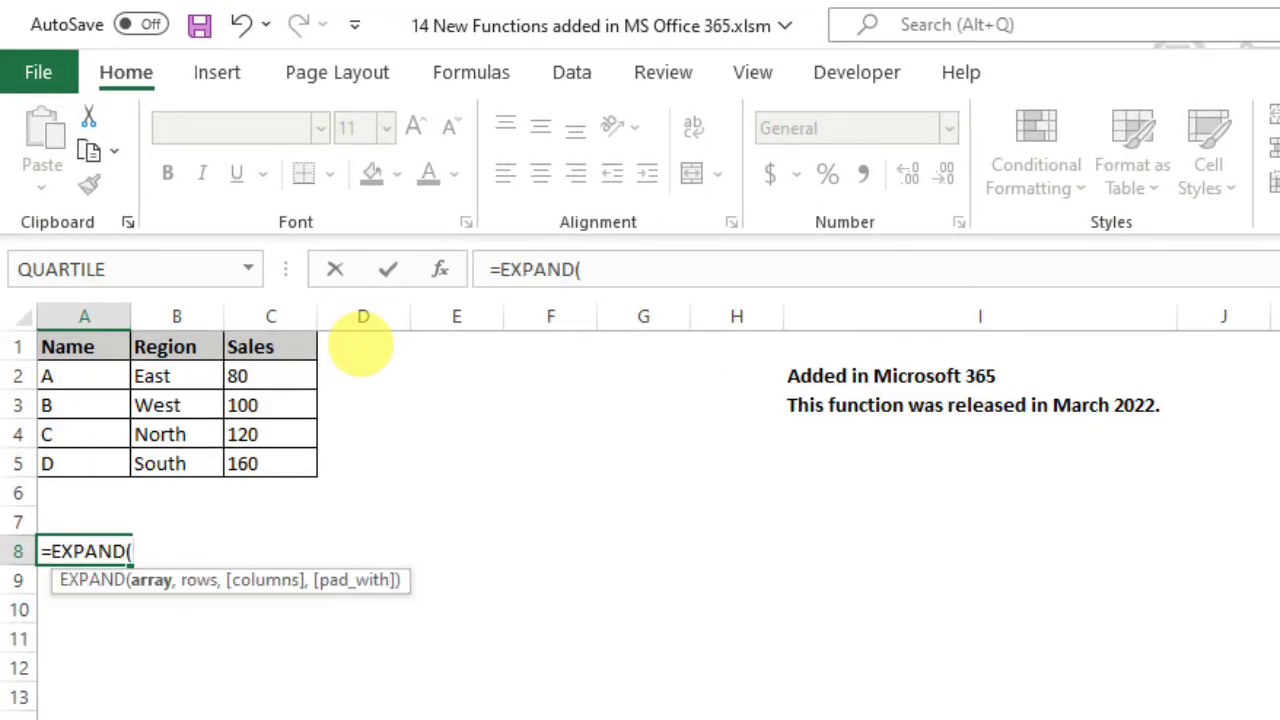
key(Up)
key(Up)
key(Up)
key(Up)
key(Up)
key(Up)
key(Up)
key(shift+Right)
key(shift+Right)
key(shift+Down)
key(shift+Down)
key(shift+Down)
key(shift+Down)
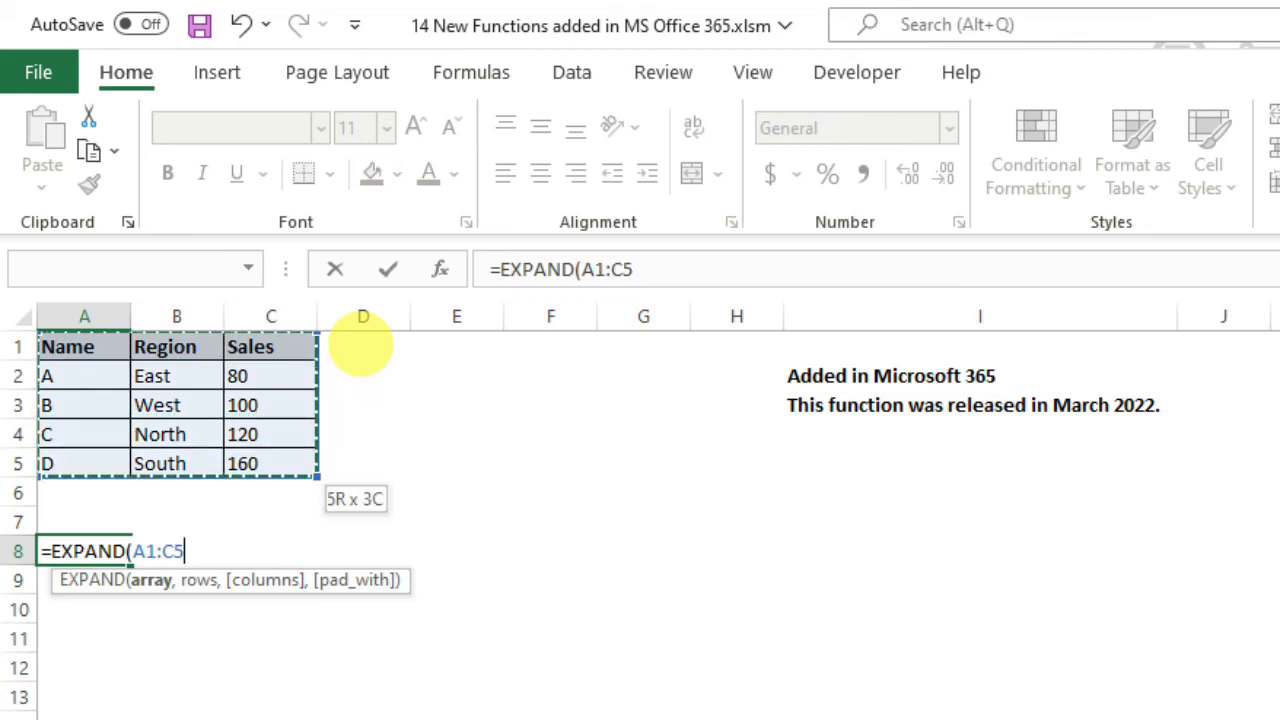
text(,)
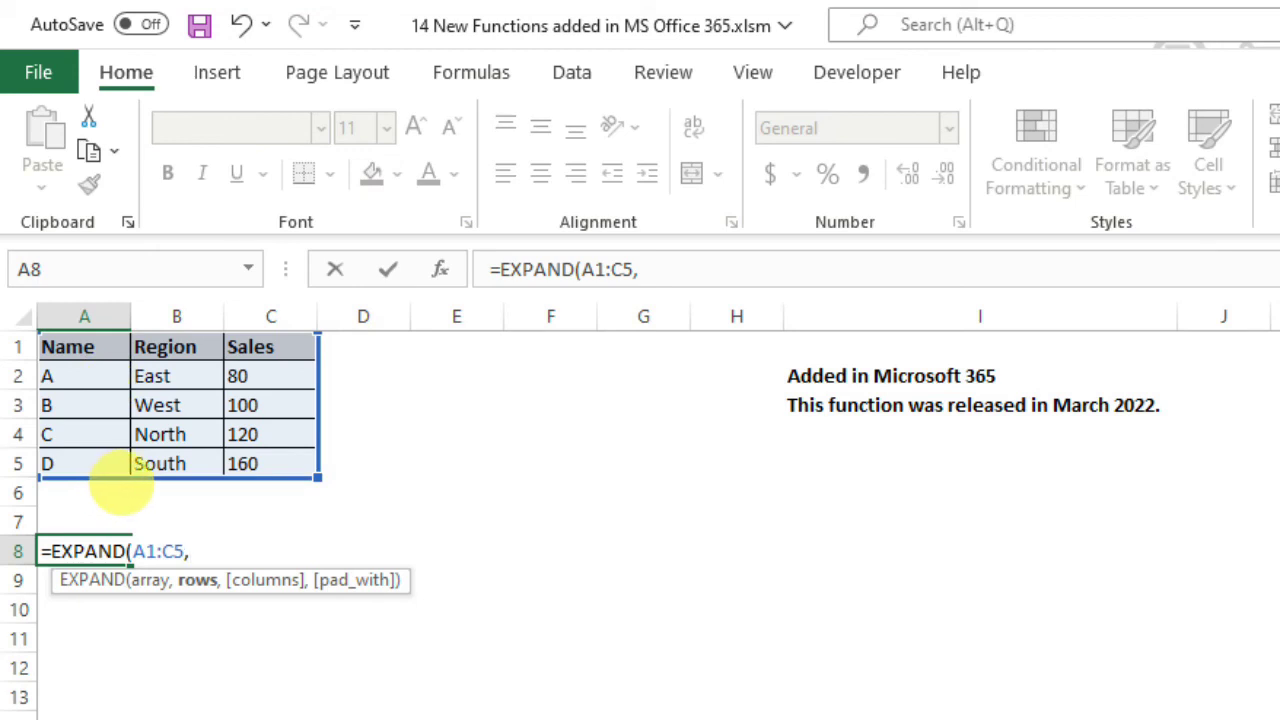
text(5)
text(,)
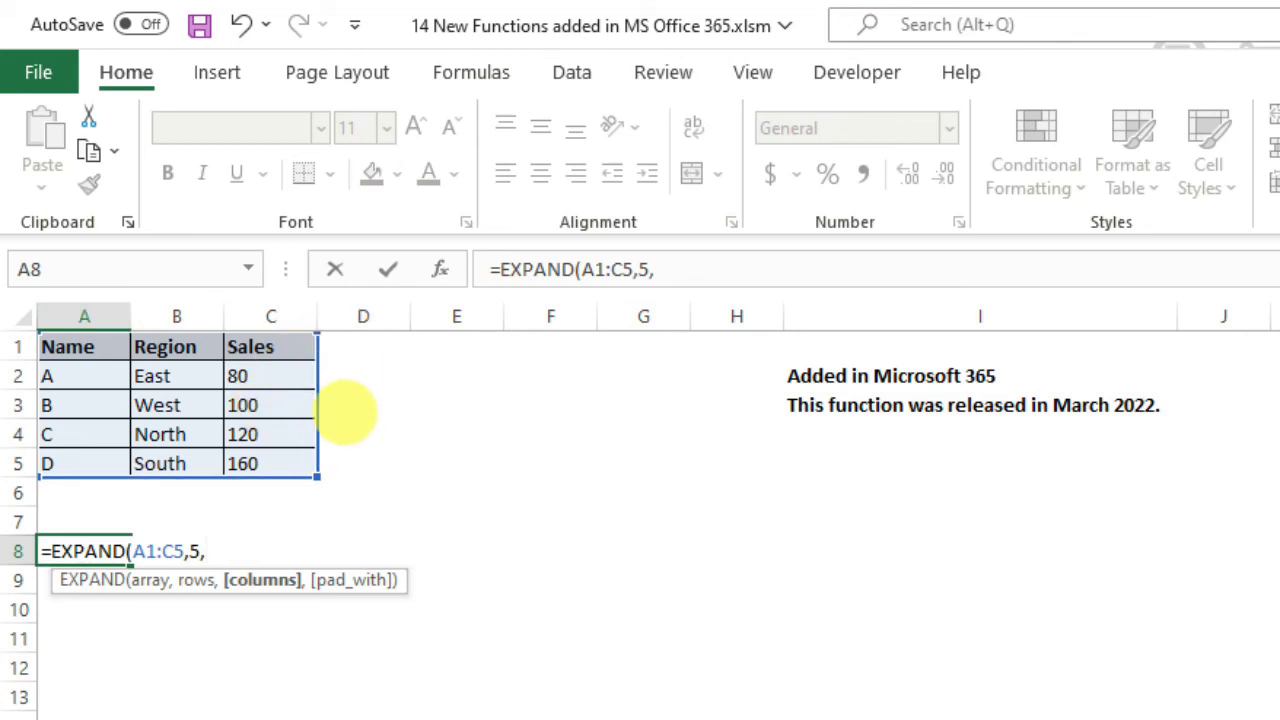
text(4))
key(Return)
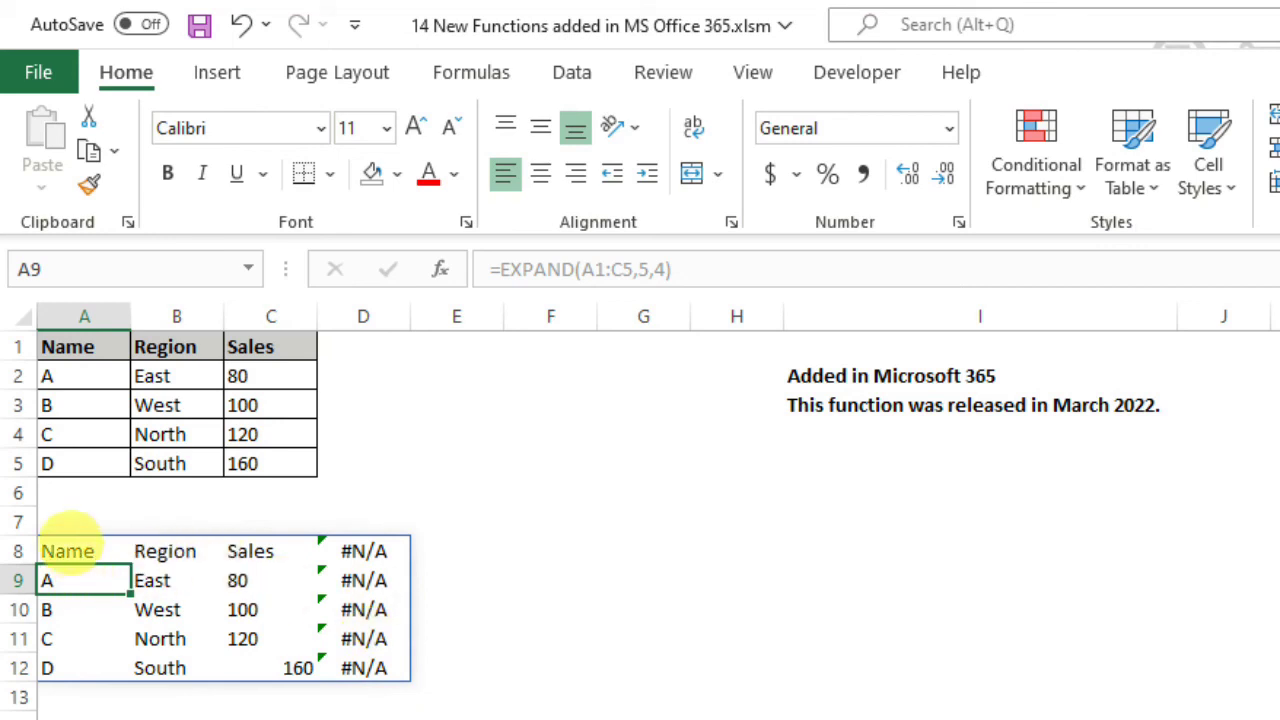
- Add "NA" as the pad_with argument of the EXPAND formula in A8 to fill the added cells
click(63, 549)
key(F2)
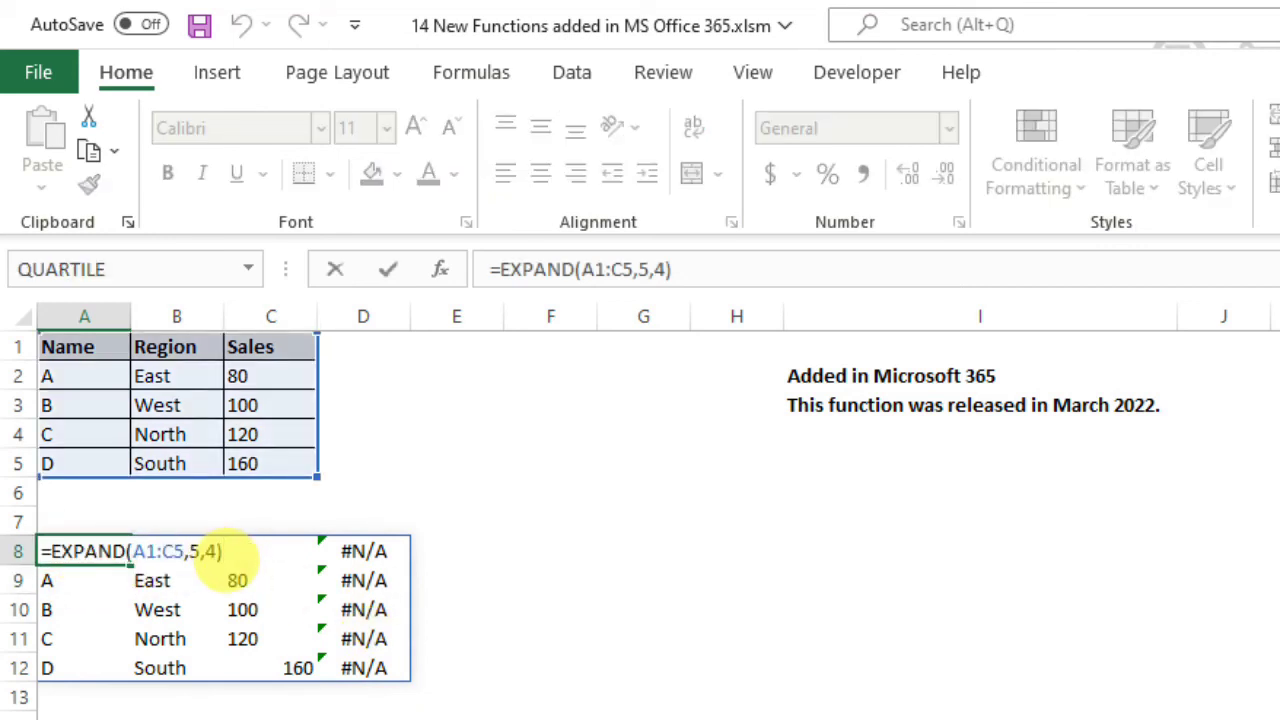
key(BackSpace)
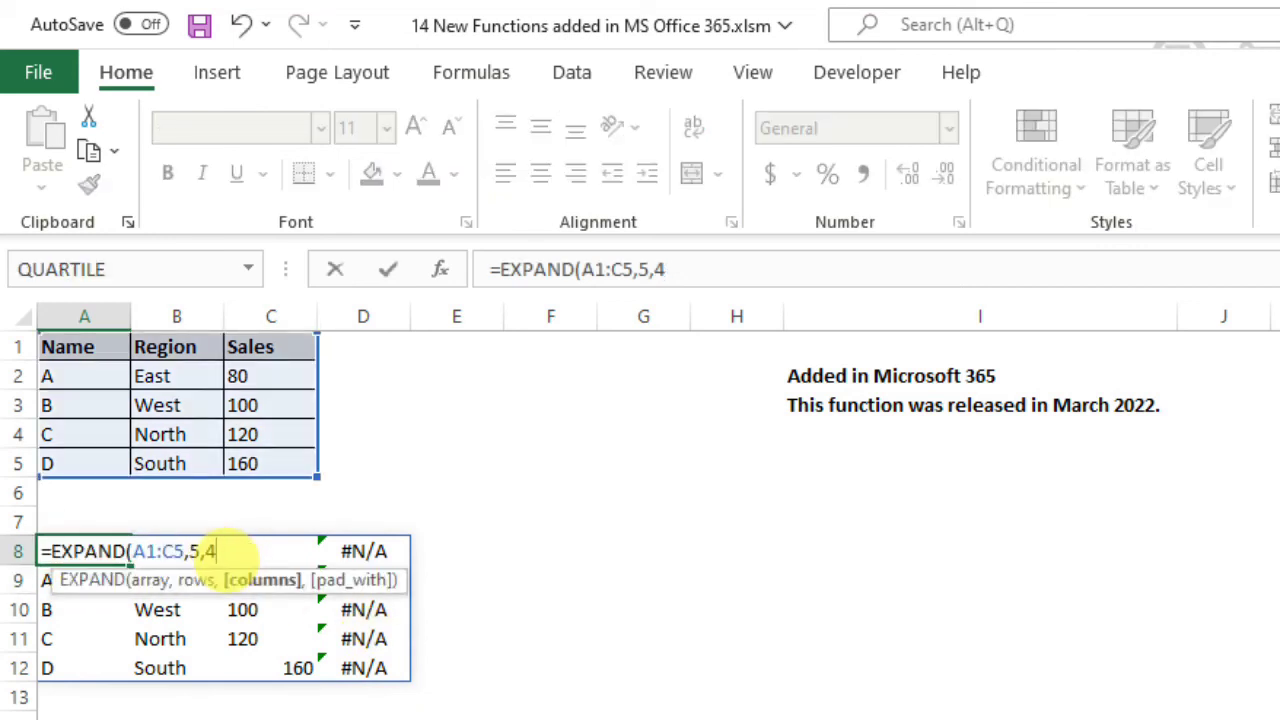
text(,)
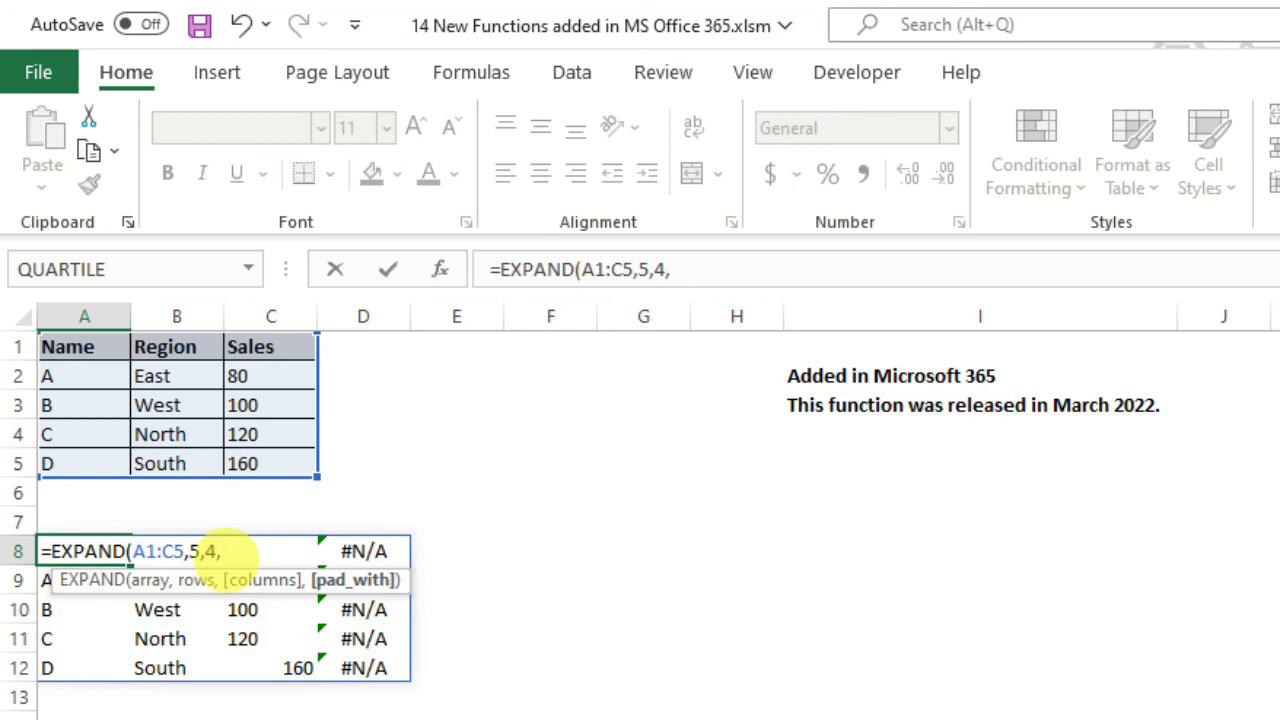
text("NA"))
key(Return)
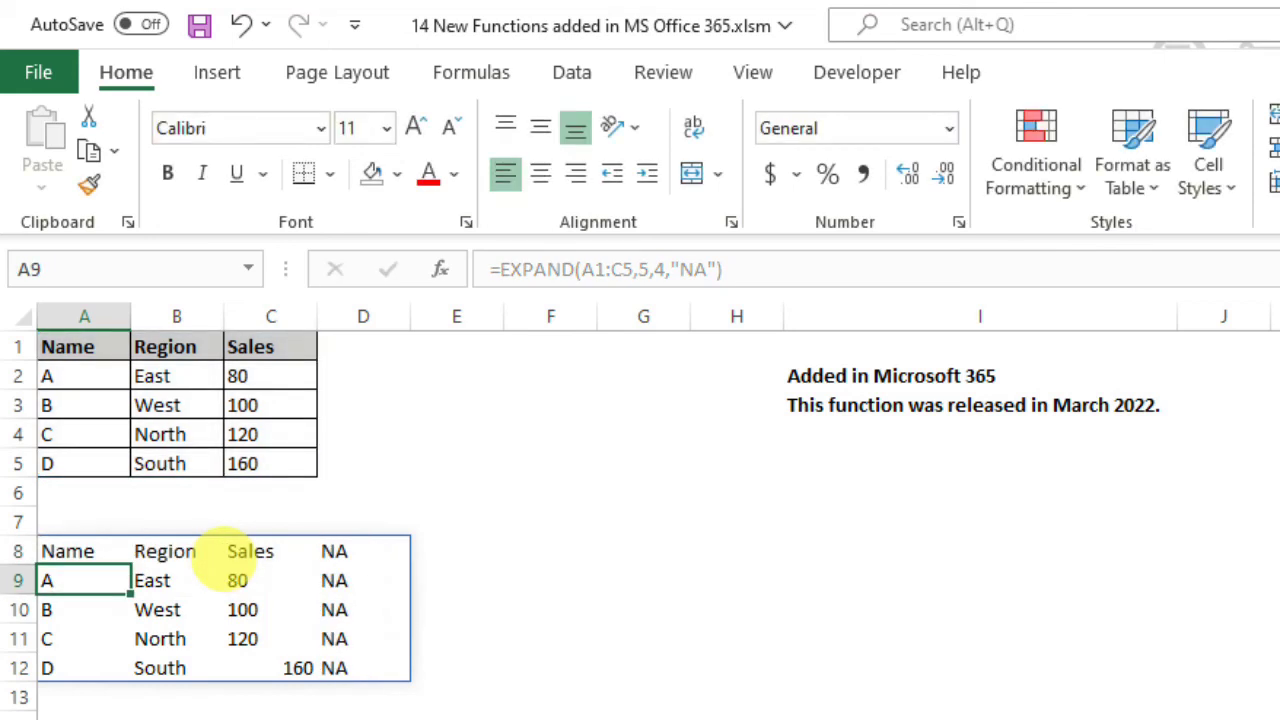